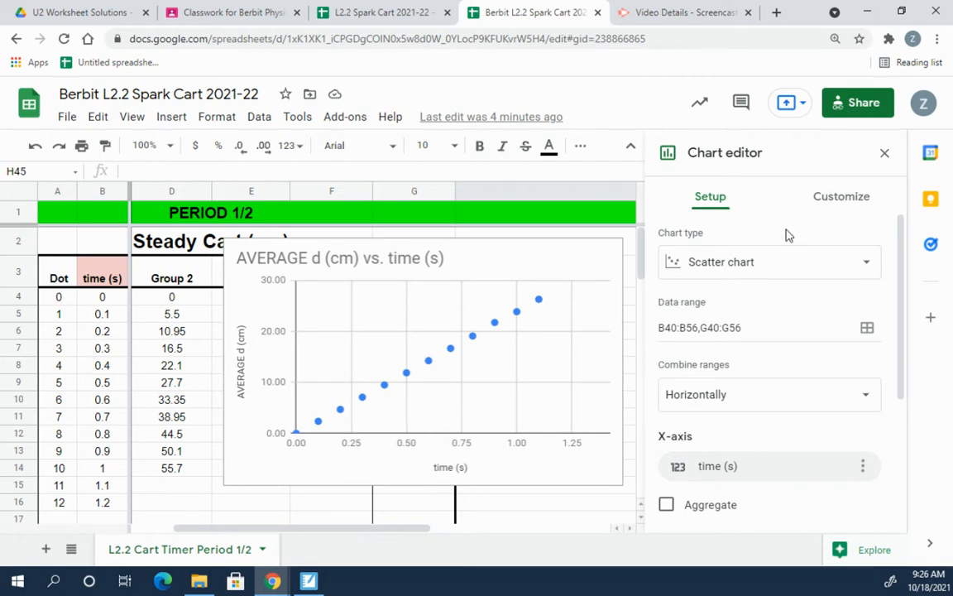
Step: Close the Chart editor and delete the old AVERAGE d vs time scatter chart
left_click(884, 152)
left_click(518, 260)
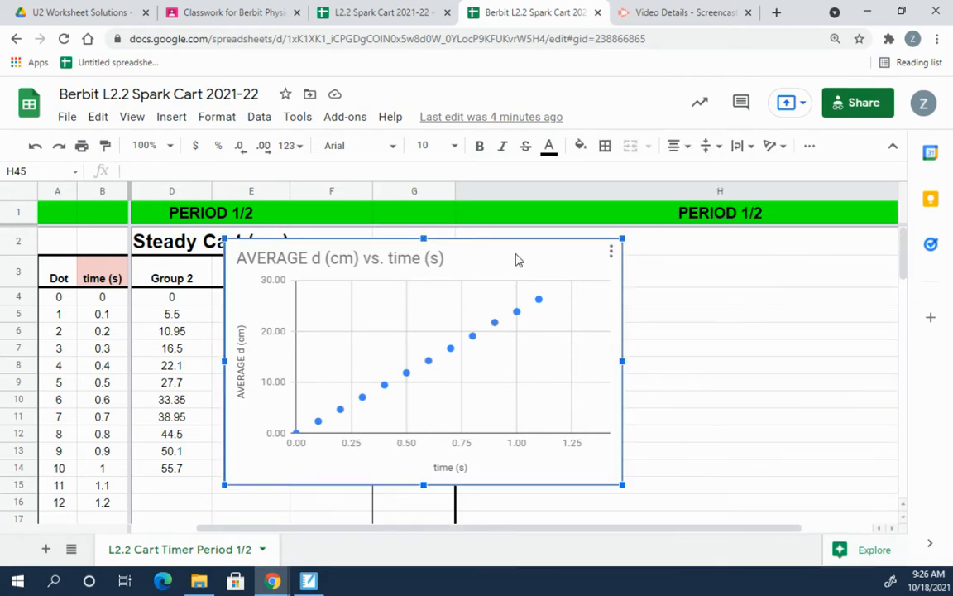
key("Delete")
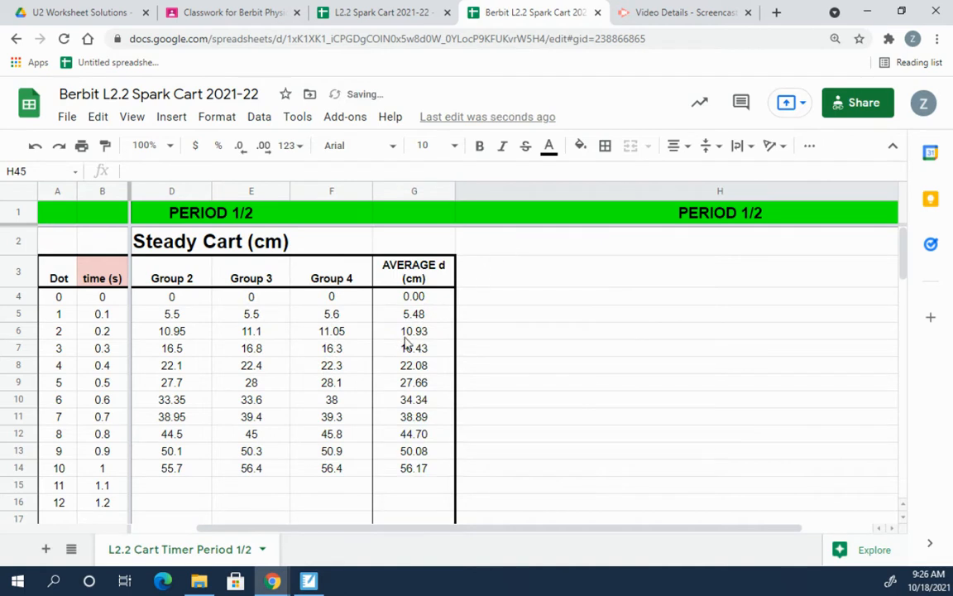
left_click_drag(377, 529, 257, 536)
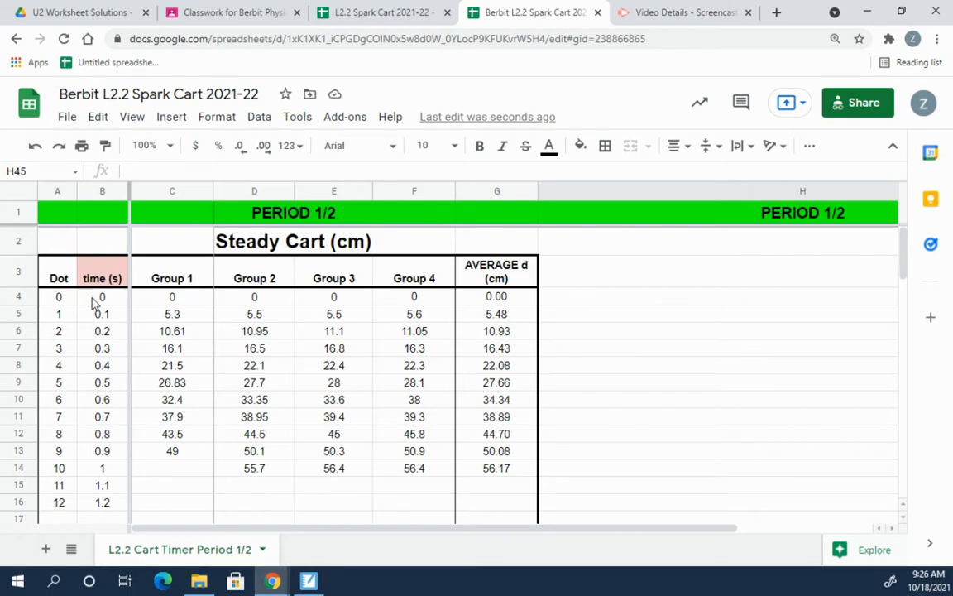
scroll(339, 294, "down", 10)
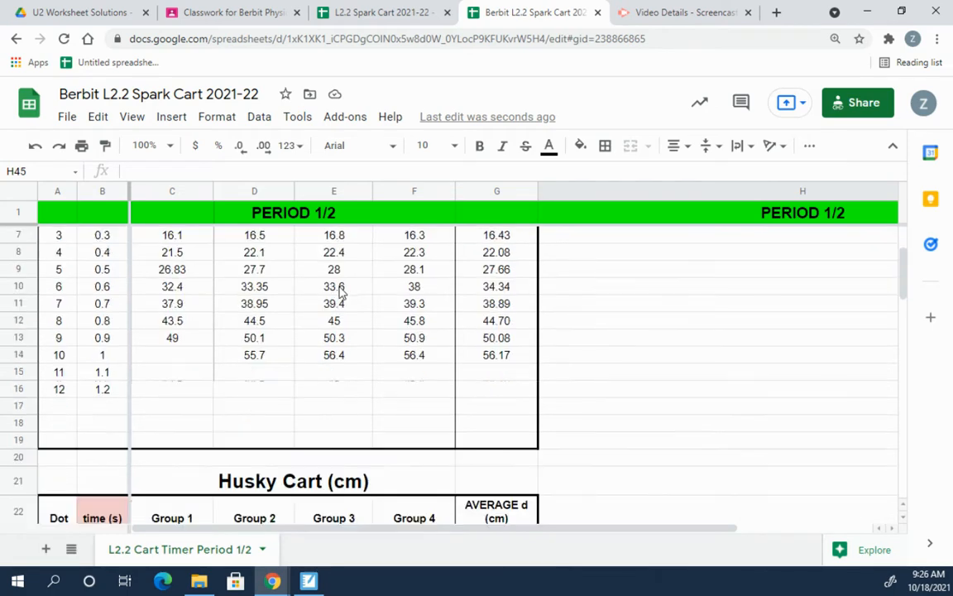
scroll(331, 456, "down", 7)
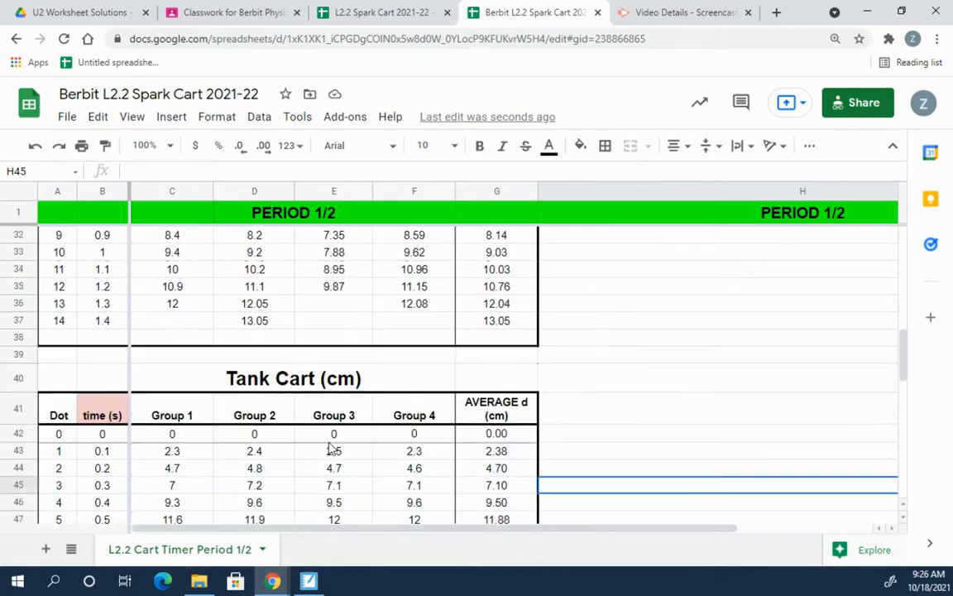
scroll(327, 443, "down", 6)
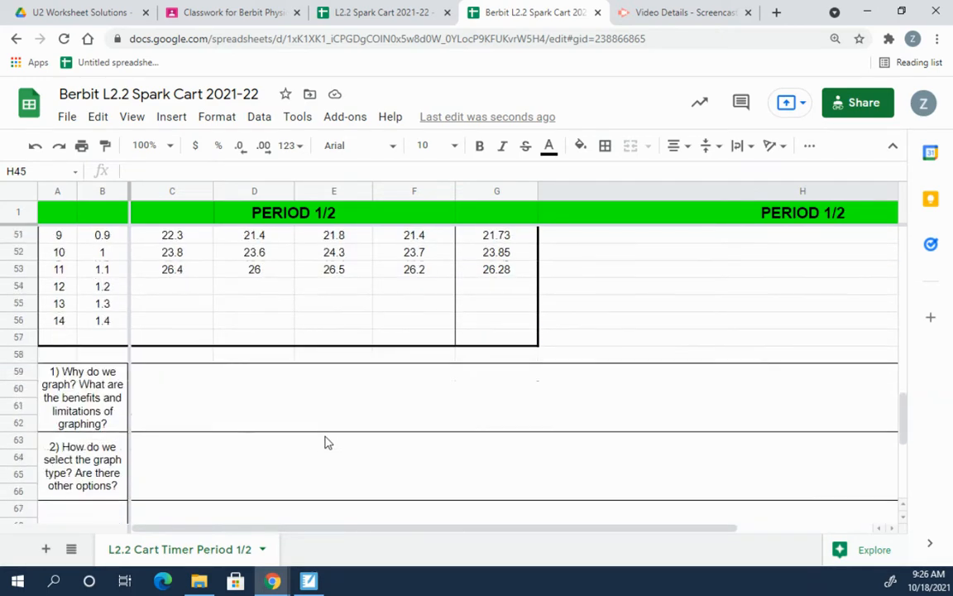
scroll(326, 443, "up", 20)
scroll(319, 409, "up", 1)
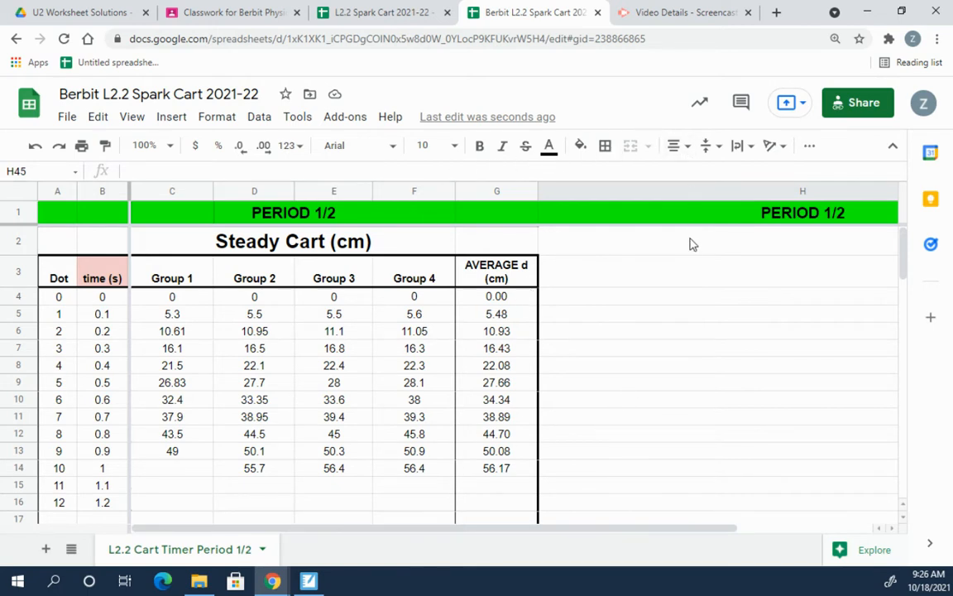
Step: With cell H4 selected, insert a new chart from the toolbar's More overflow
left_click(178, 120)
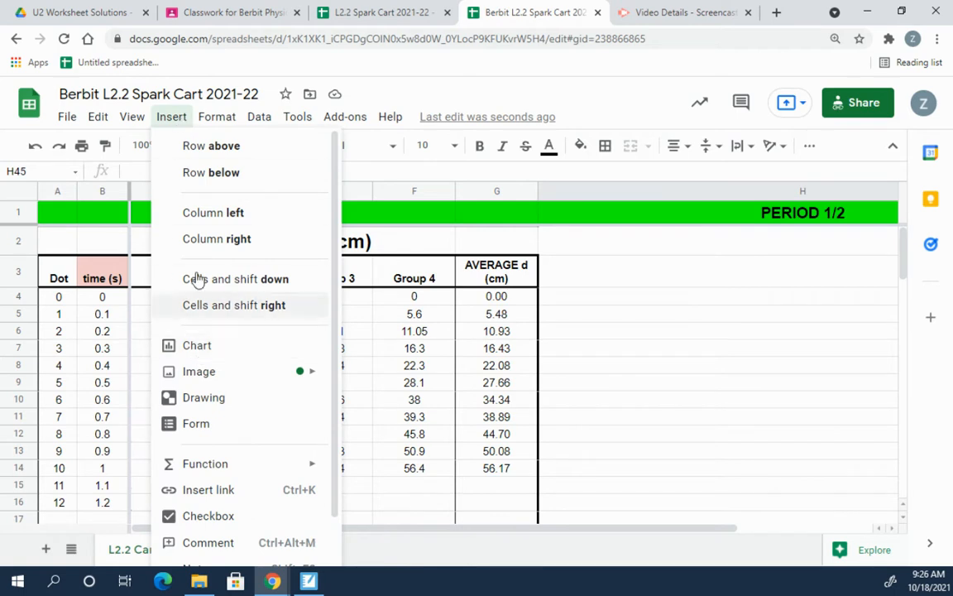
left_click(178, 119)
left_click_drag(183, 282, 462, 440)
left_click(600, 391)
left_click(569, 295)
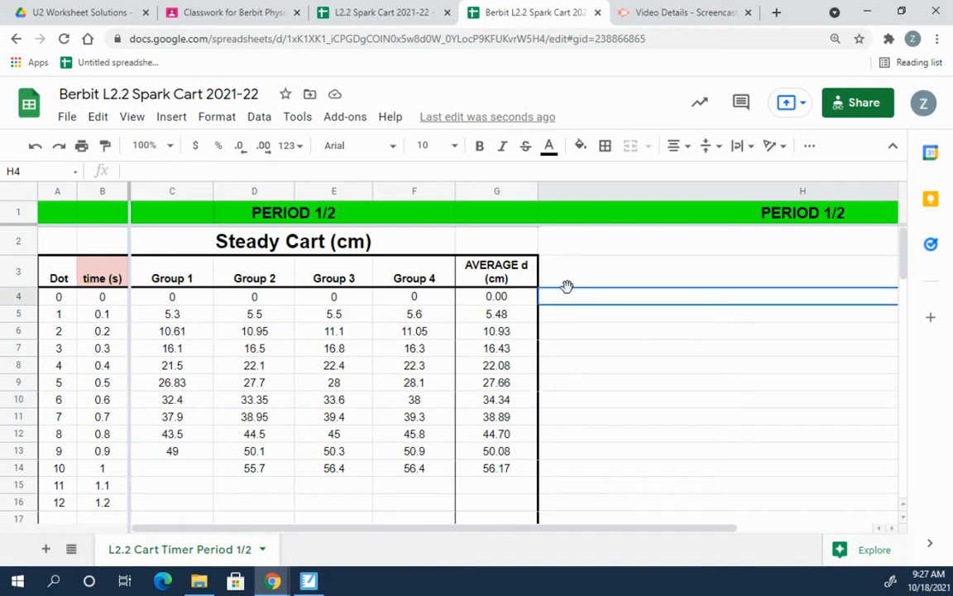
left_click(179, 119)
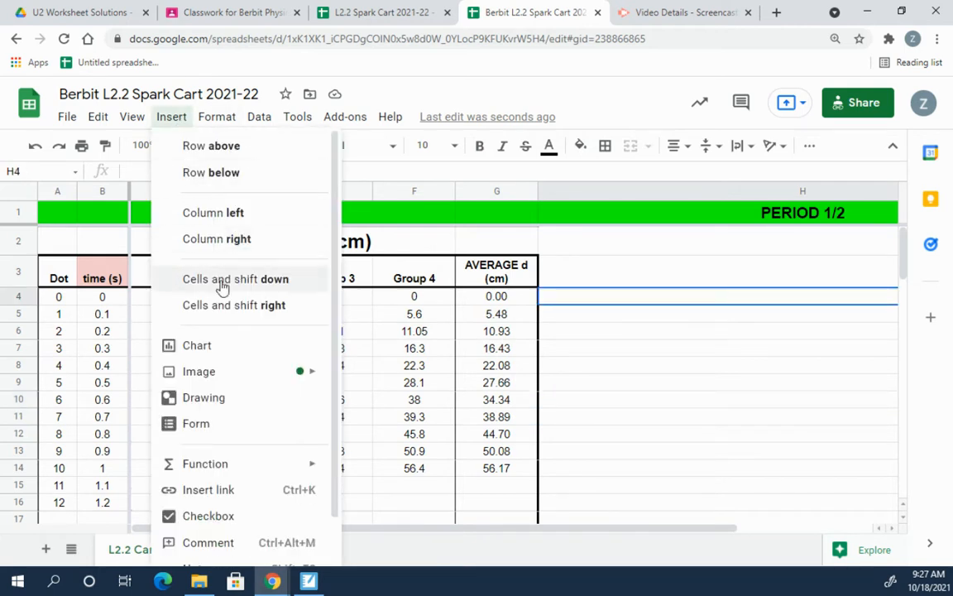
left_click(809, 146)
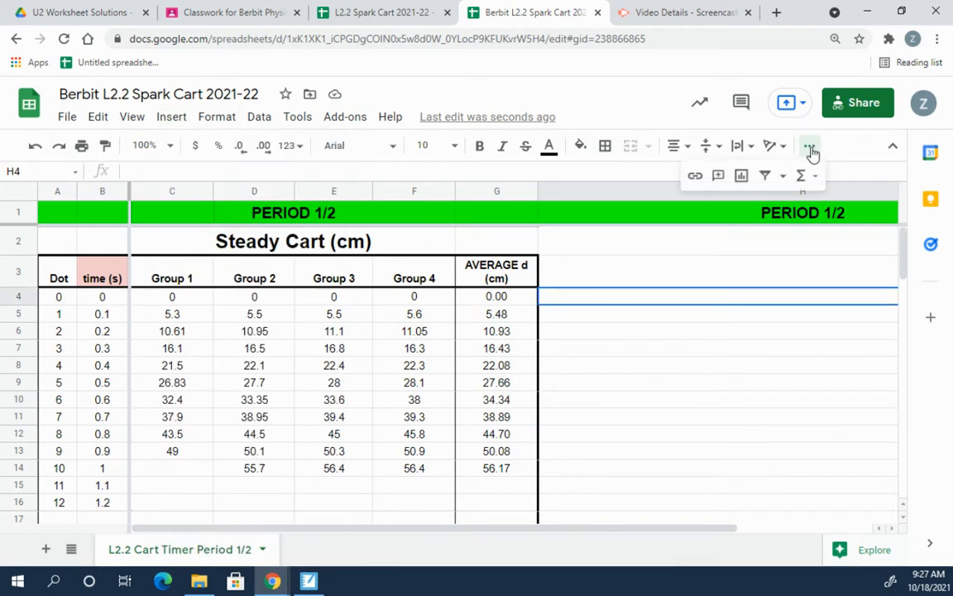
left_click(741, 177)
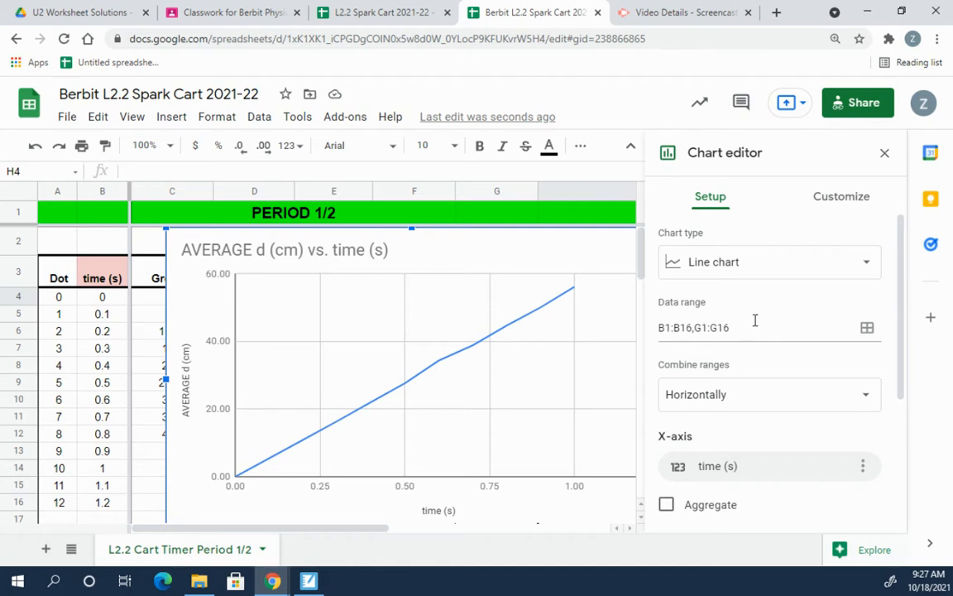
Step: Remove the time (s) x-axis and the AVERAGE d (cm) series from the chart setup
scroll(754, 320, "down", 3)
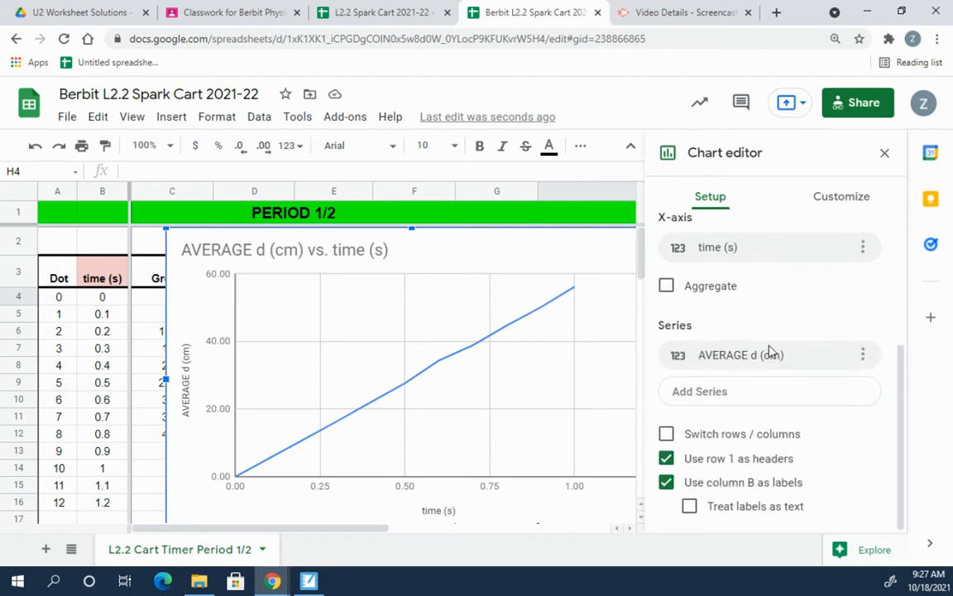
scroll(775, 353, "up", 3)
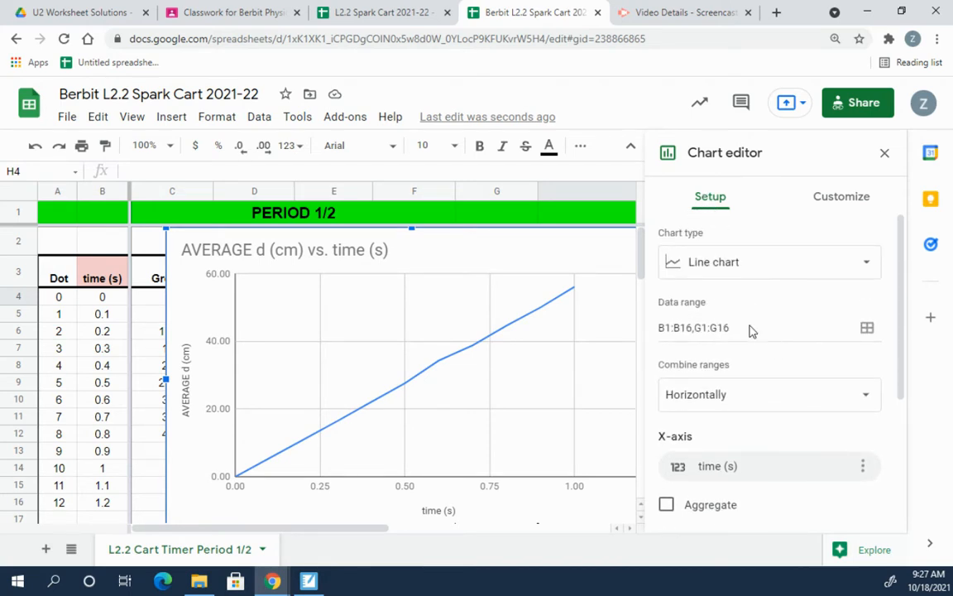
scroll(751, 362, "down", 2)
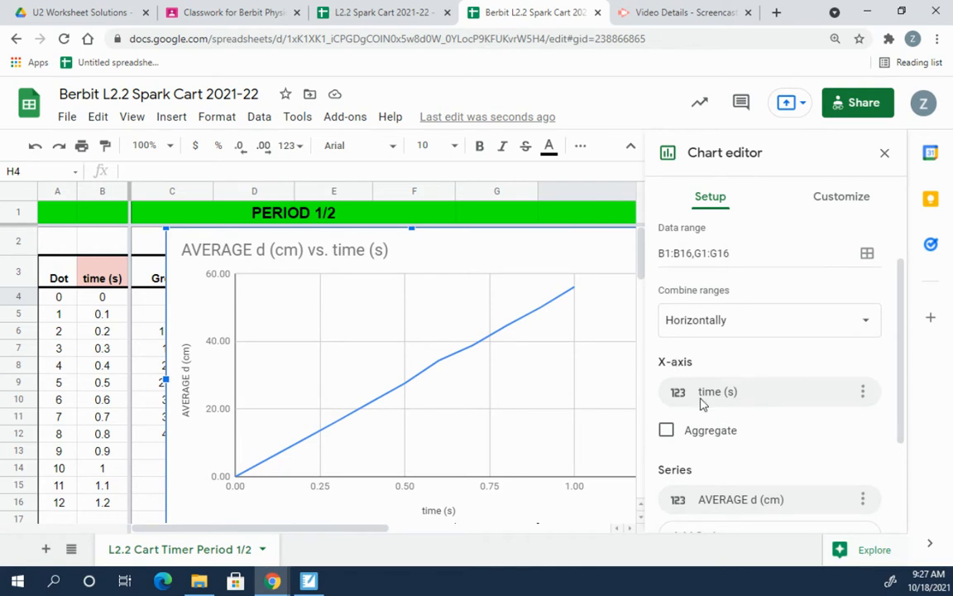
left_click(862, 395)
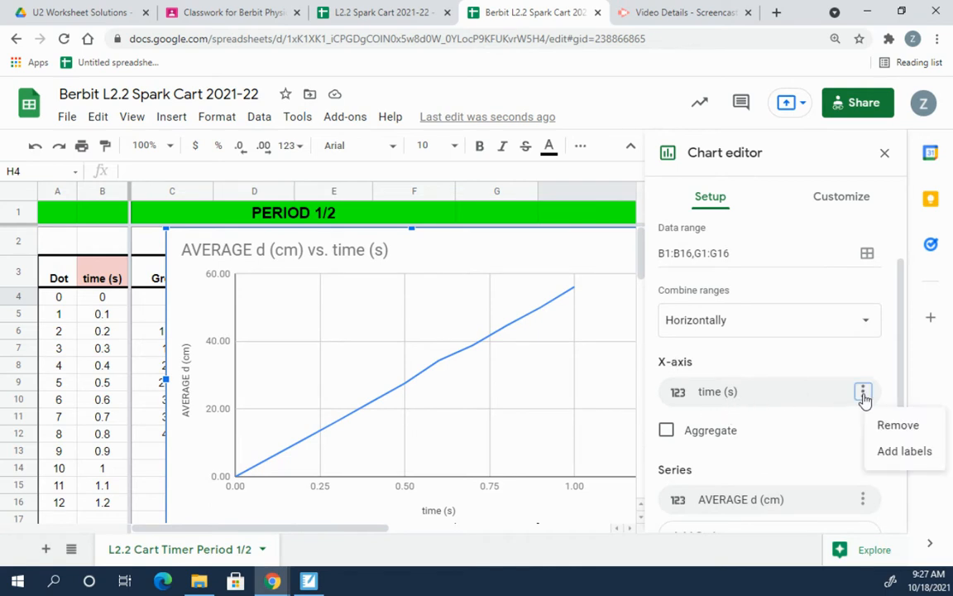
left_click(897, 425)
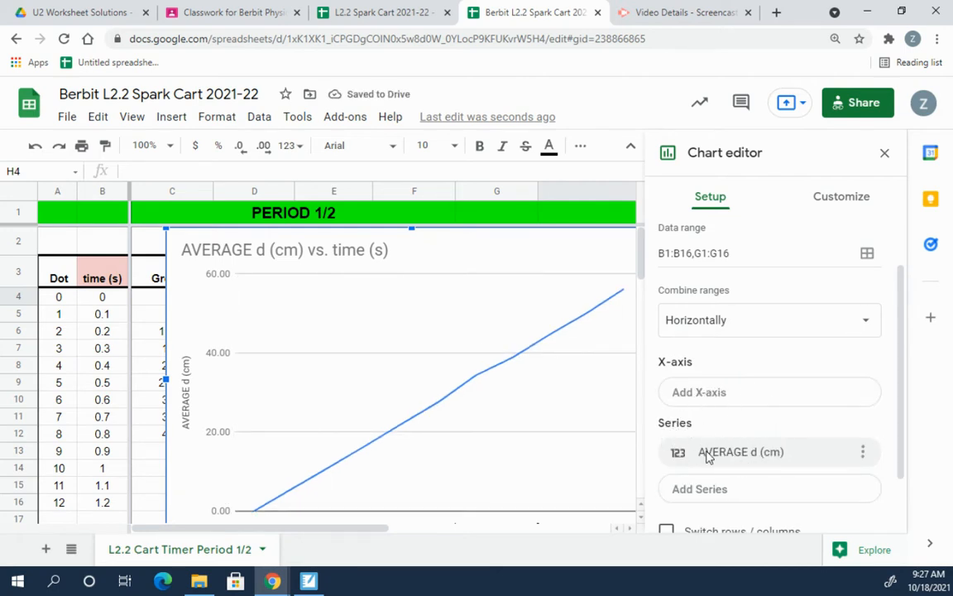
left_click(864, 456)
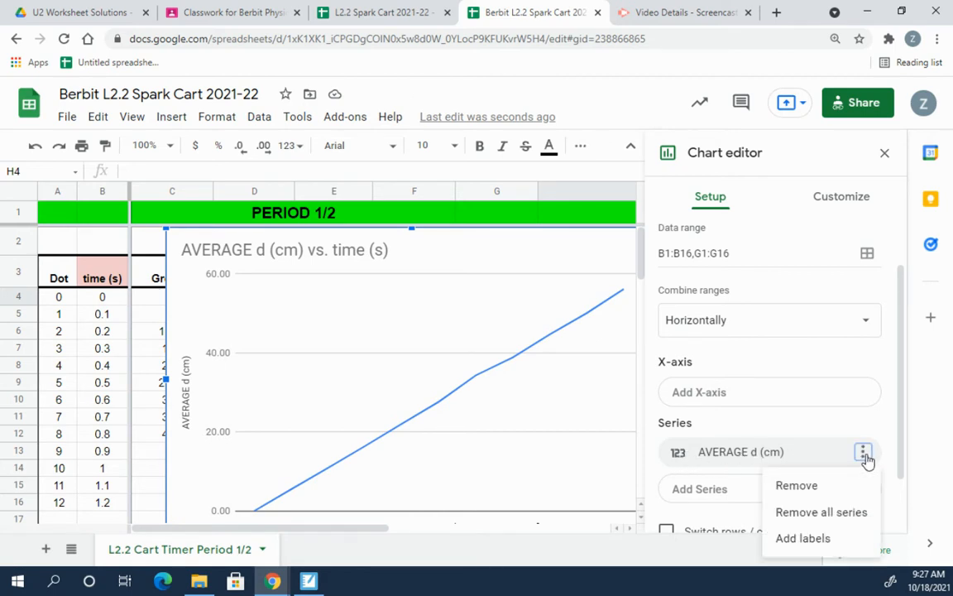
left_click(828, 491)
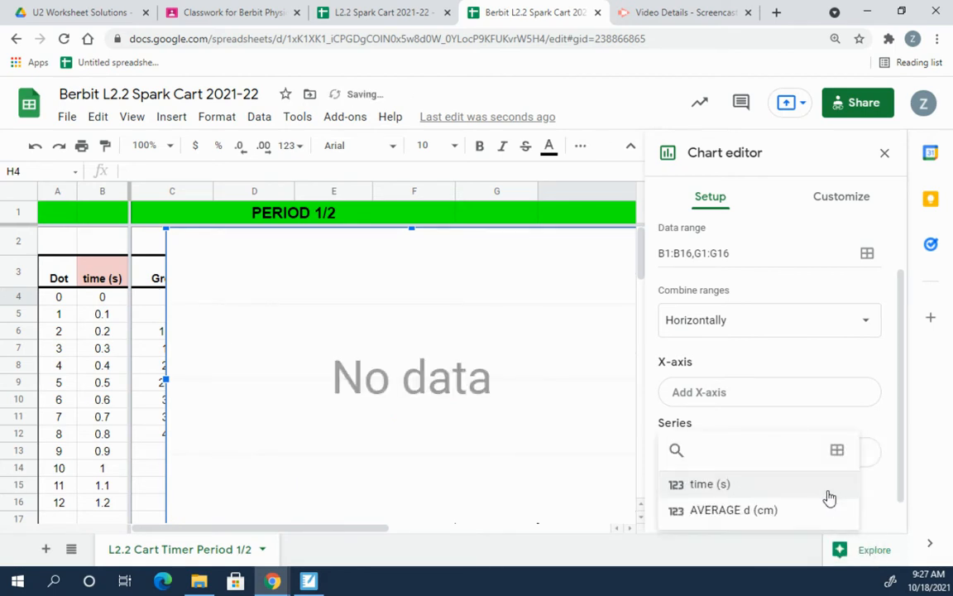
Step: Drag the empty chart past column G and scroll through the cart tables
left_click(461, 433)
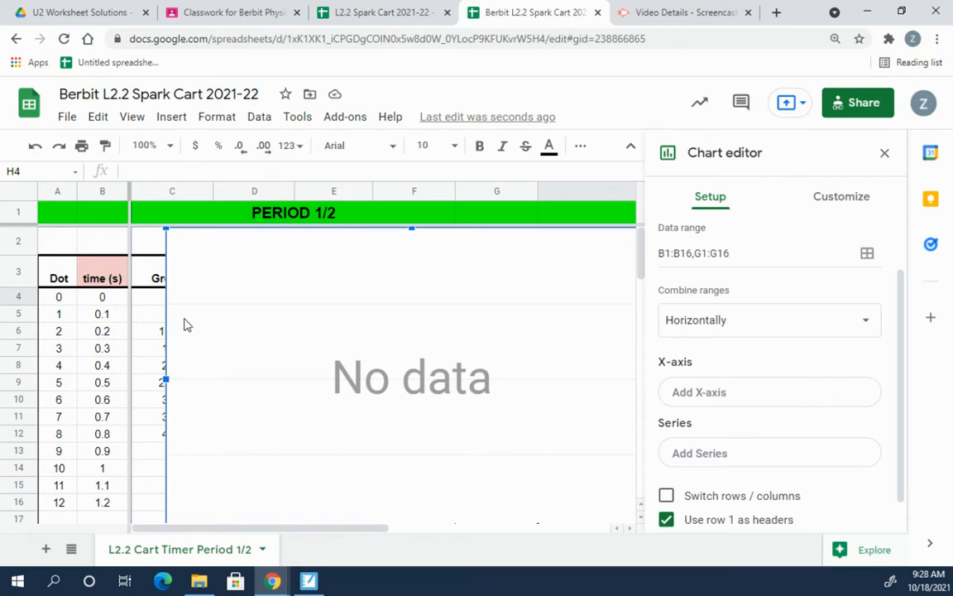
left_click_drag(229, 292, 635, 290)
scroll(319, 436, "down", 3)
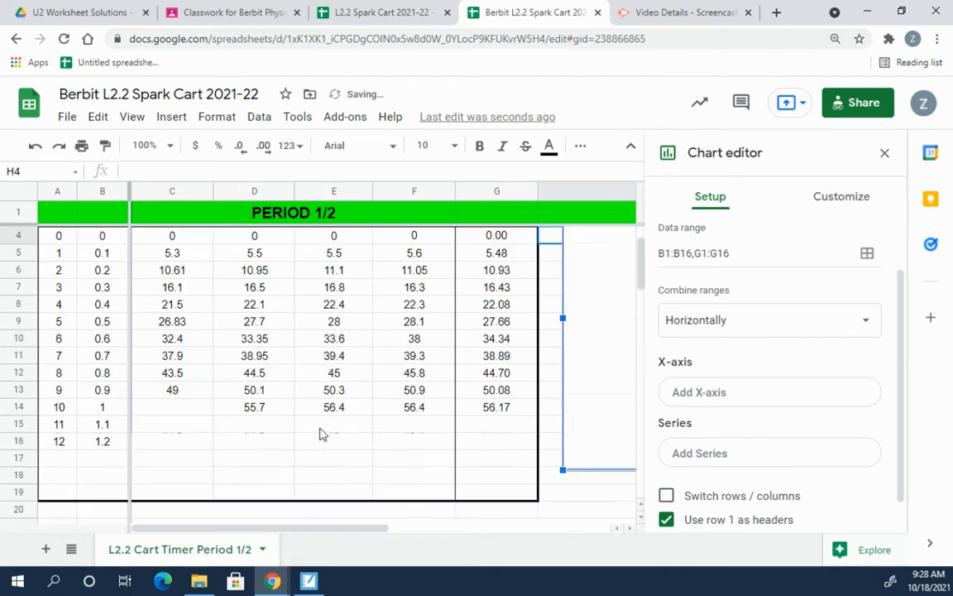
scroll(322, 436, "down", 8)
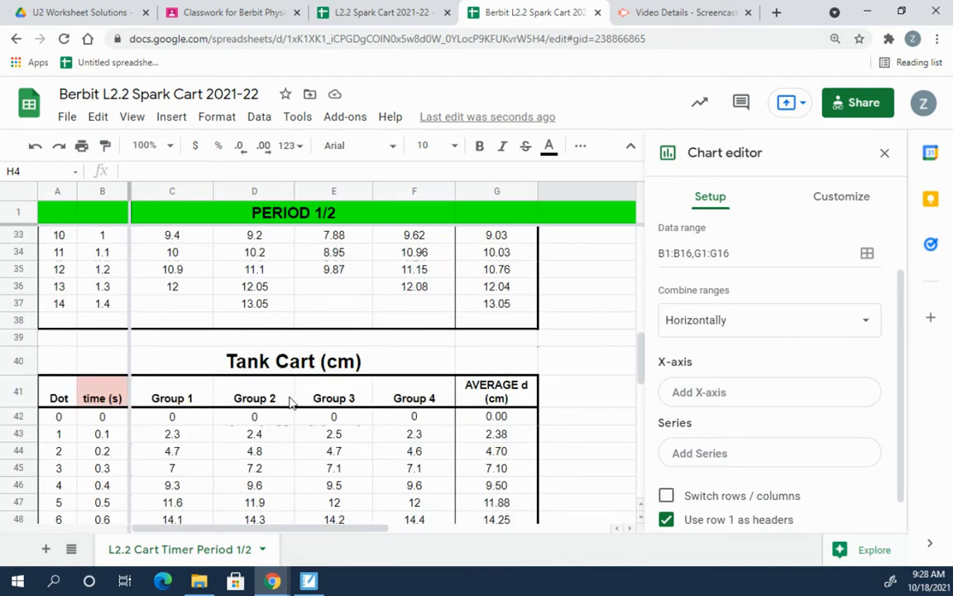
scroll(296, 410, "up", 5)
scroll(296, 414, "up", 5)
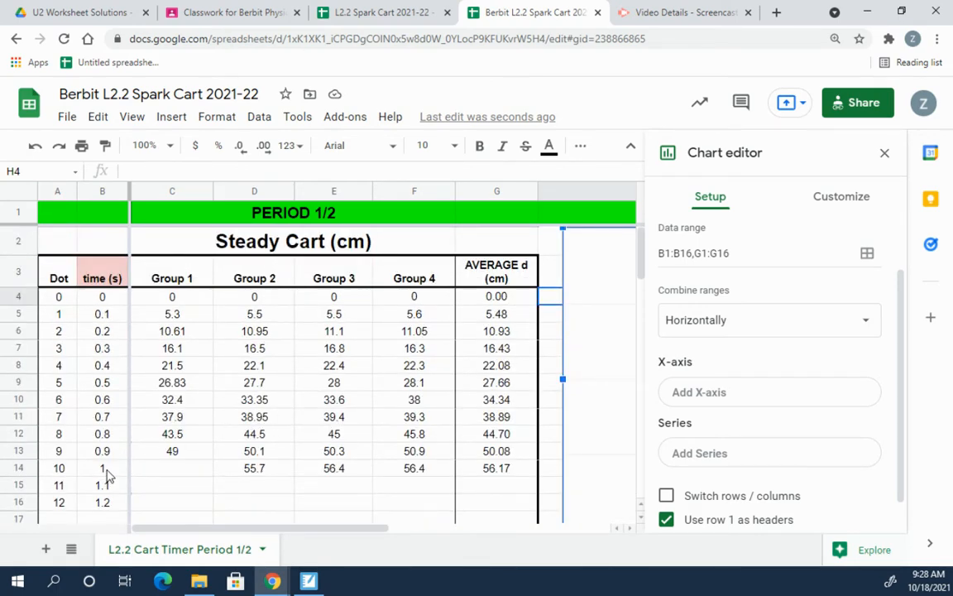
scroll(108, 476, "down", 8)
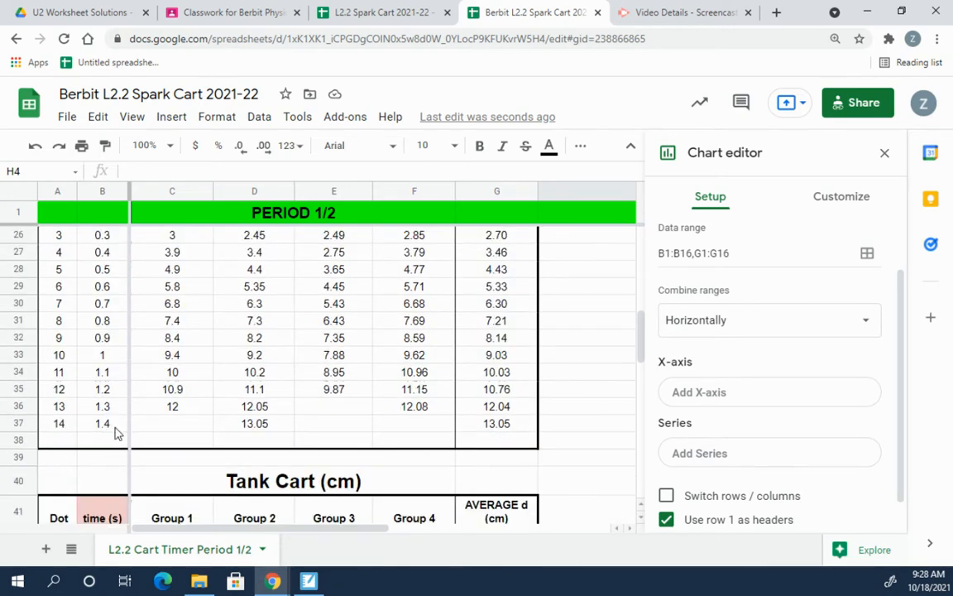
scroll(116, 435, "down", 5)
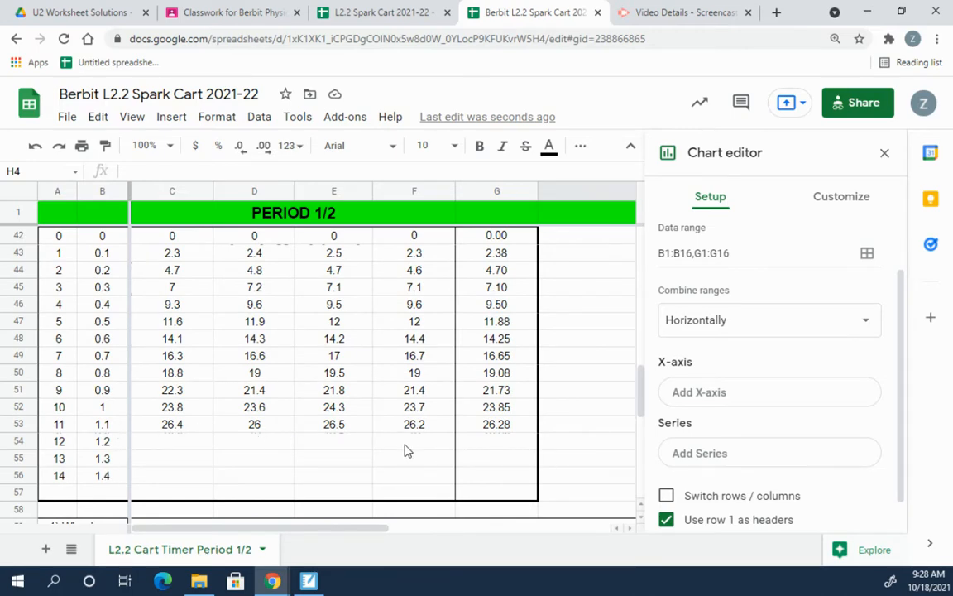
scroll(407, 449, "up", 5)
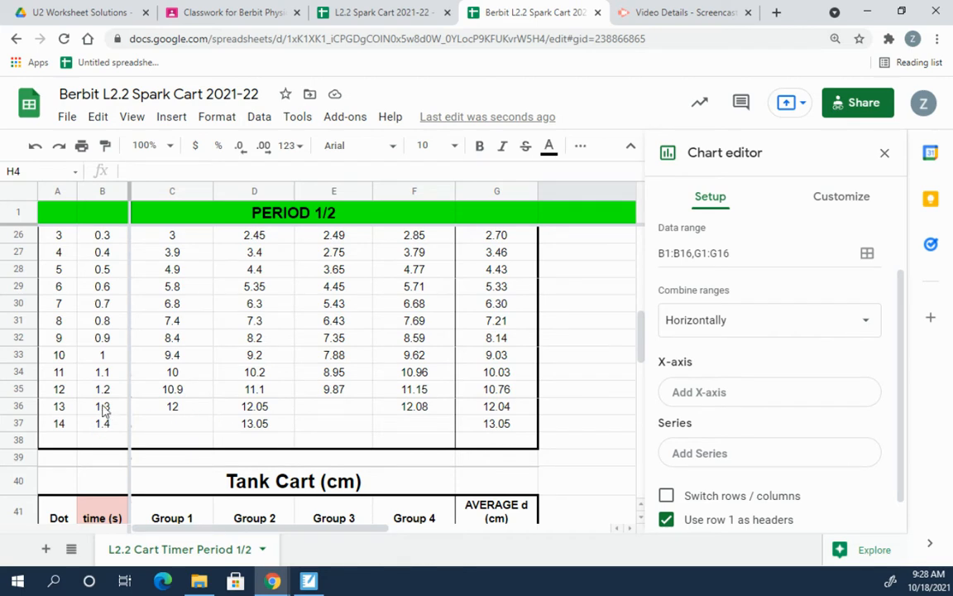
scroll(252, 398, "up", 1)
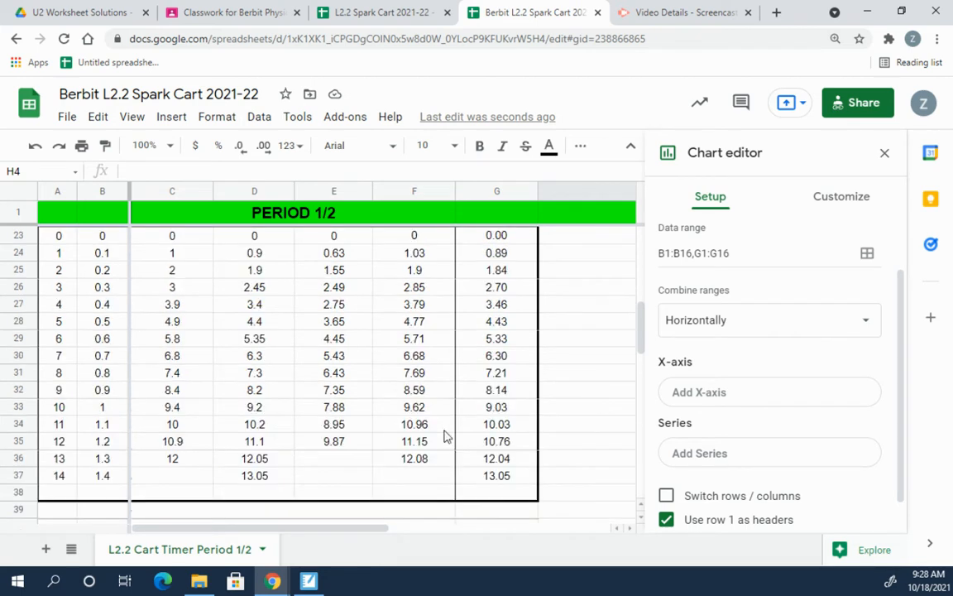
Step: Start adding an x-axis and choose to select its data range from the sheet
left_click(718, 398)
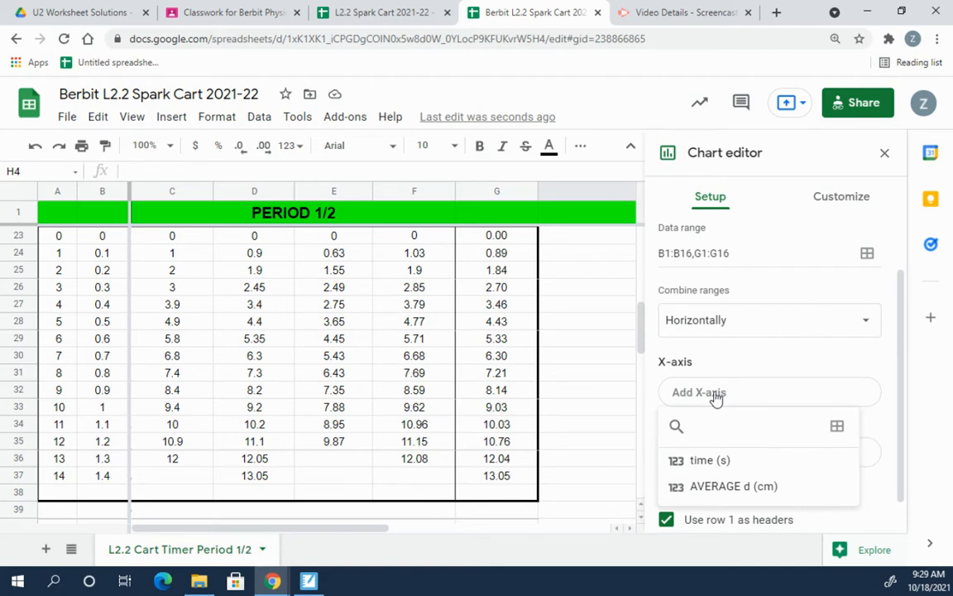
left_click(721, 397)
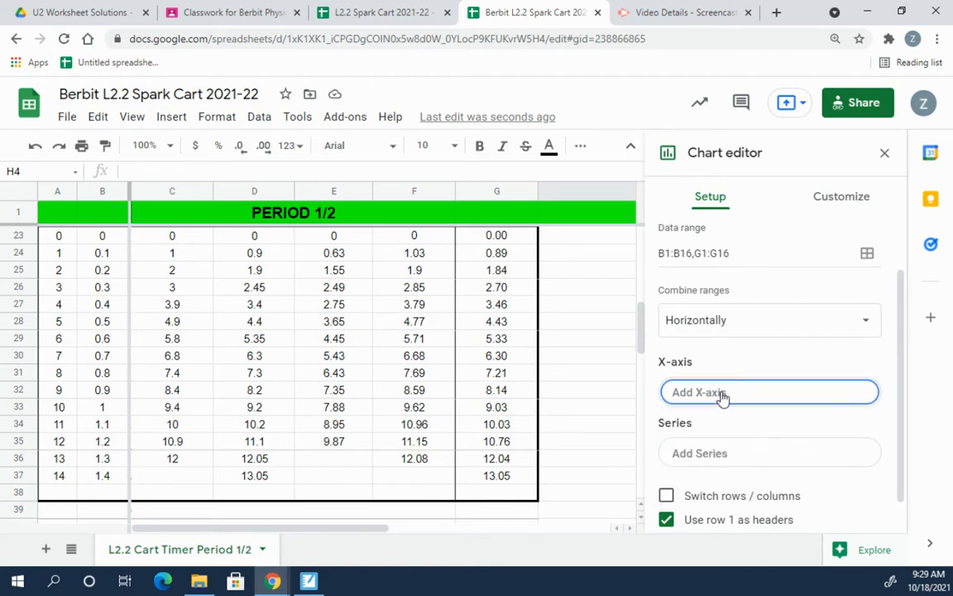
left_click(721, 397)
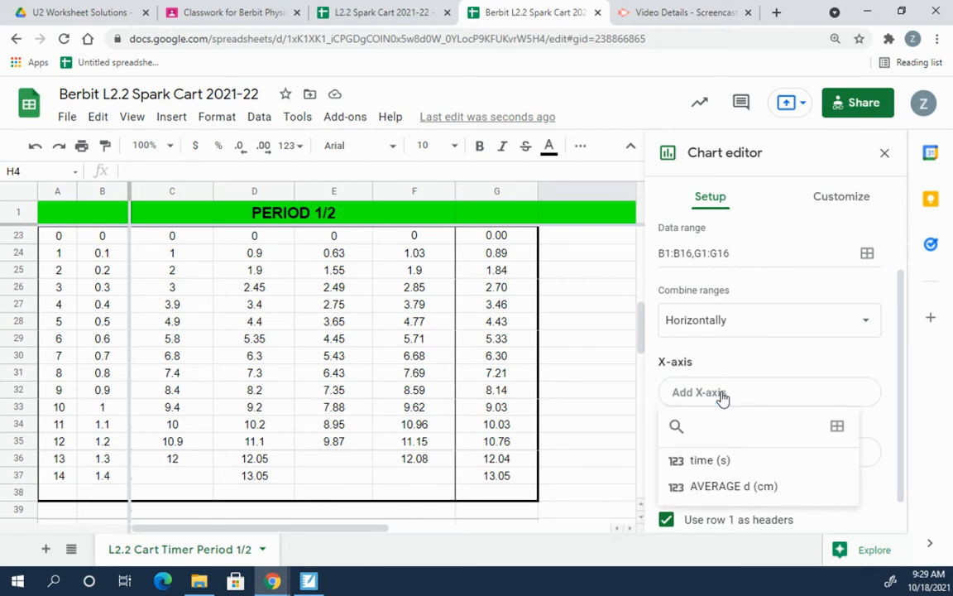
left_click(837, 428)
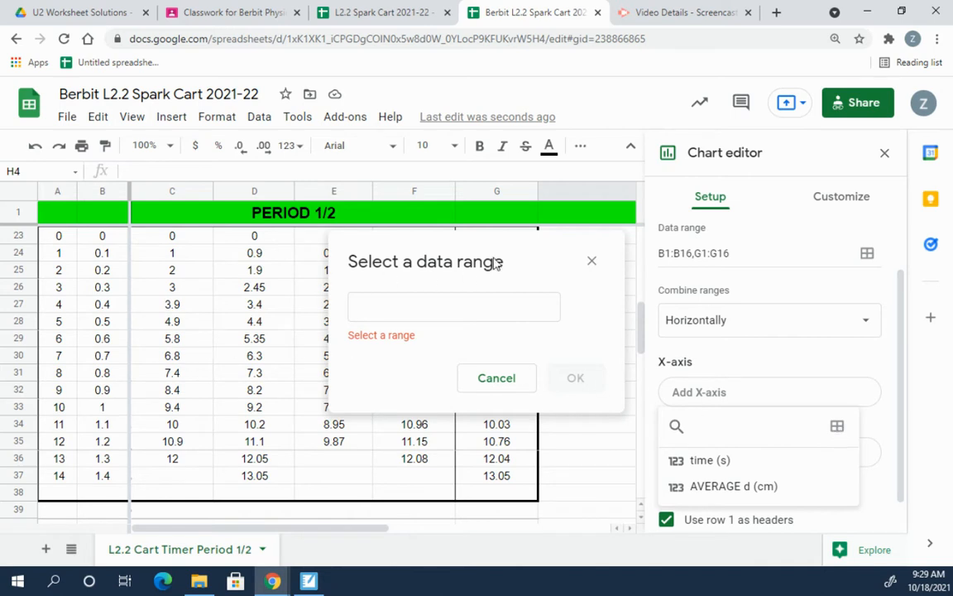
Step: Try selecting the Husky Cart time column, then clear the range that overshot the table
left_click_drag(493, 262, 468, 337)
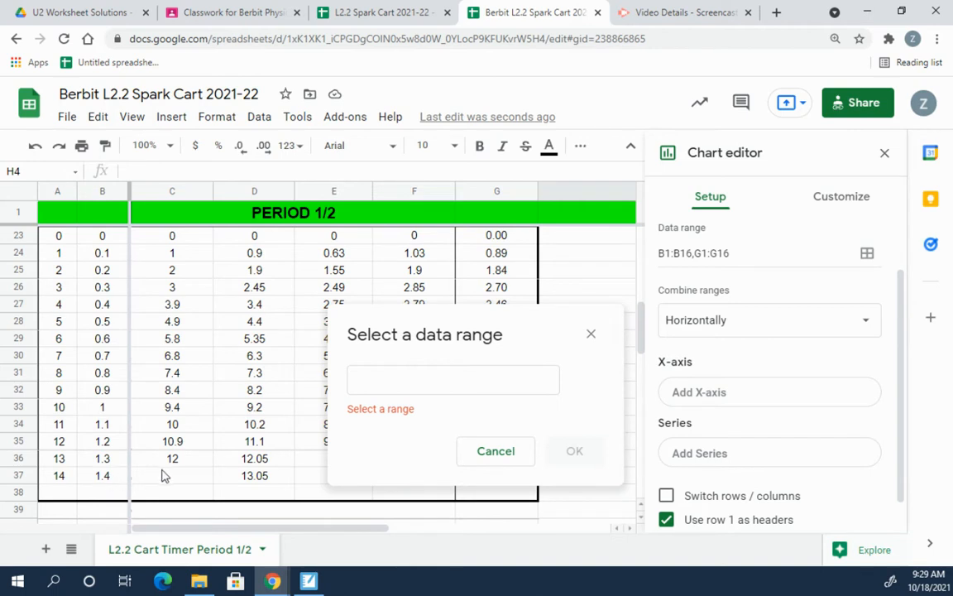
scroll(164, 475, "up", 1)
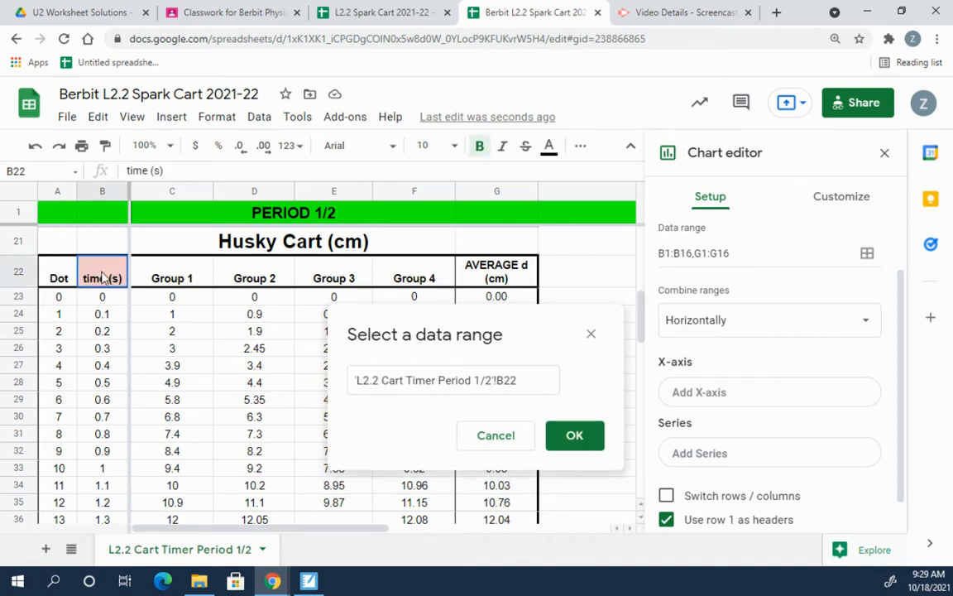
left_click_drag(103, 277, 114, 413)
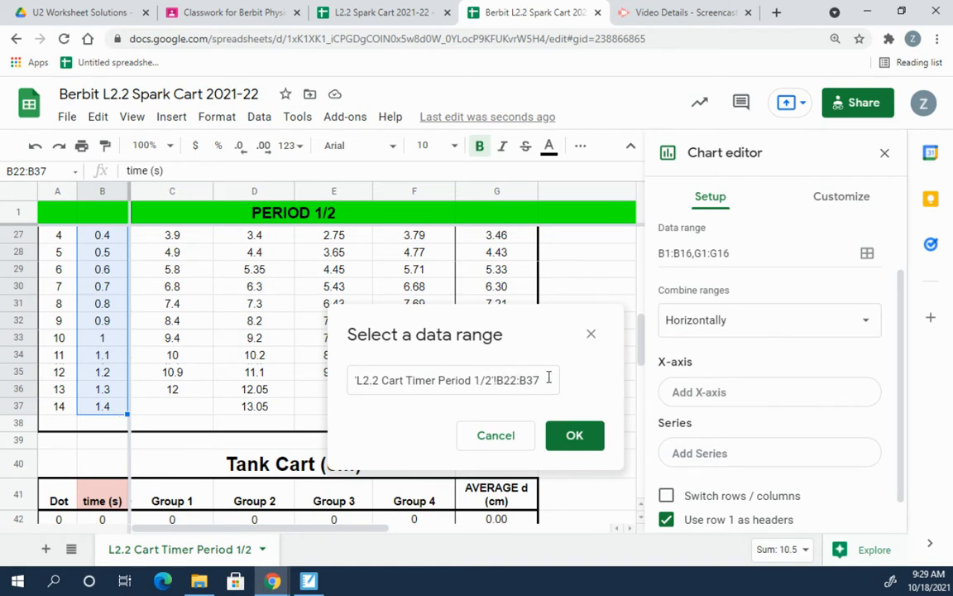
left_click_drag(548, 377, 357, 380)
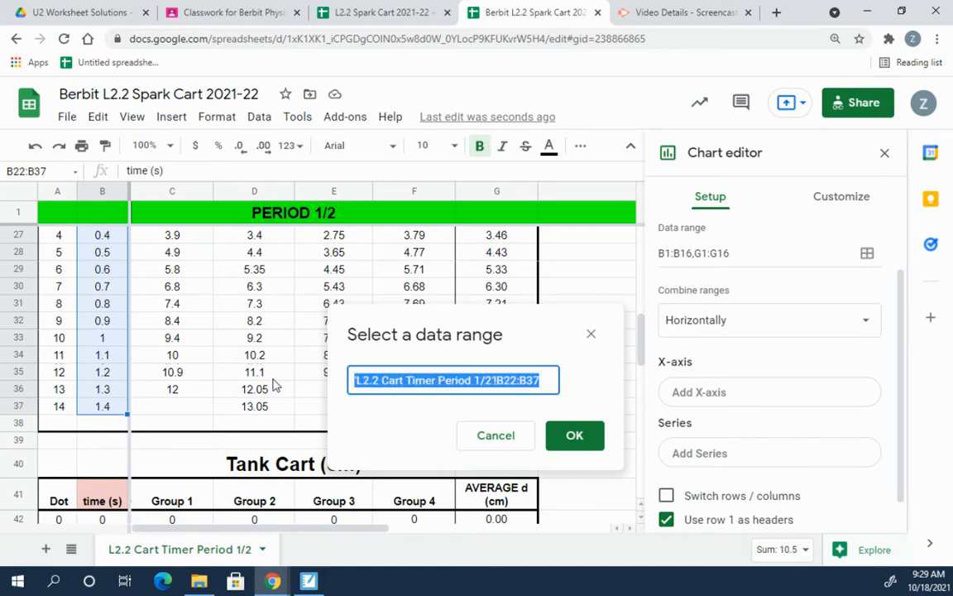
key("BackSpace")
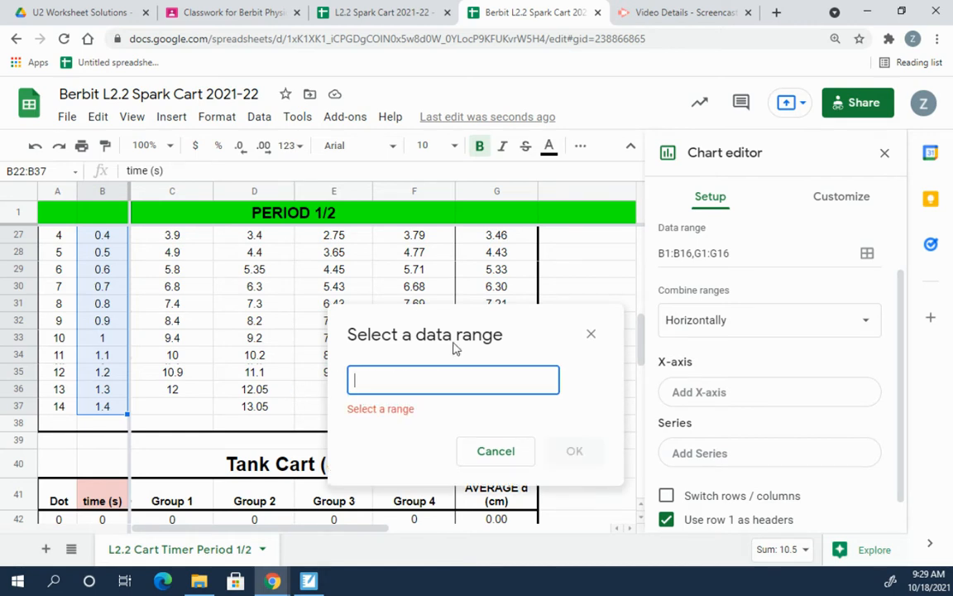
Step: Select B22:B37, the Husky Cart time (s) column, and confirm it as the x-axis
scroll(171, 339, "up", 2)
left_click(97, 275)
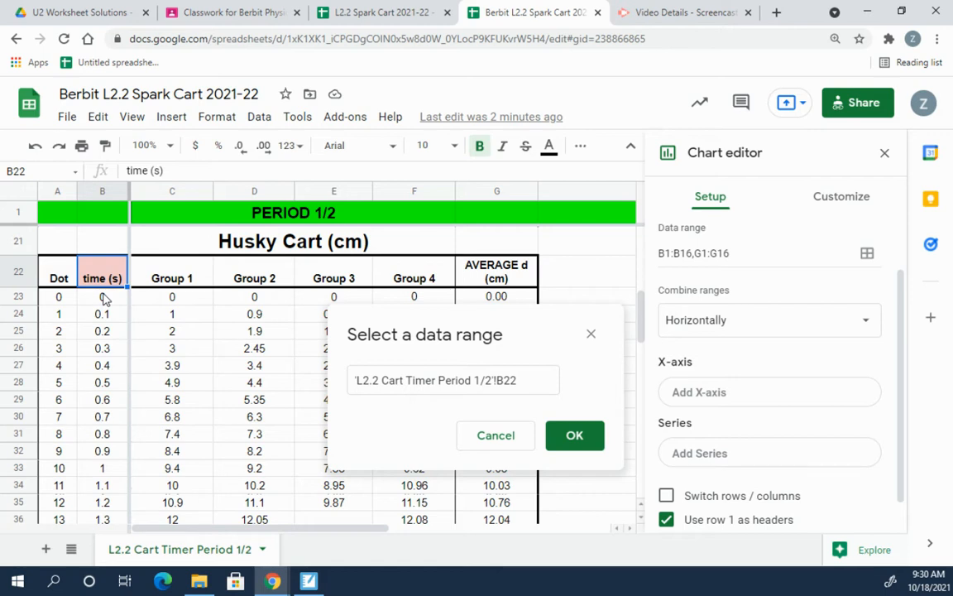
key("shift+Down")
key("shift+Down")
key("shift+Down")
key("shift+Down")
key("shift+Down")
key("shift+Down")
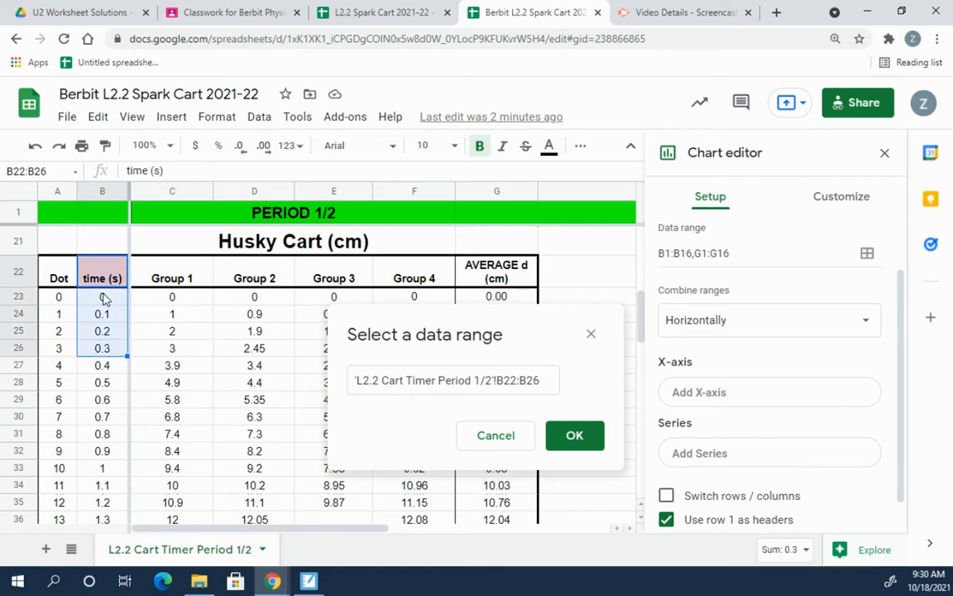
key("shift+Down")
key("shift+Down")
key("shift+Down")
key("shift+Down")
key("shift+Down")
key("shift+Down")
key("shift+Down")
key("shift+Down")
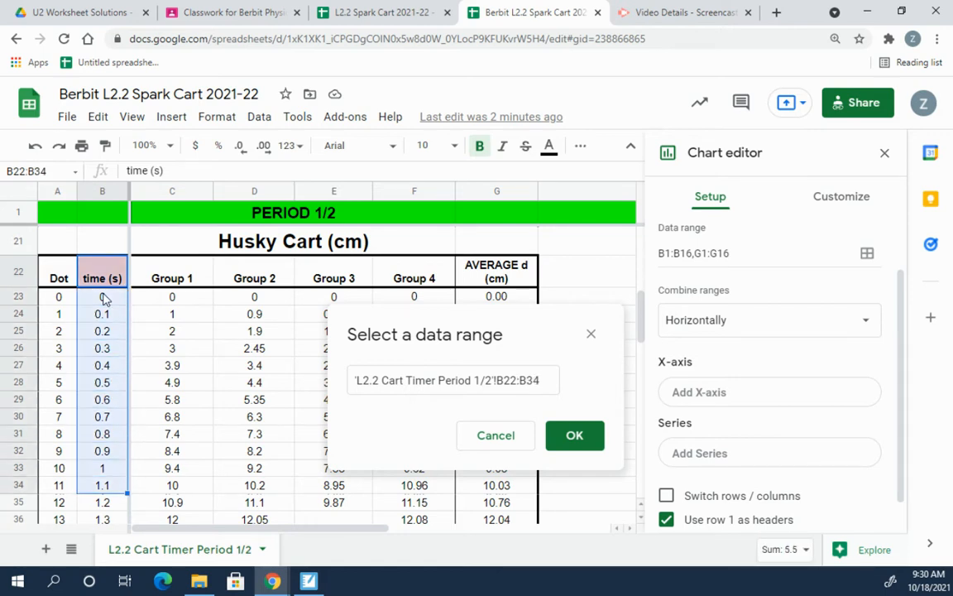
key("shift+Down")
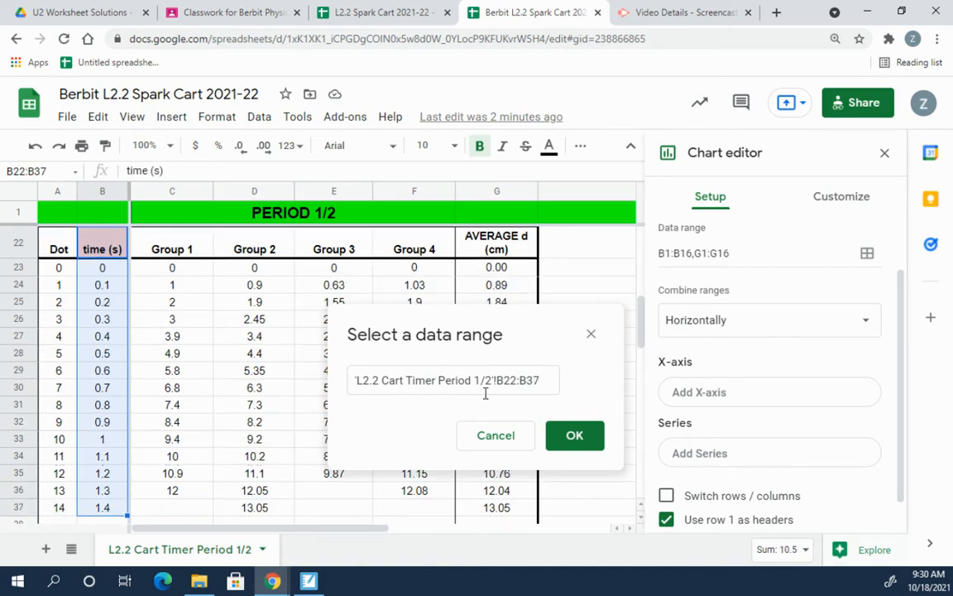
left_click(572, 436)
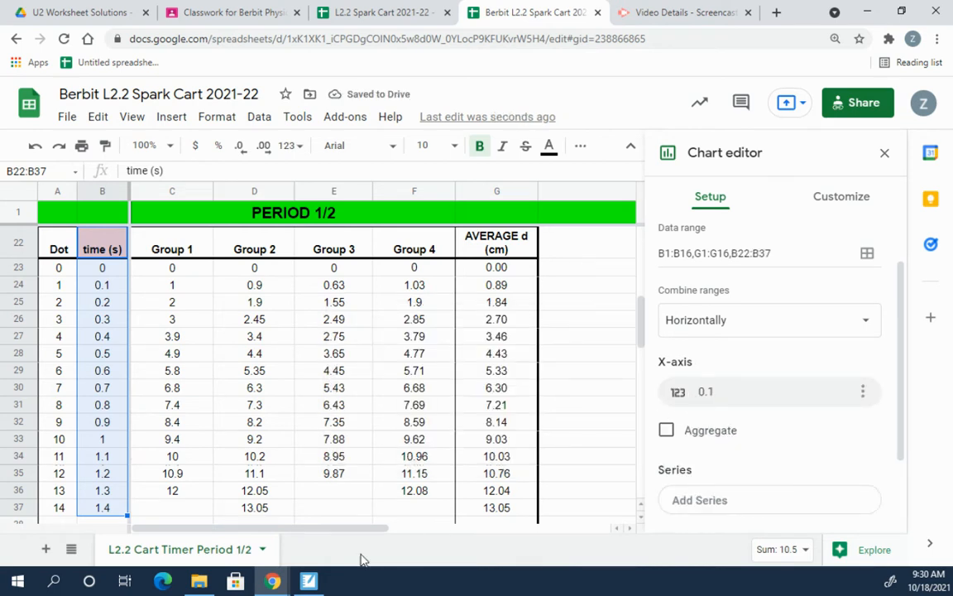
Step: Scroll back to the Steady Cart table and bring up the Add Series column list
mouse_move(332, 526)
left_mouse_down()
mouse_move(627, 510)
mouse_move(462, 532)
mouse_move(338, 534)
left_mouse_up()
scroll(415, 444, "down", 3)
scroll(415, 440, "down", 4)
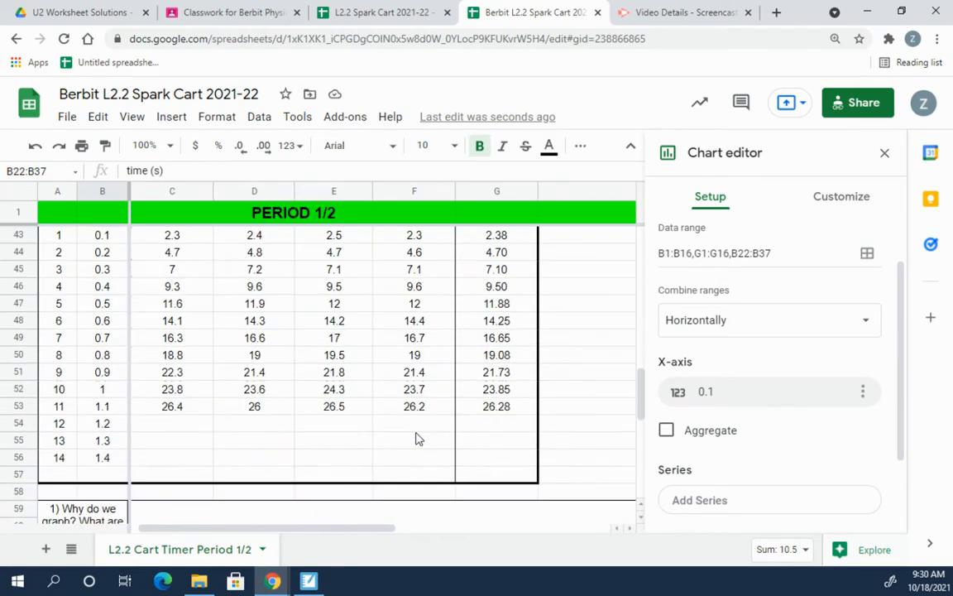
scroll(414, 442, "up", 8)
scroll(407, 447, "up", 5)
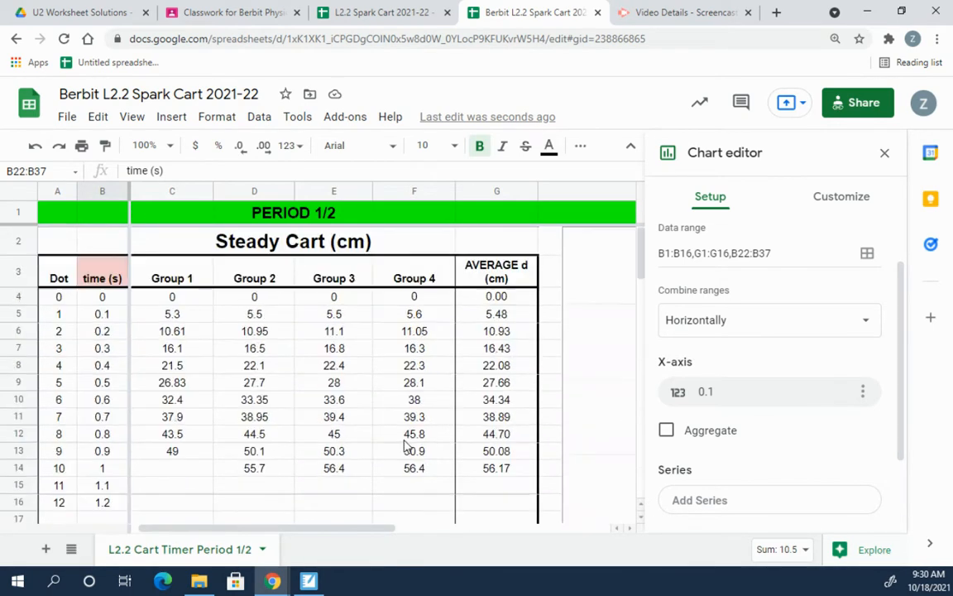
left_click_drag(325, 529, 557, 523)
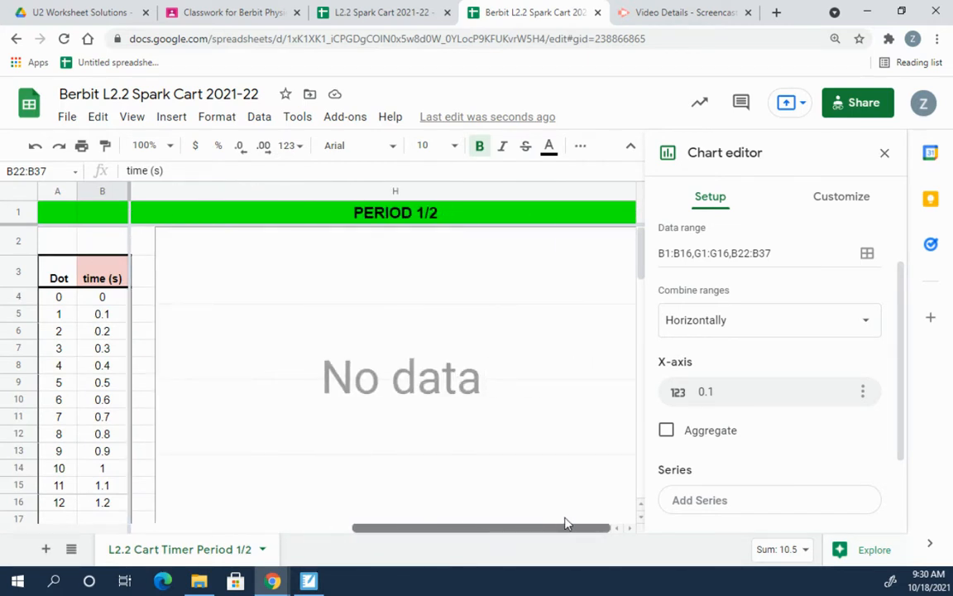
left_click_drag(557, 526, 302, 535)
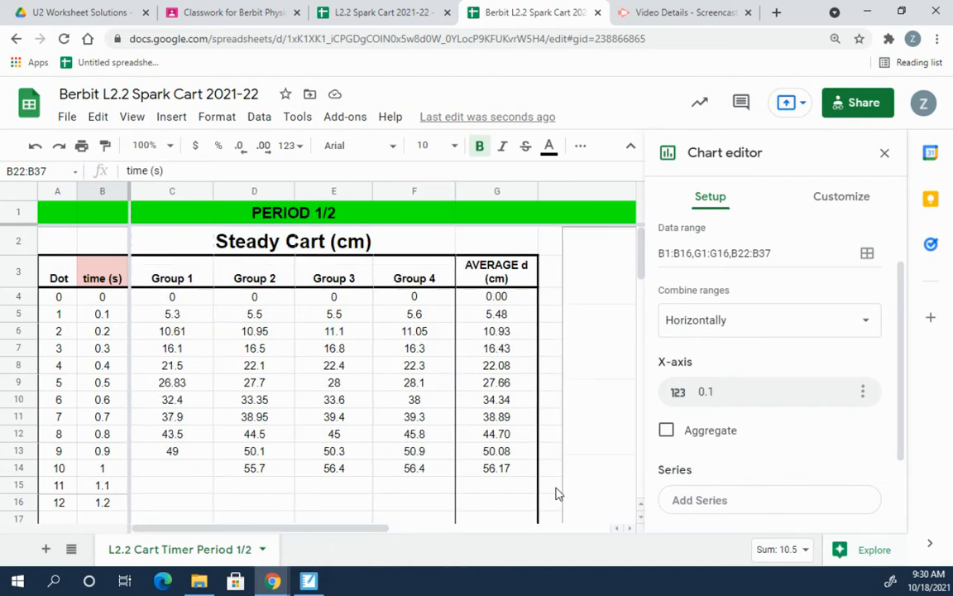
left_click(697, 503)
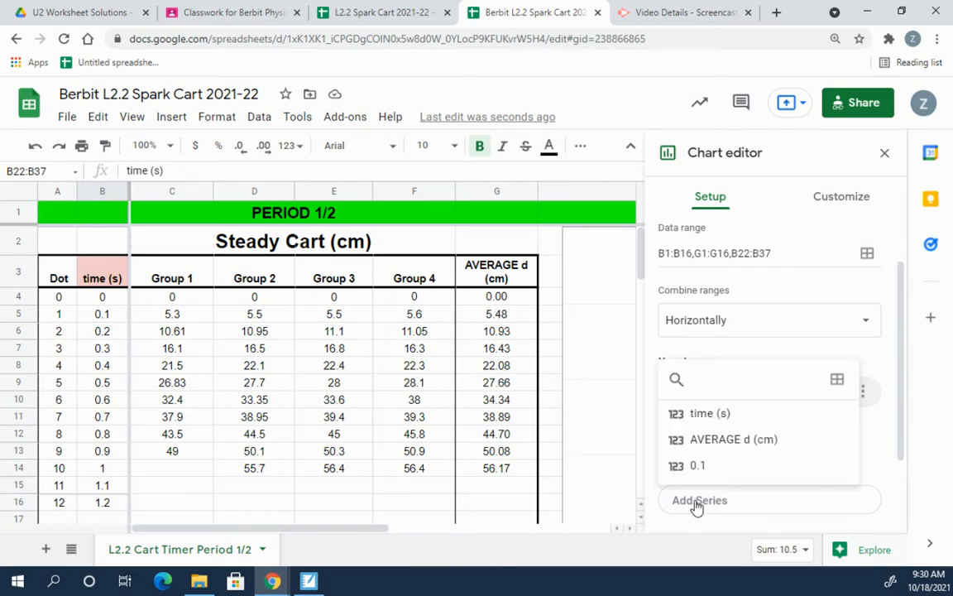
Step: Select G3:G14, the Steady Cart AVERAGE d column, and confirm it as the first series
left_click(838, 381)
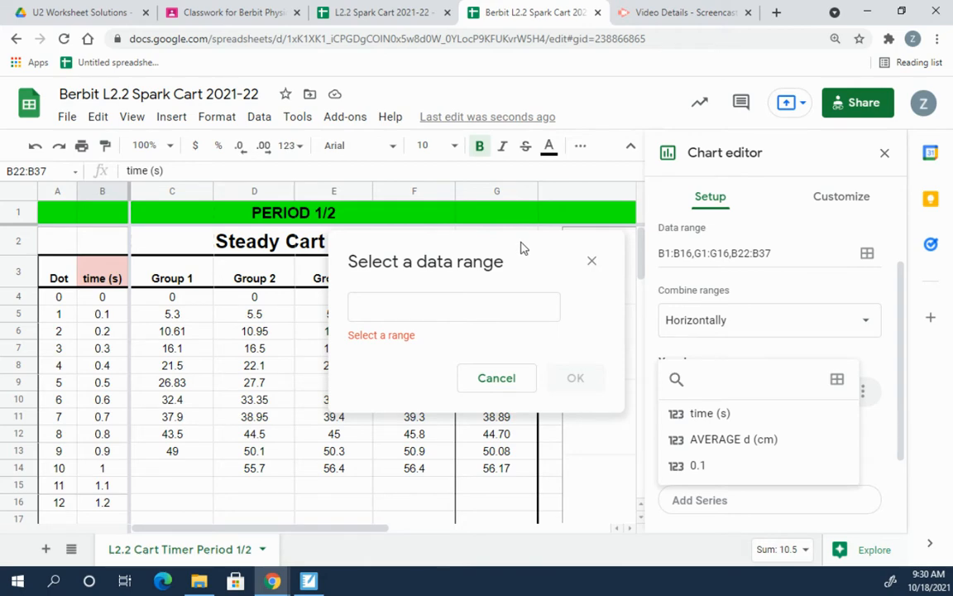
left_click_drag(521, 247, 312, 274)
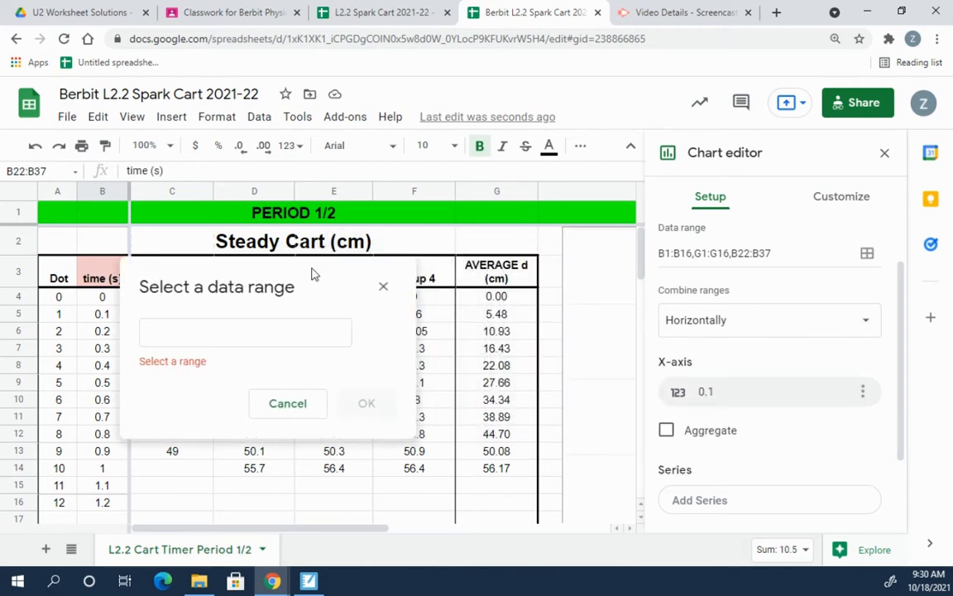
scroll(508, 454, "down", 3)
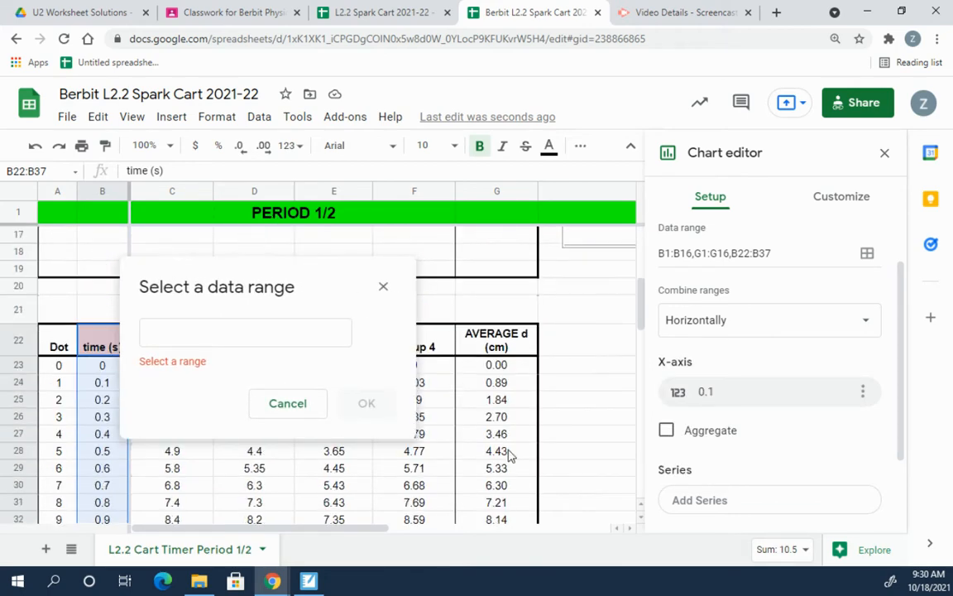
scroll(508, 454, "up", 3)
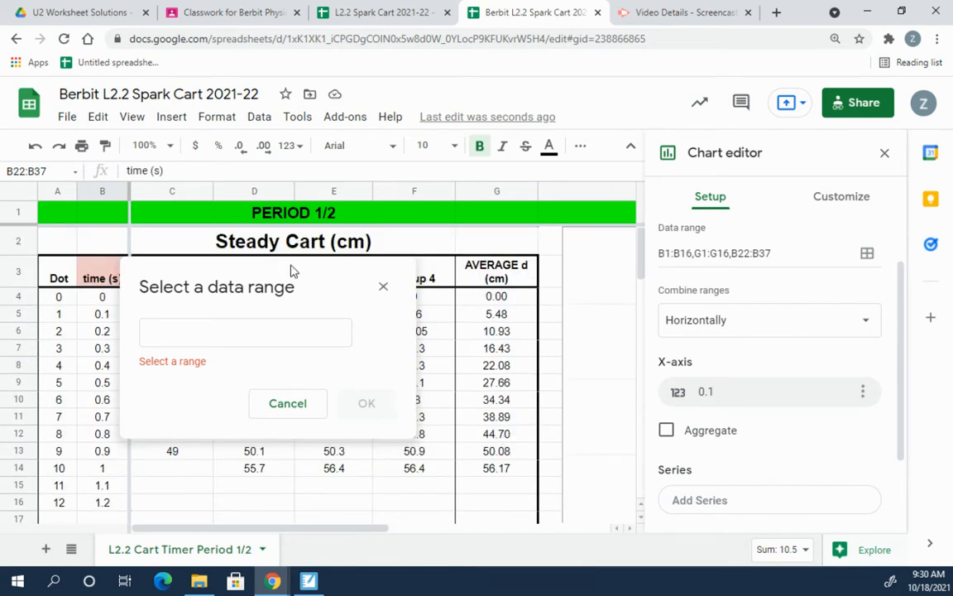
left_click(512, 278)
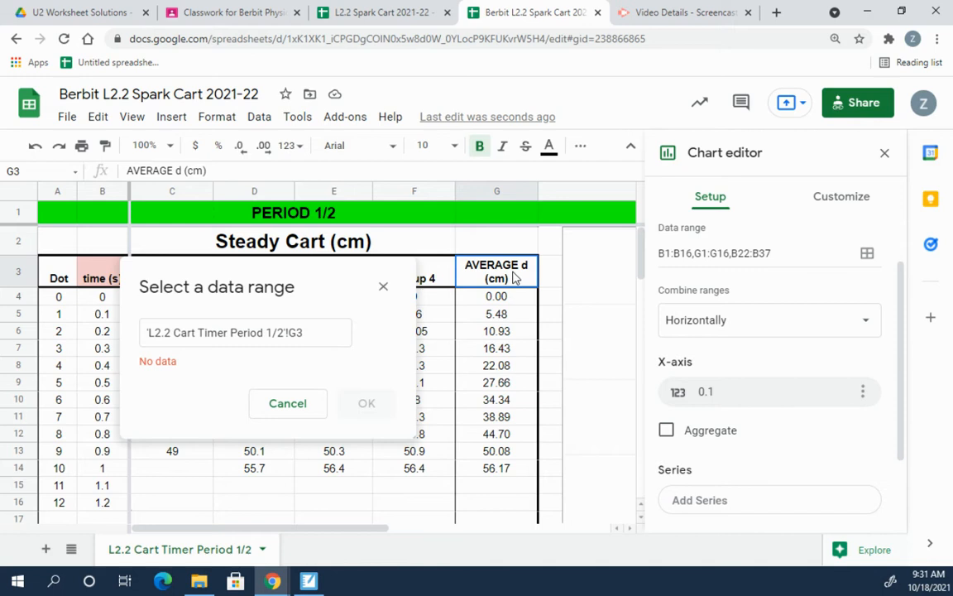
left_click_drag(513, 278, 510, 478)
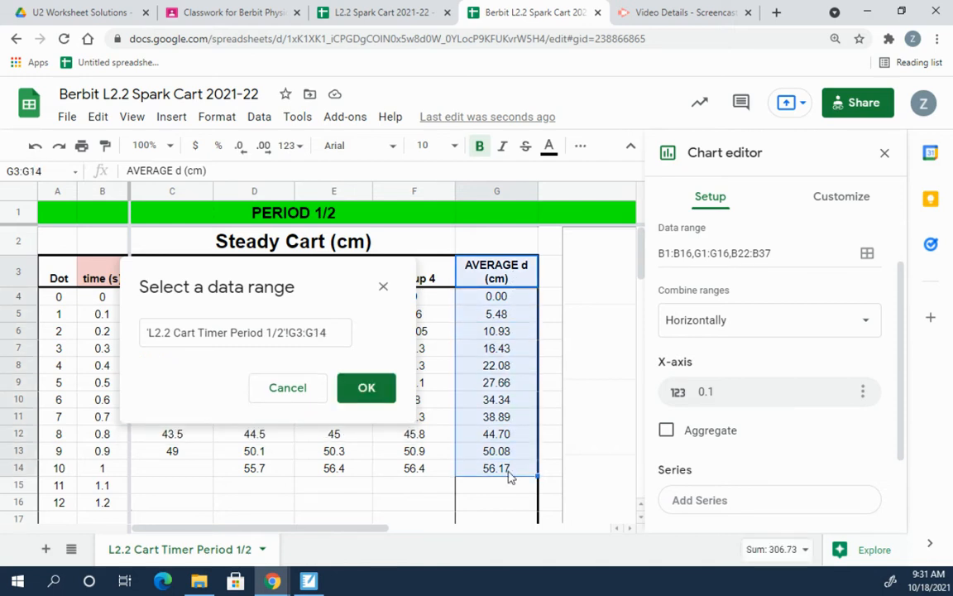
left_click(367, 388)
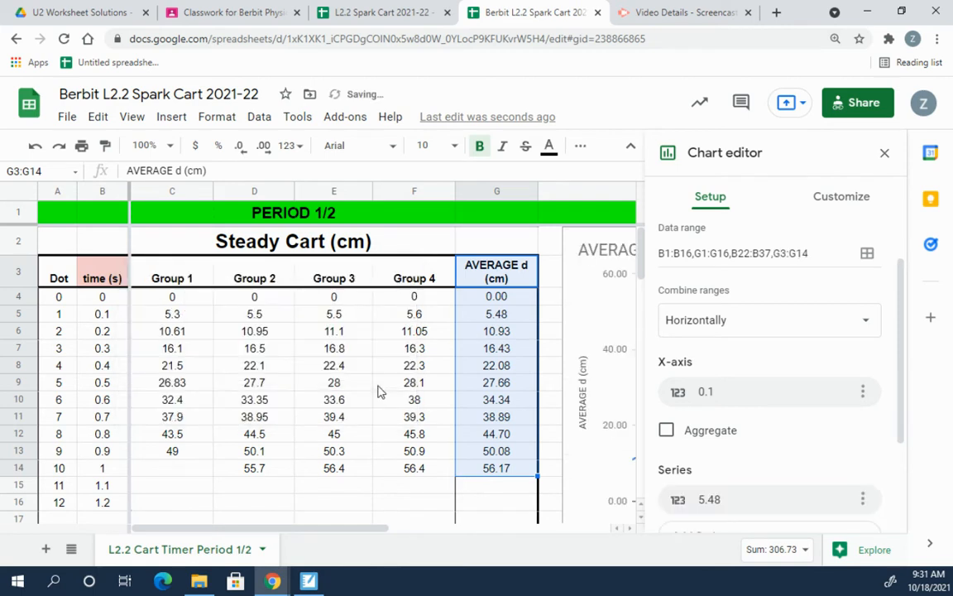
Step: Scroll down to the Husky Cart table and start a new series from a sheet range
left_click_drag(314, 534, 461, 531)
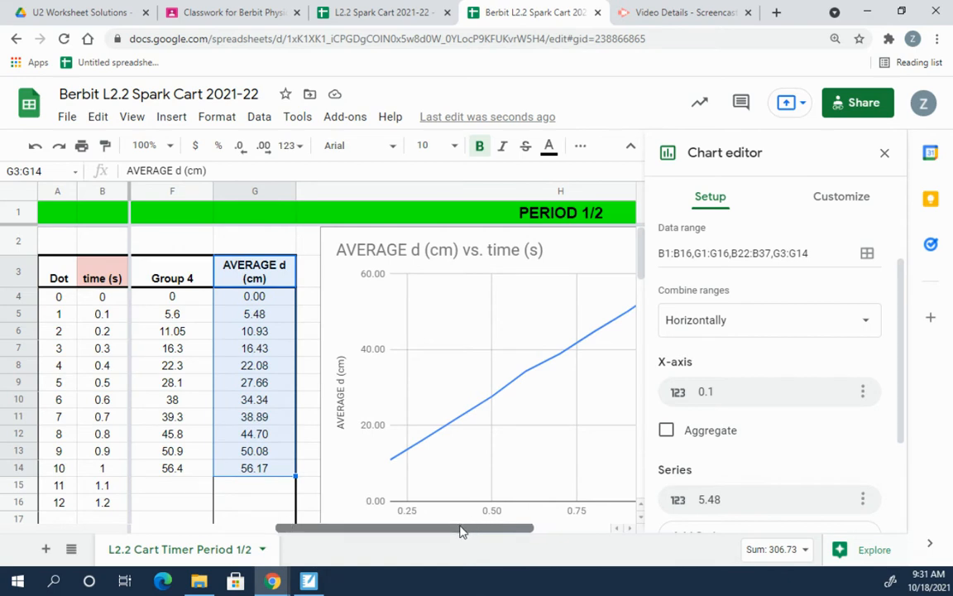
left_click_drag(461, 531, 421, 536)
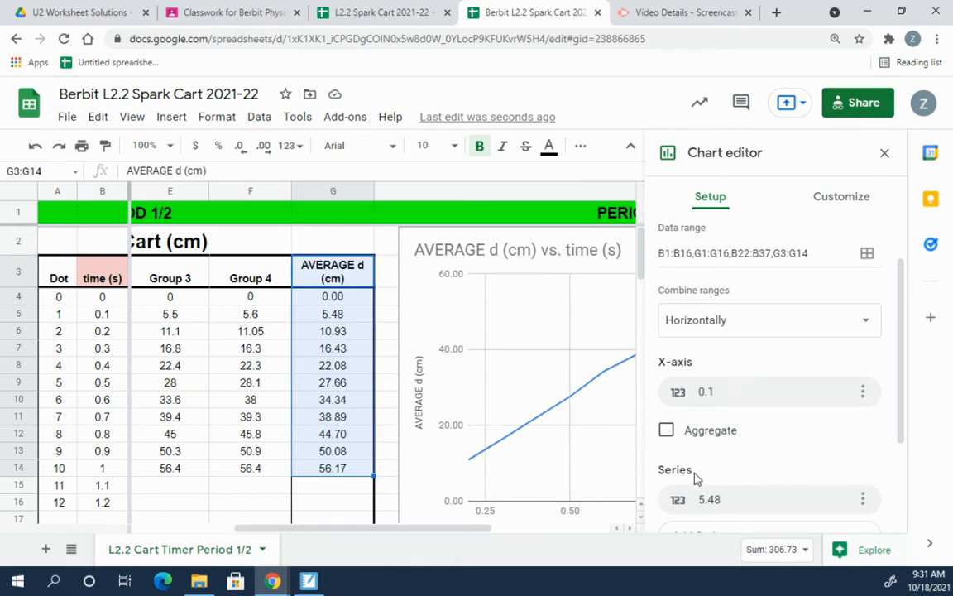
scroll(703, 476, "down", 1)
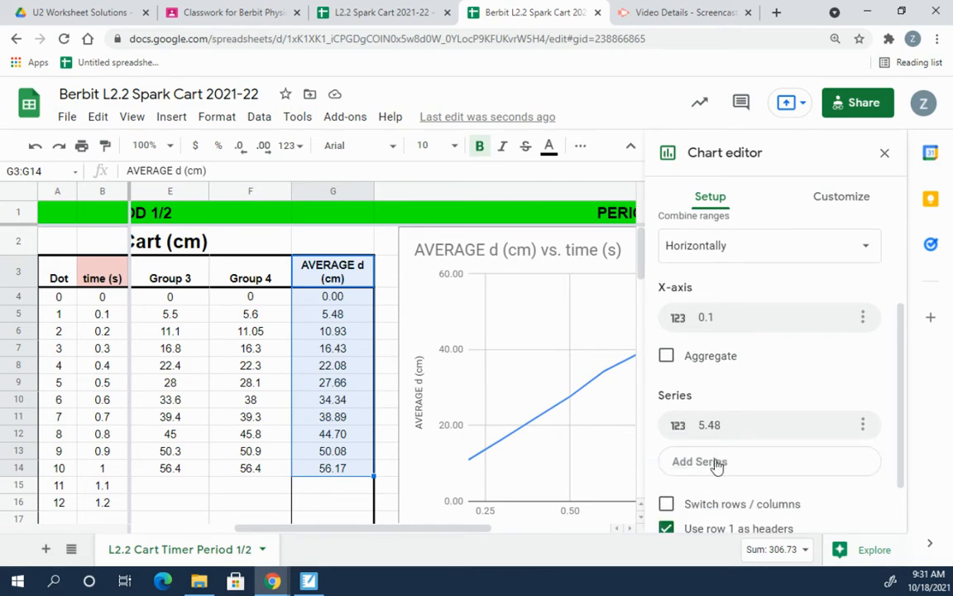
left_click_drag(447, 532, 409, 532)
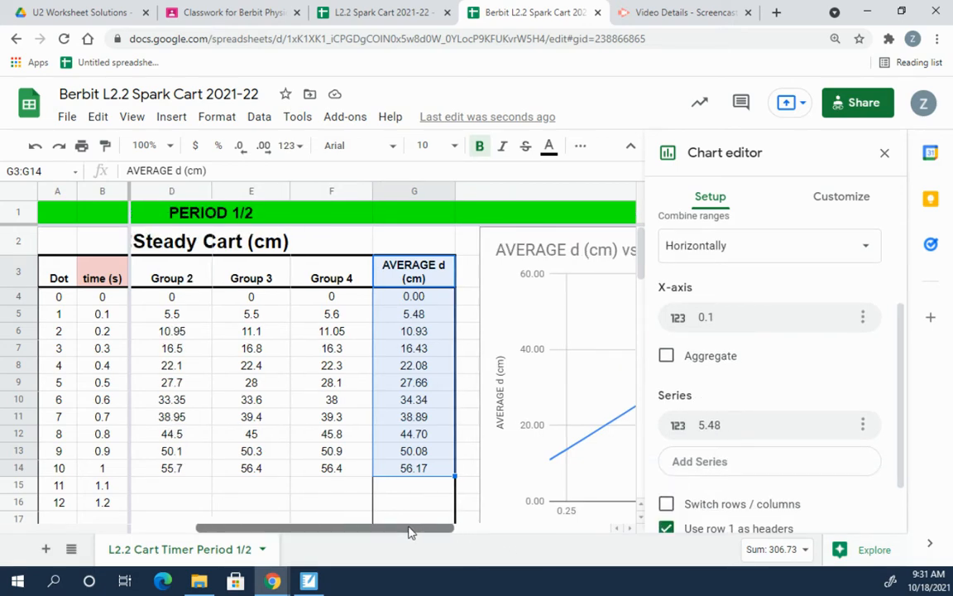
scroll(383, 466, "down", 5)
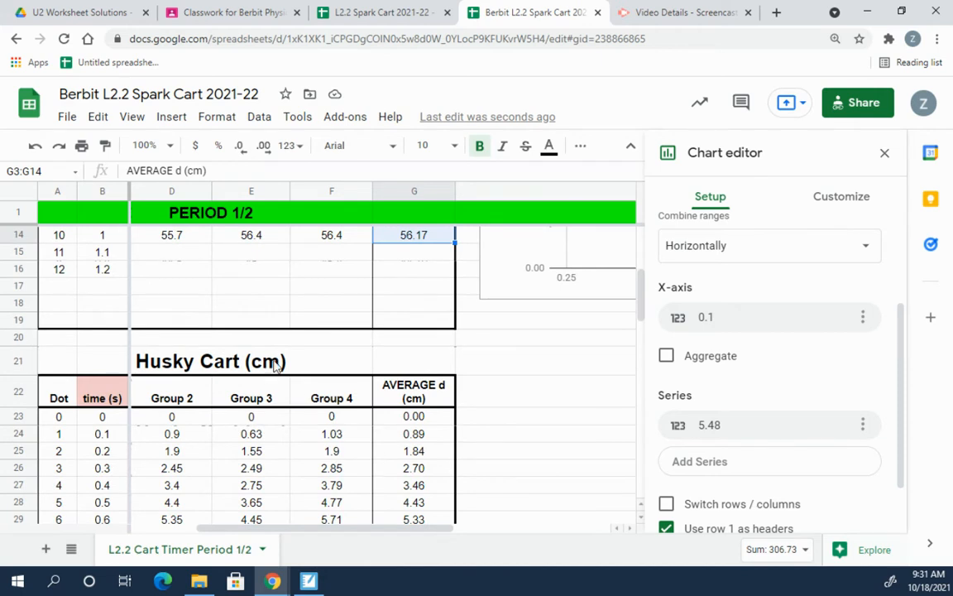
left_click(721, 465)
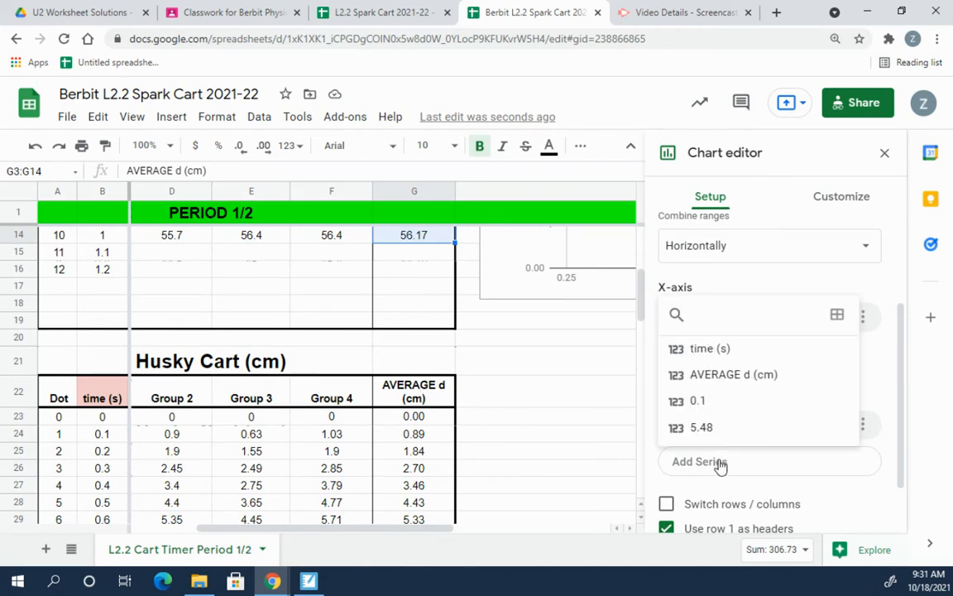
left_click(837, 316)
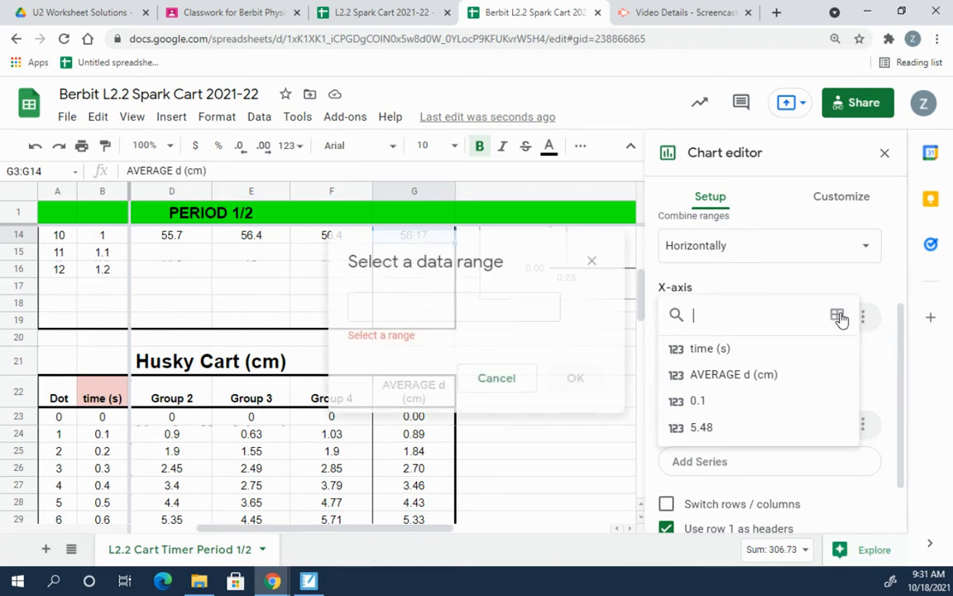
Step: Select G22:G37, the Husky Cart averages through 13.05, and confirm the series
left_click_drag(562, 240, 251, 391)
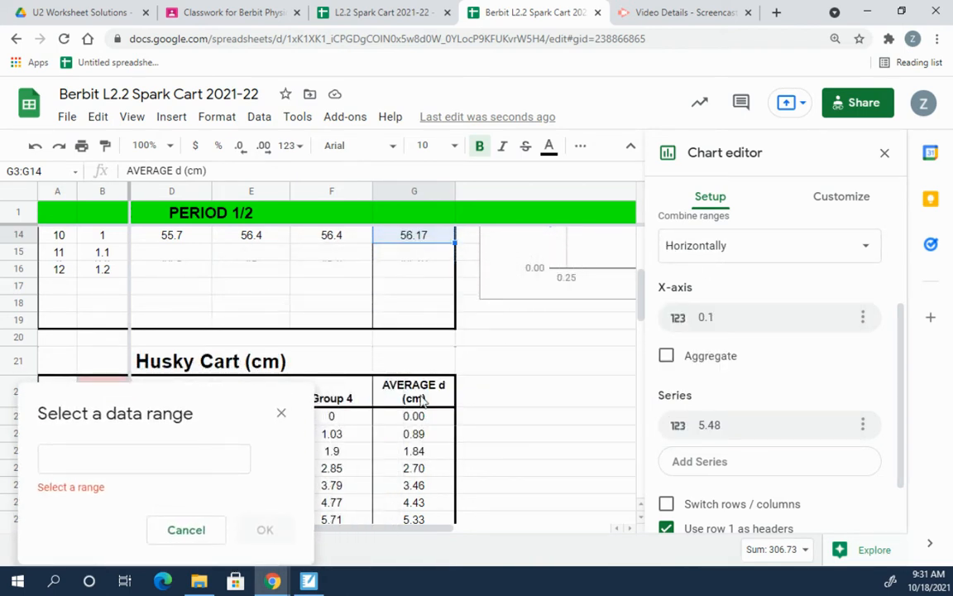
left_click(396, 389)
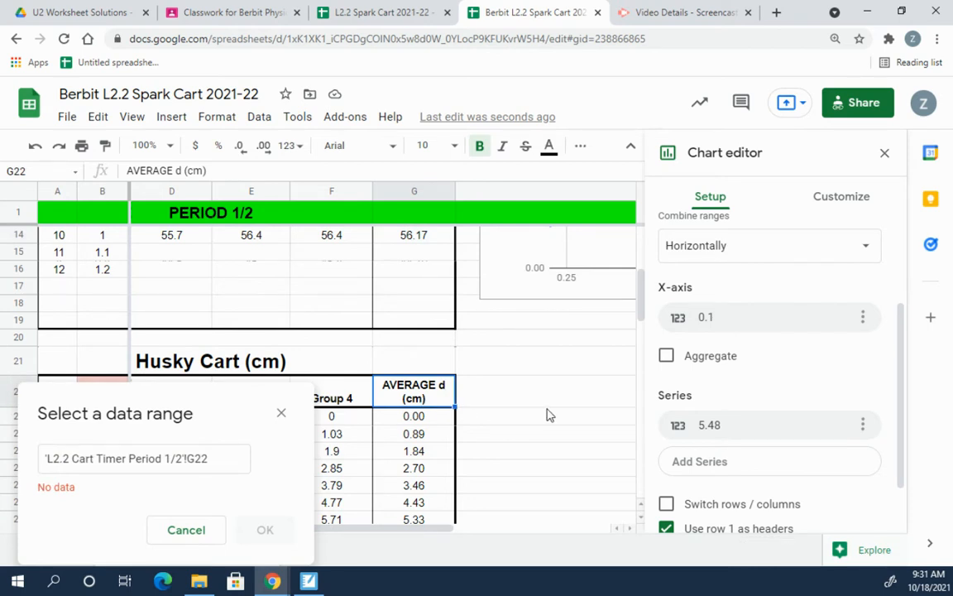
key("shift+Down")
key("shift+Down")
key("shift+Down")
key("shift+Down")
key("shift+Down")
key("shift+Down")
key("shift+Down")
key("shift+Down")
key("shift+Down")
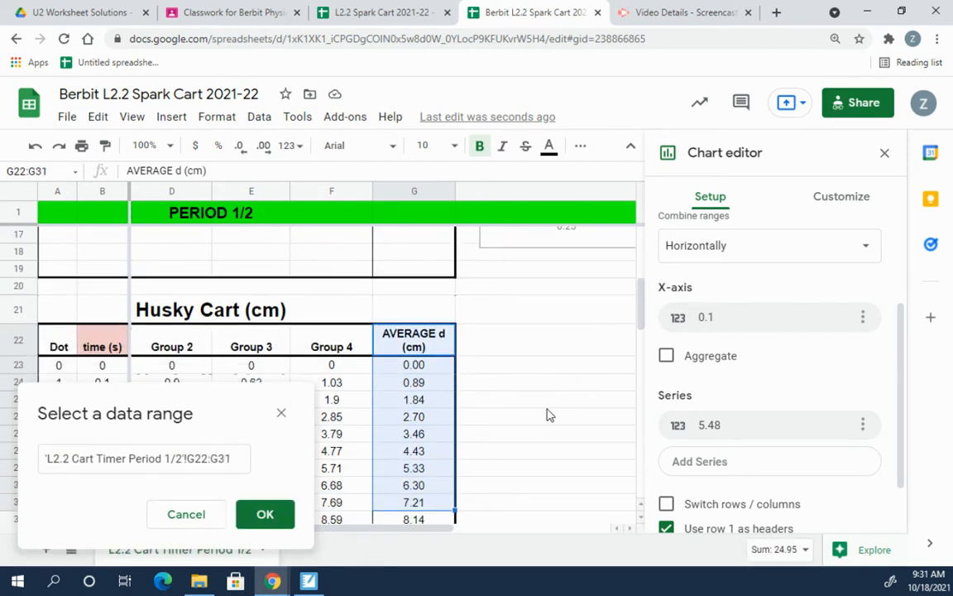
key("shift+Down")
key("shift+Down")
key("shift+Down")
key("shift+Down")
key("shift+Down")
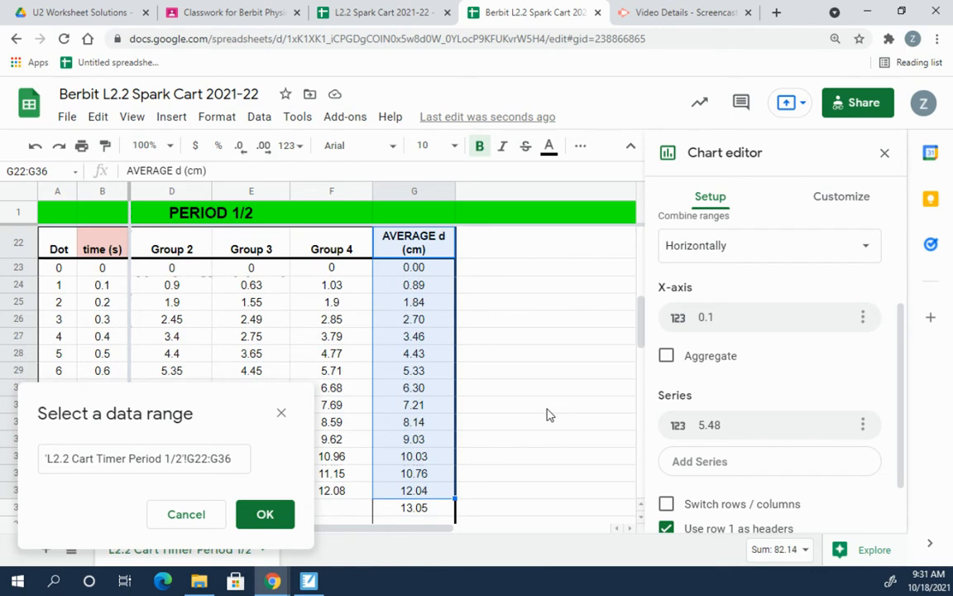
key("shift+Down")
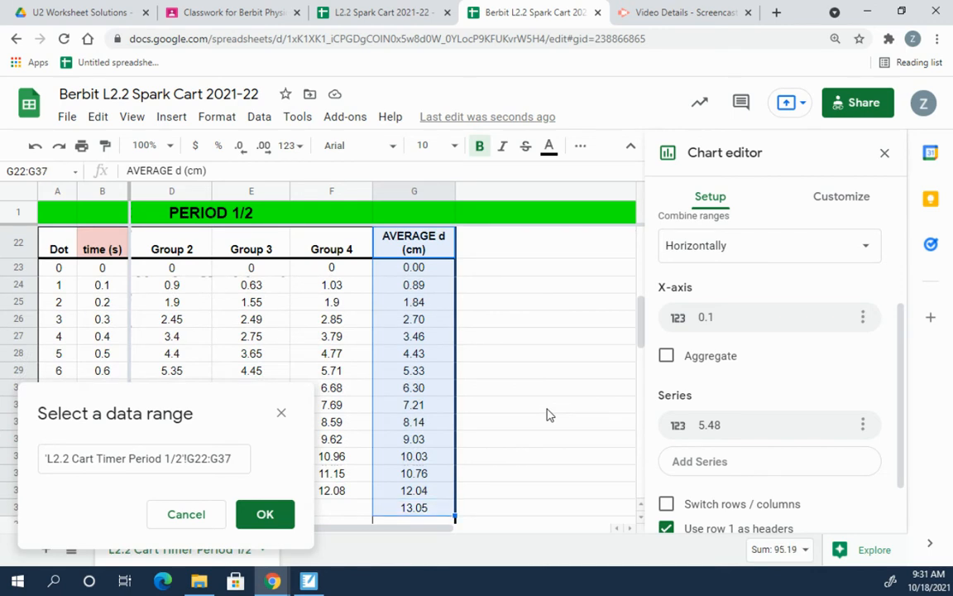
left_click(270, 517)
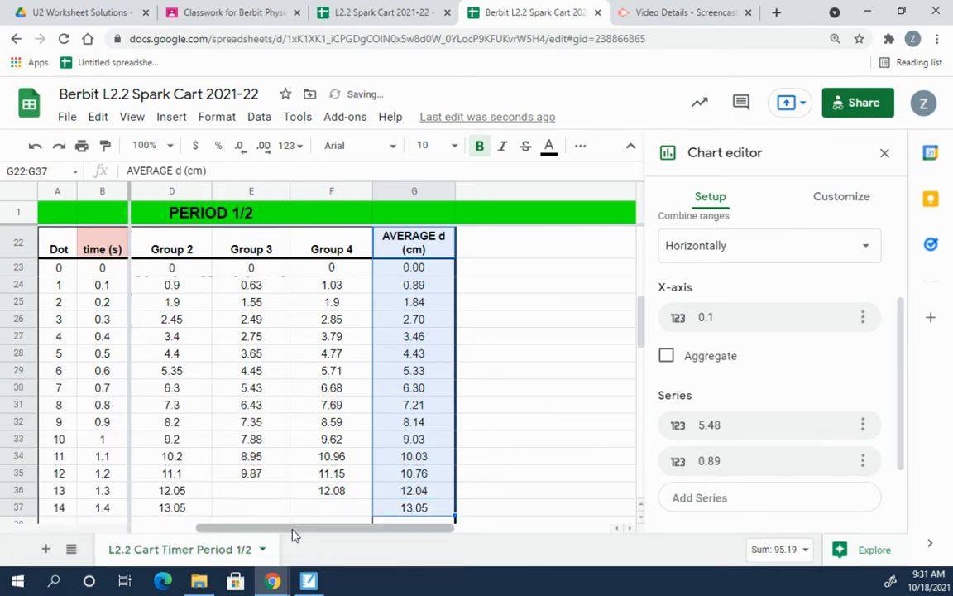
Step: Scroll to the Tank Cart table and start a third series from a sheet range
left_click_drag(291, 529, 434, 516)
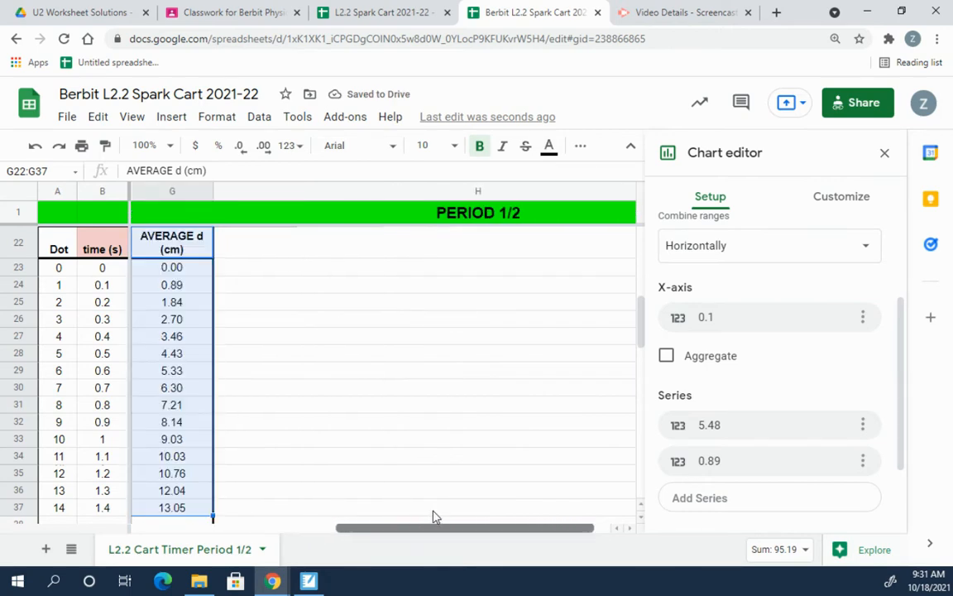
scroll(345, 364, "up", 2)
scroll(341, 363, "up", 4)
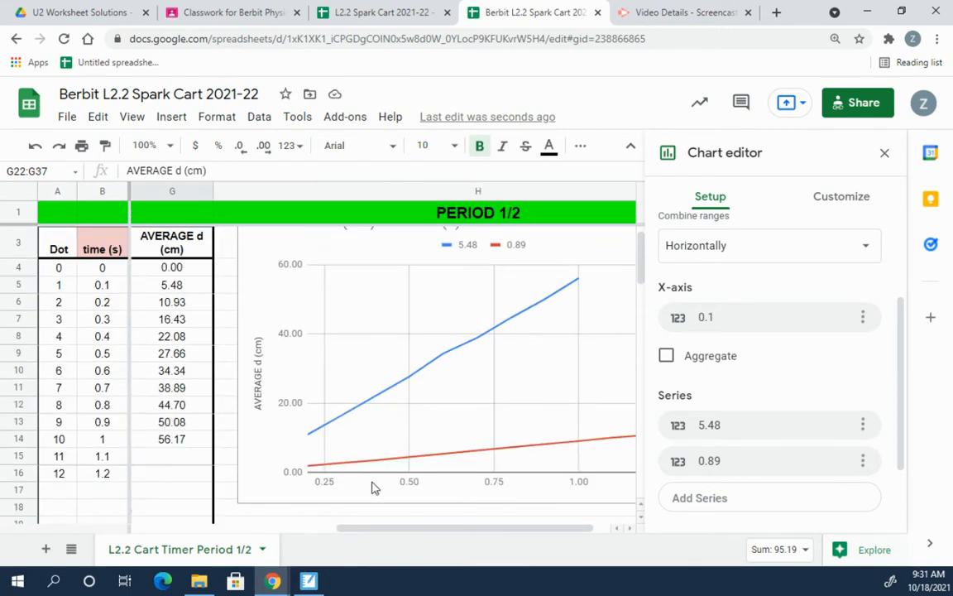
left_click_drag(396, 528, 256, 523)
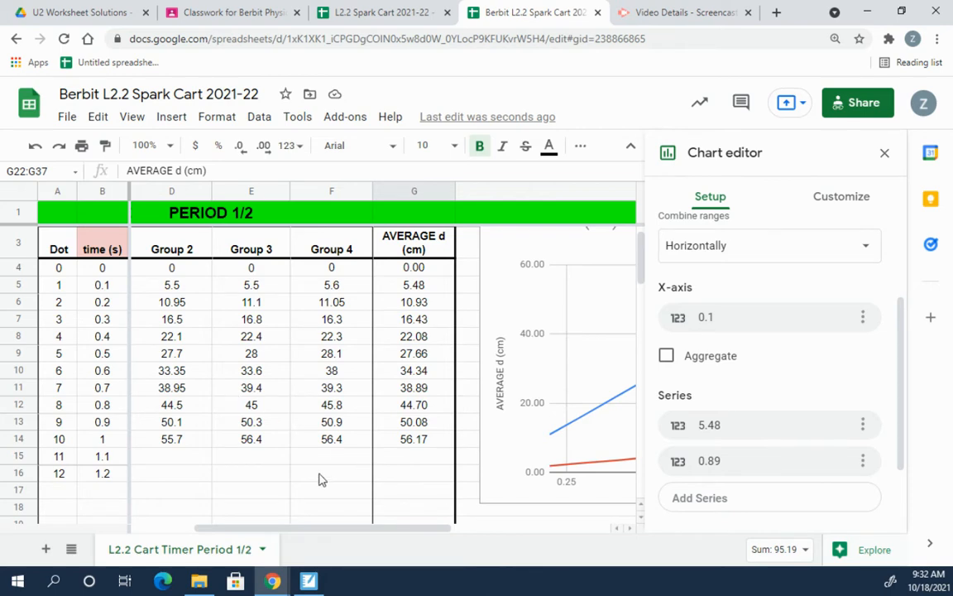
scroll(281, 436, "up", 1)
scroll(278, 436, "down", 10)
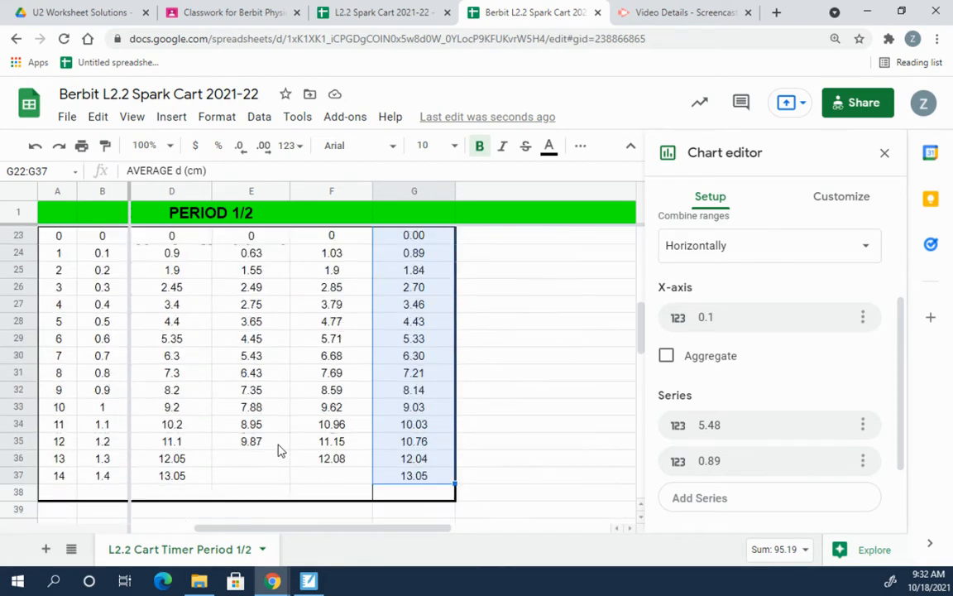
scroll(280, 450, "down", 3)
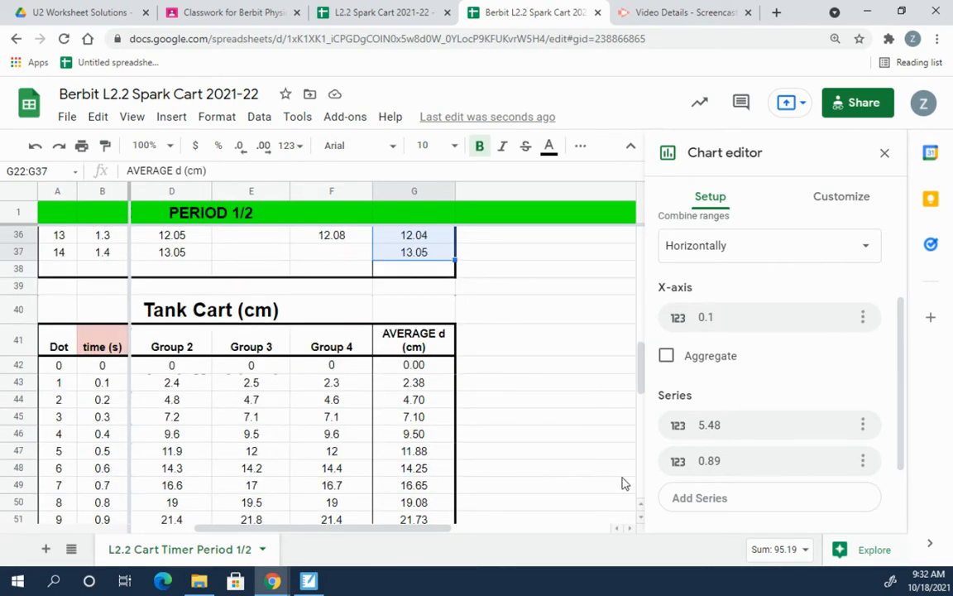
left_click(700, 499)
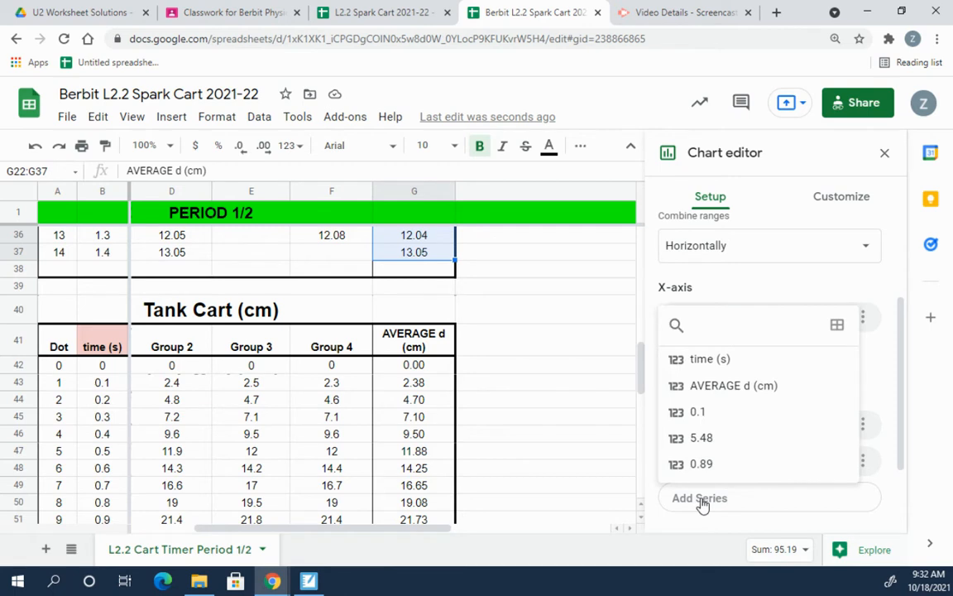
left_click(837, 326)
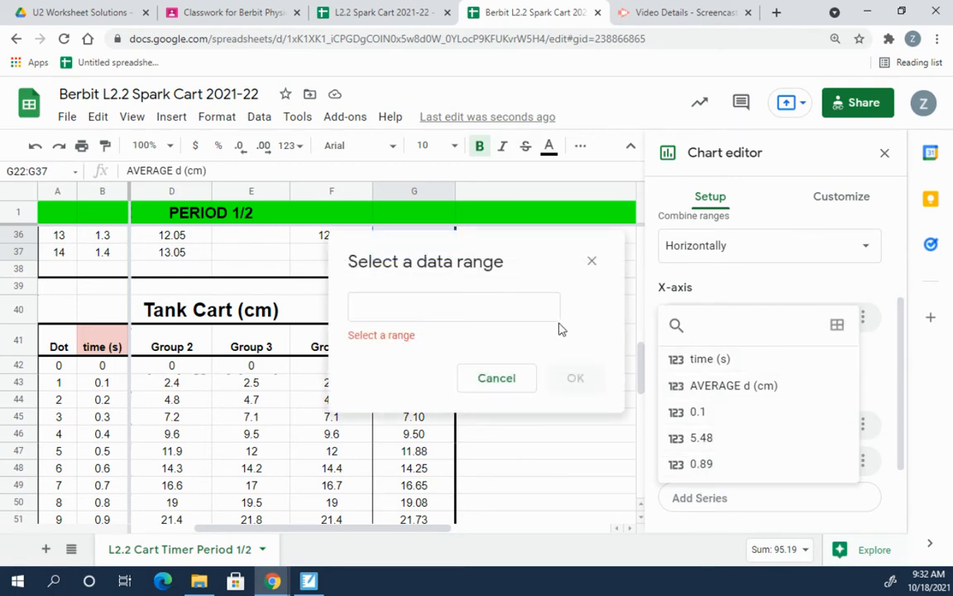
Step: Select G41:G53, the Tank Cart averages down to 26.28, and confirm the series
left_click_drag(527, 250, 216, 250)
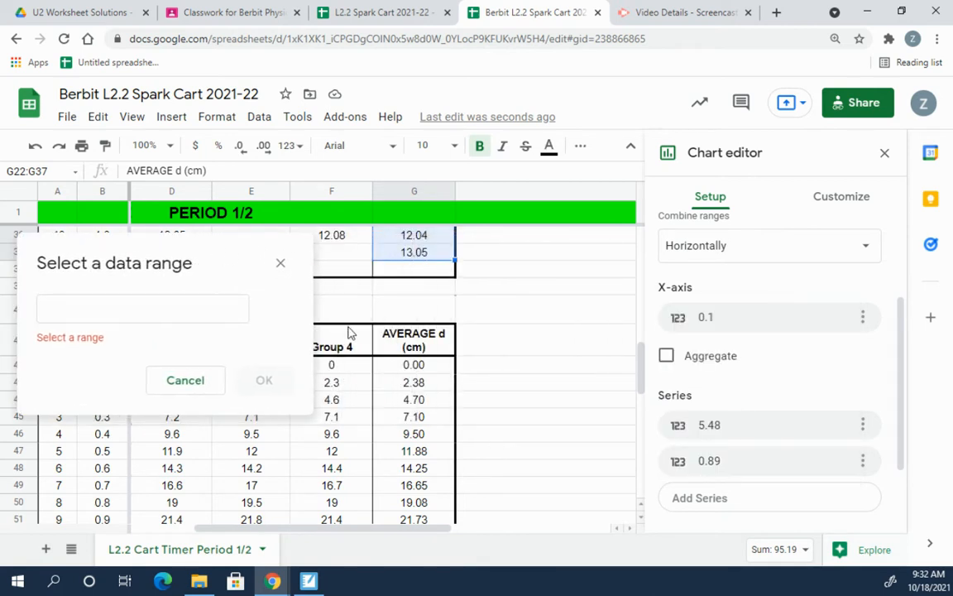
left_click(420, 348)
left_click_drag(420, 351, 421, 425)
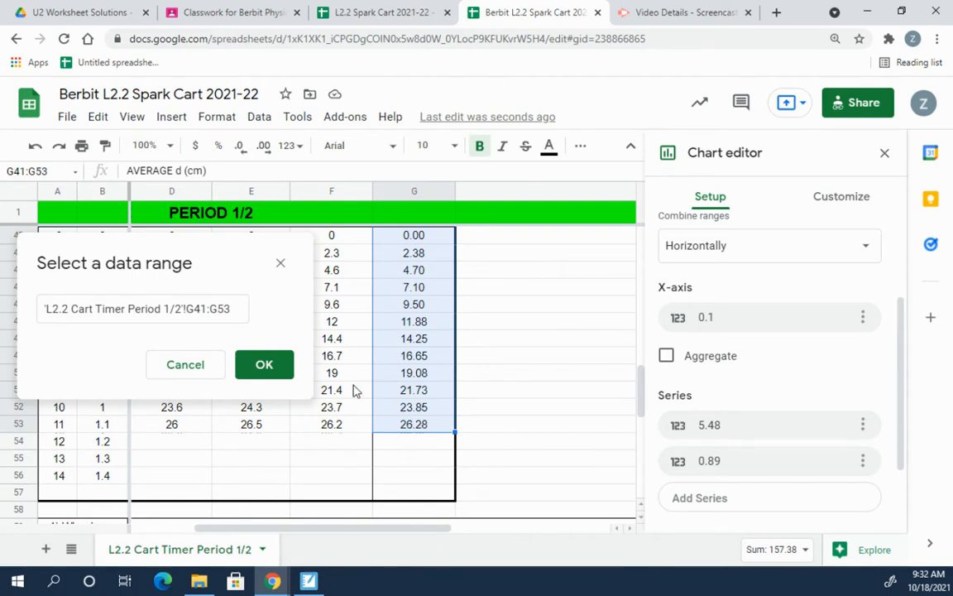
left_click(265, 367)
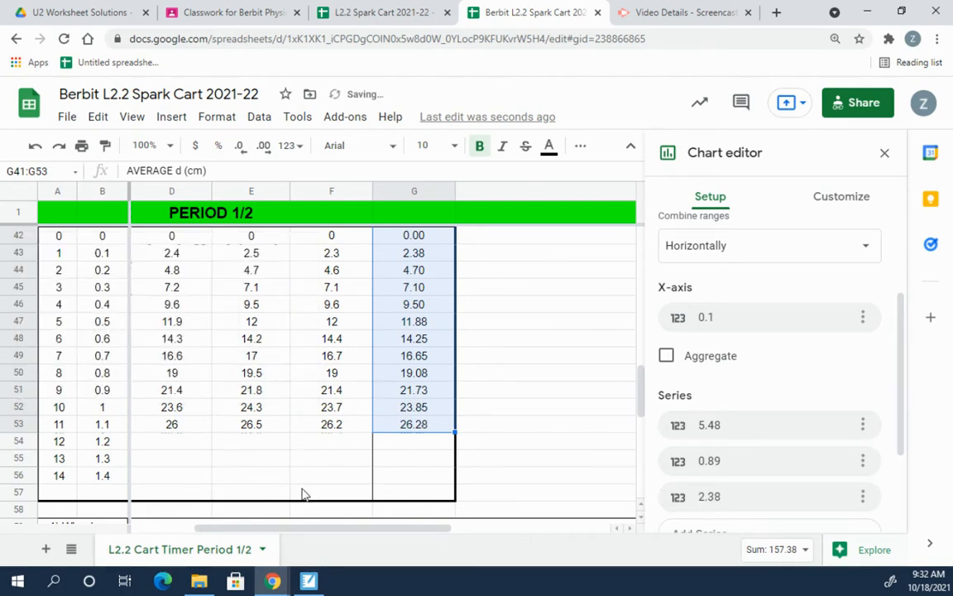
left_click_drag(330, 532, 447, 526)
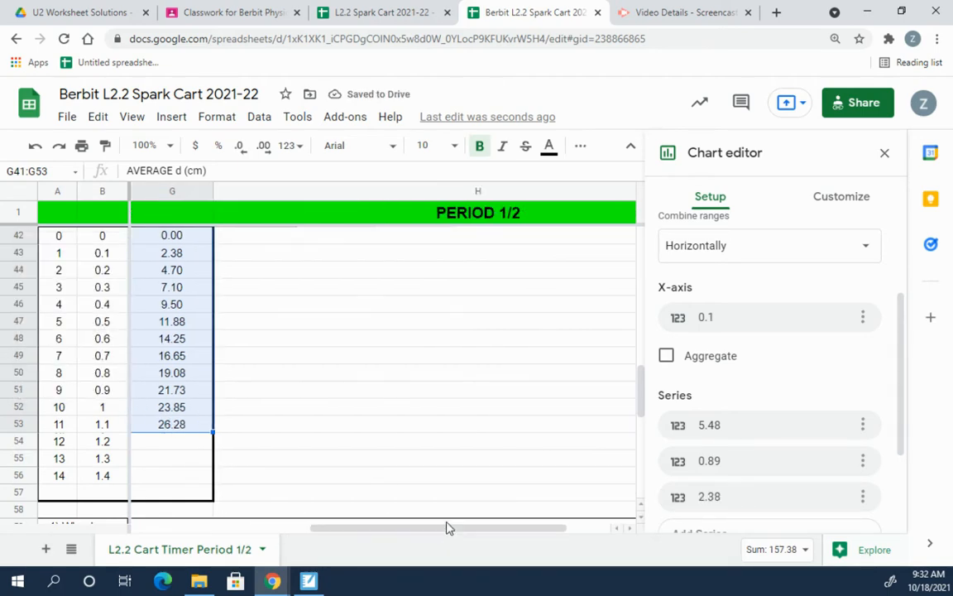
scroll(443, 403, "up", 5)
scroll(443, 403, "up", 6)
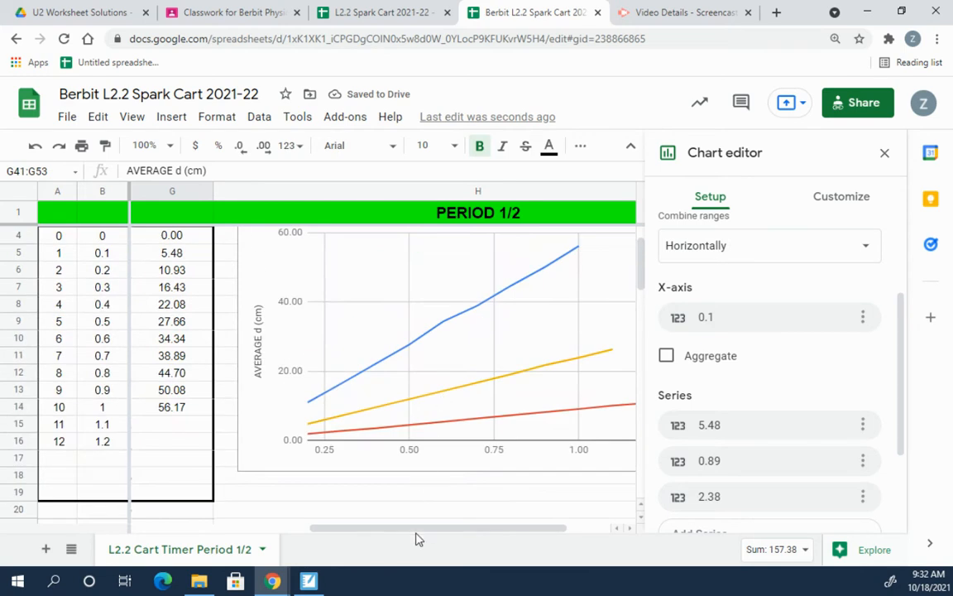
Step: Close the Chart editor, then reopen it by double-clicking the chart
left_click_drag(428, 533, 488, 525)
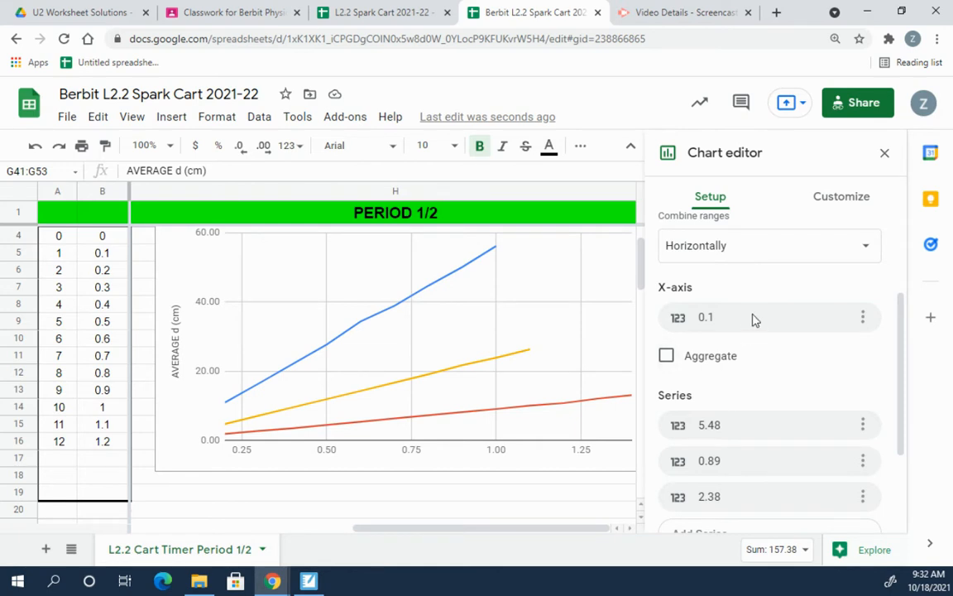
scroll(752, 319, "up", 3)
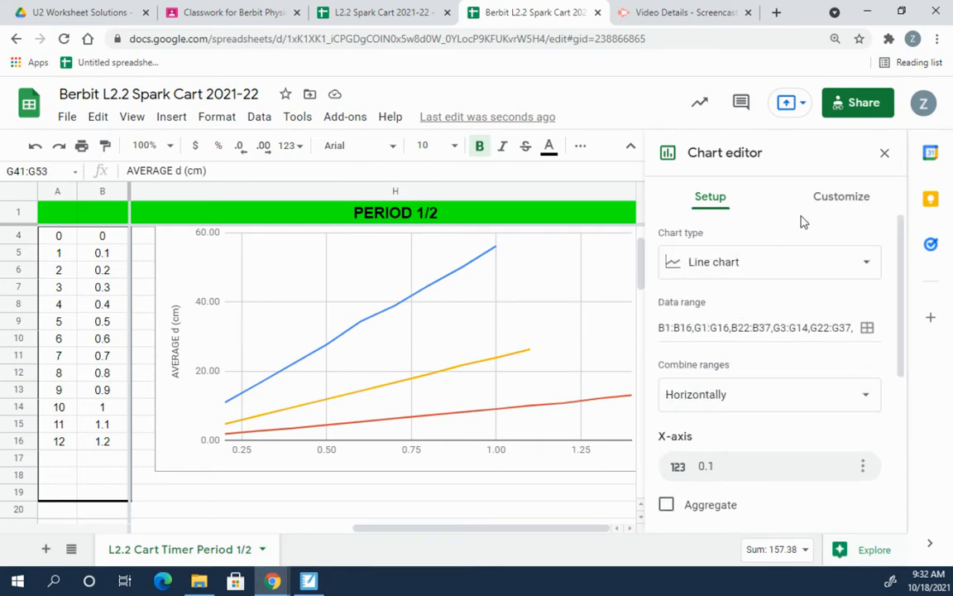
left_click(885, 156)
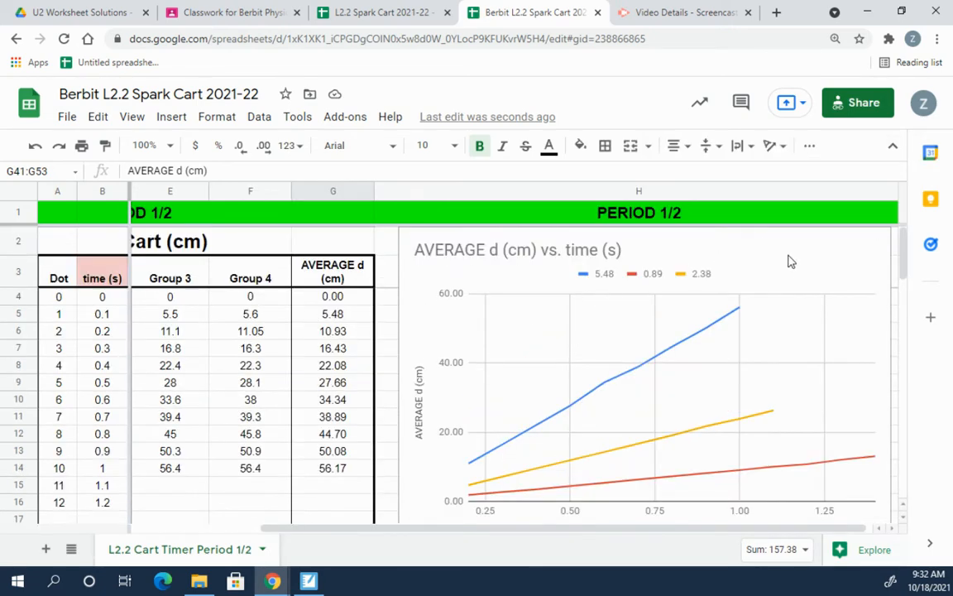
double_click(793, 279)
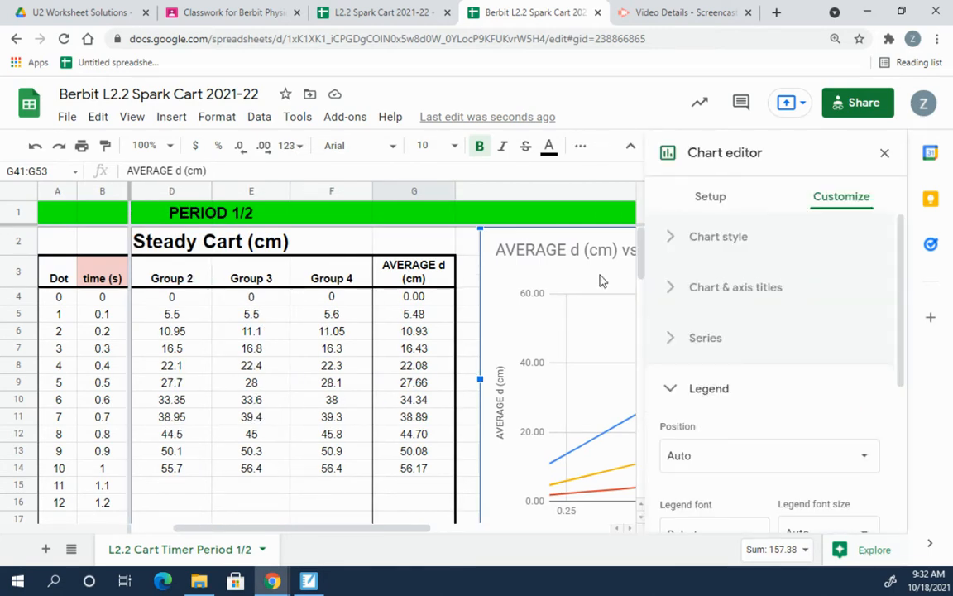
Step: Drag the chart left until its left edge aligns with column C, then collapse Legend
left_click_drag(601, 282, 577, 284)
left_click_drag(522, 284, 252, 272)
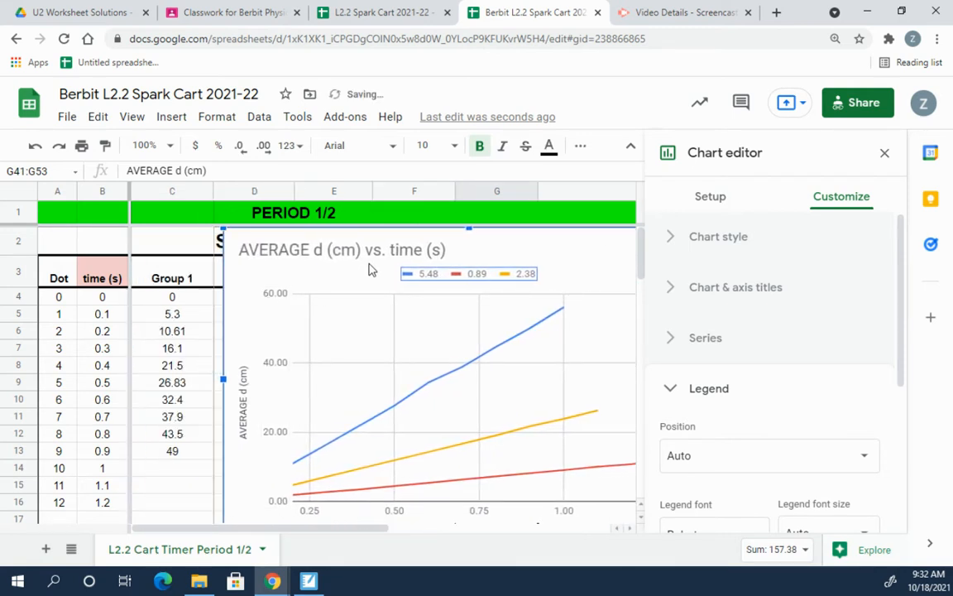
left_click_drag(352, 270, 259, 270)
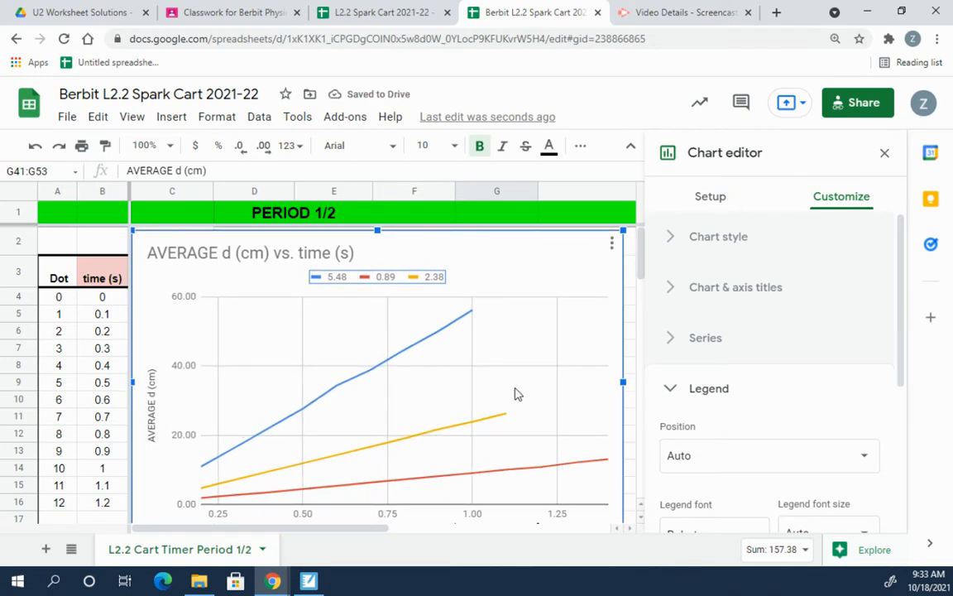
left_click(675, 392)
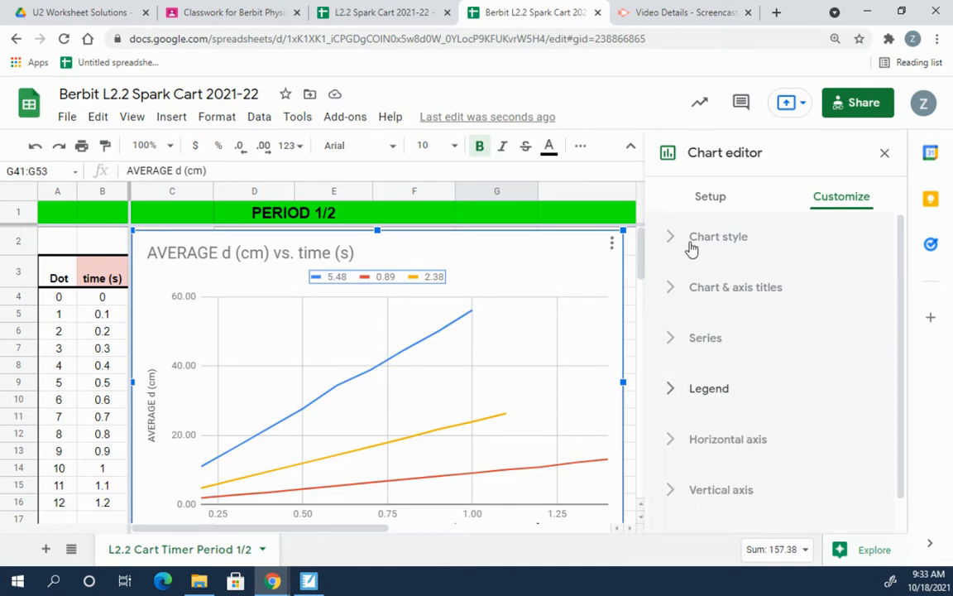
left_click(710, 198)
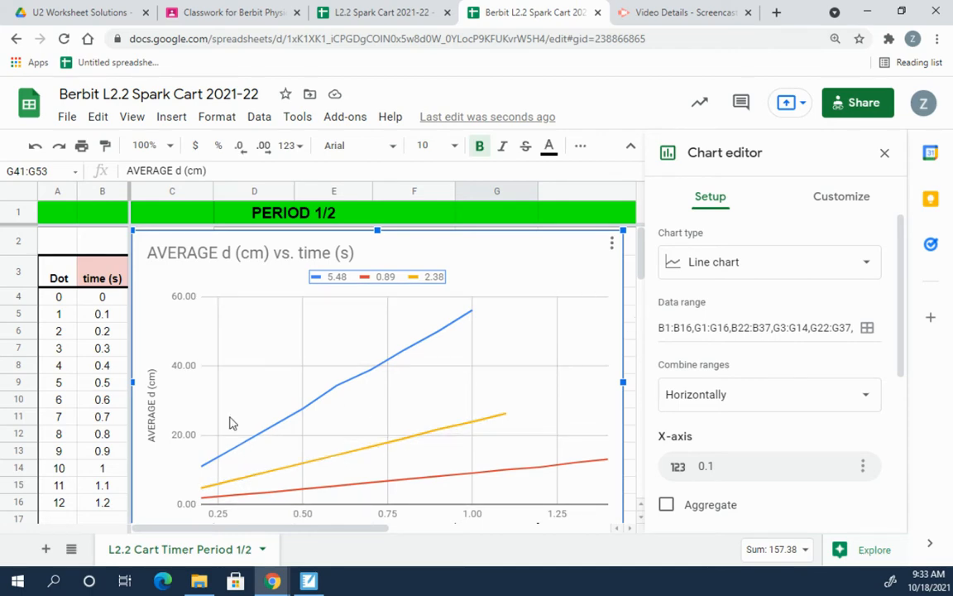
scroll(200, 447, "down", 6)
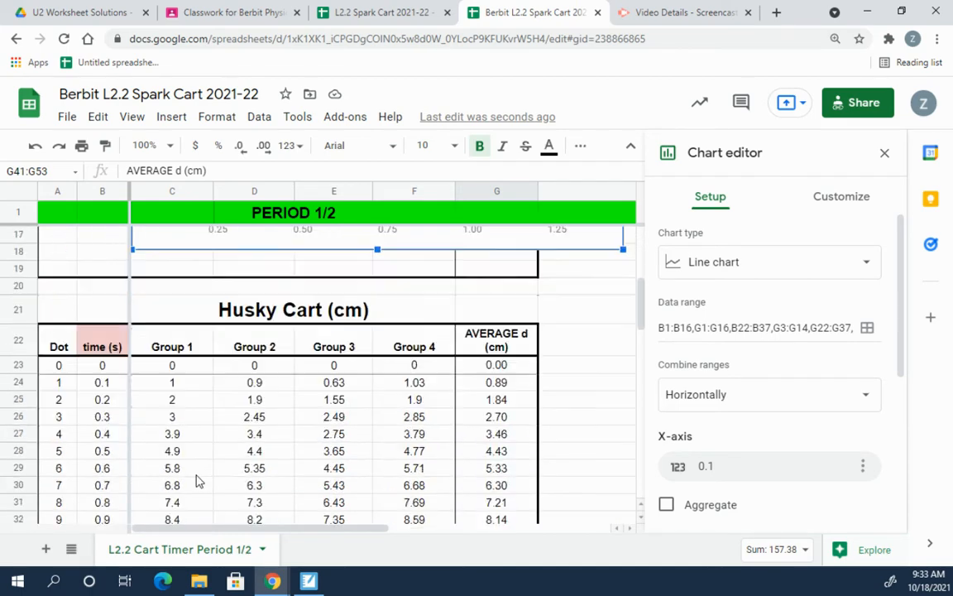
scroll(199, 481, "down", 5)
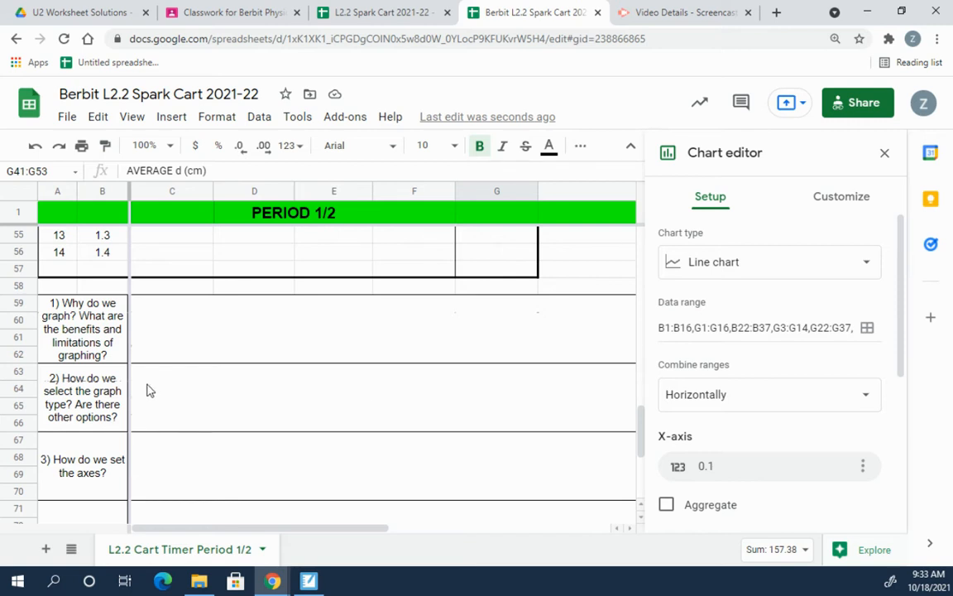
Step: Change the chart type from a line chart to a Scatter chart
left_click(765, 268)
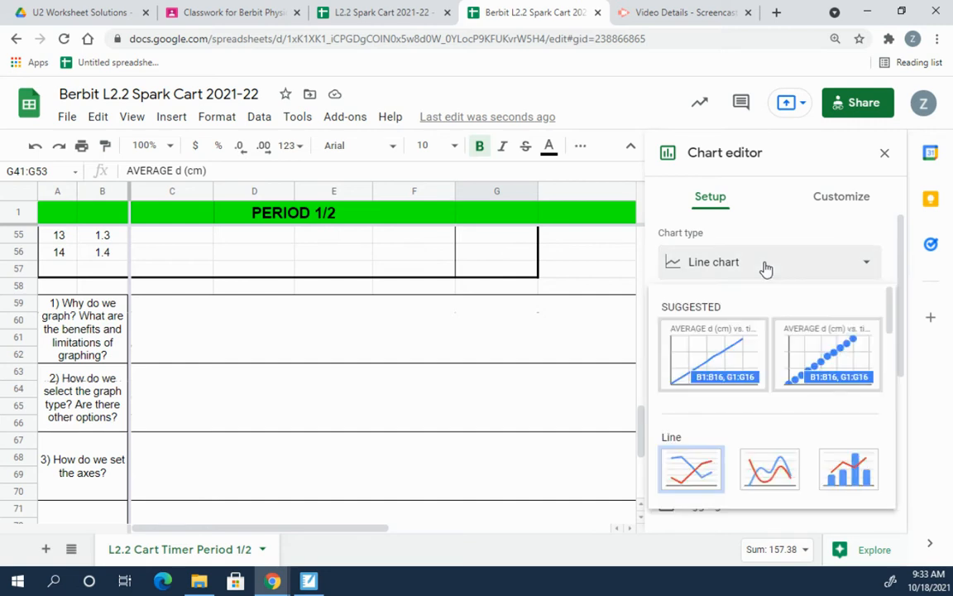
scroll(753, 395, "down", 5)
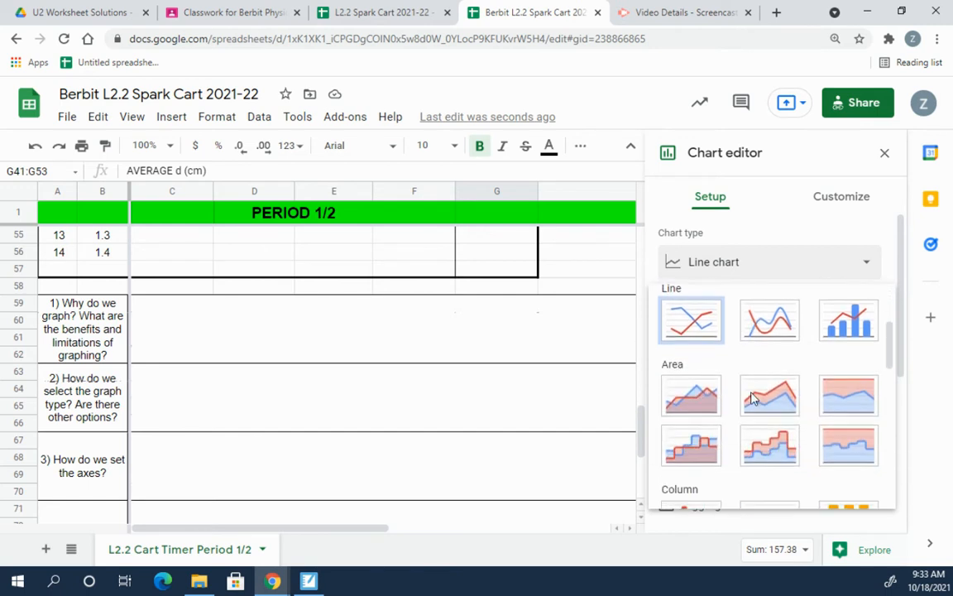
scroll(753, 398, "down", 1)
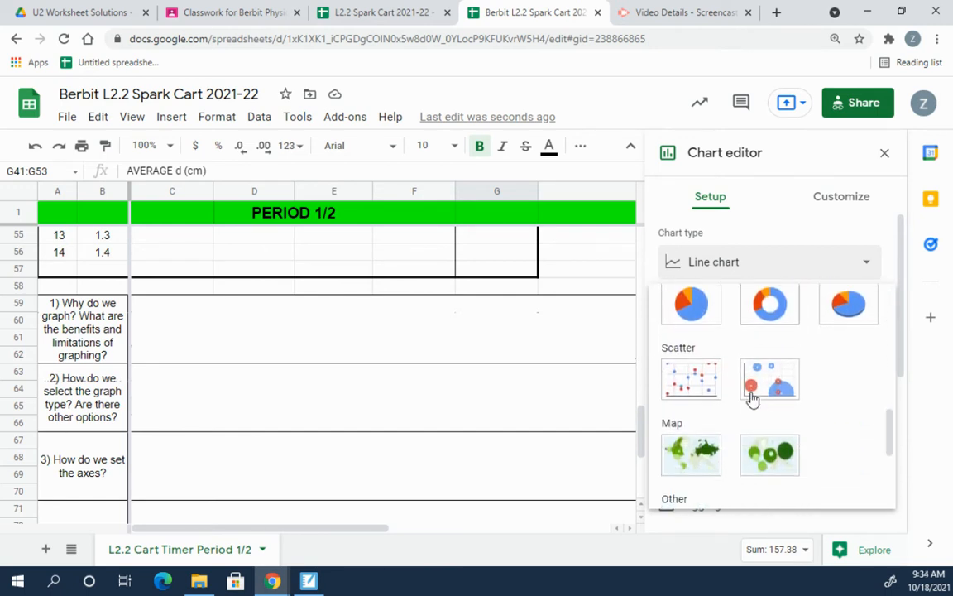
left_click(701, 379)
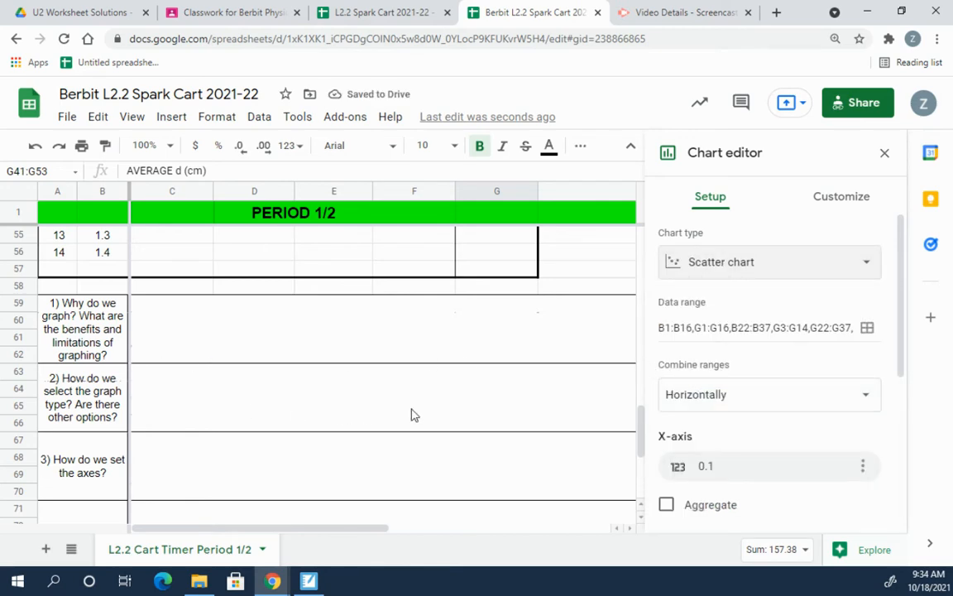
scroll(471, 412, "up", 7)
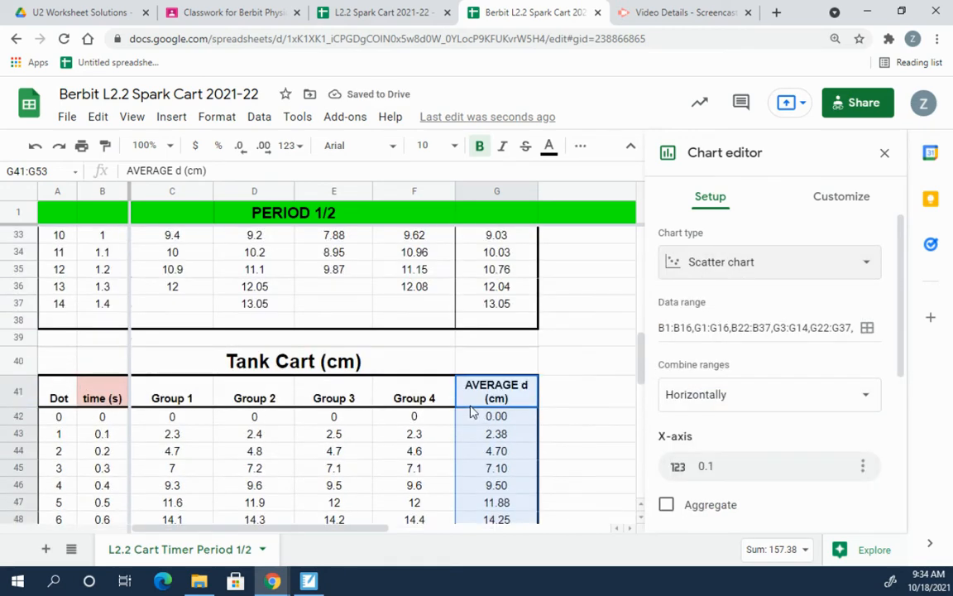
scroll(470, 411, "up", 10)
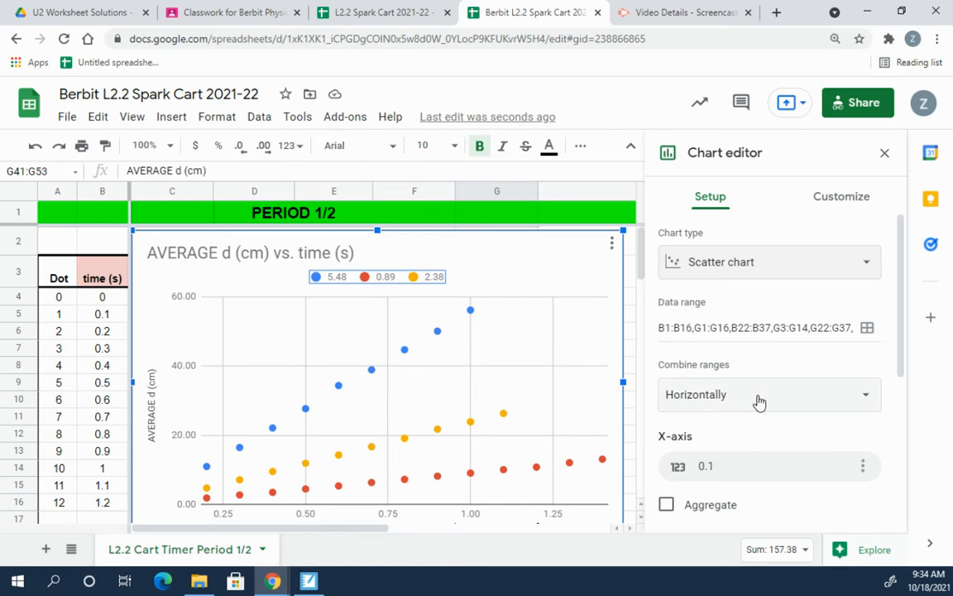
scroll(759, 402, "down", 5)
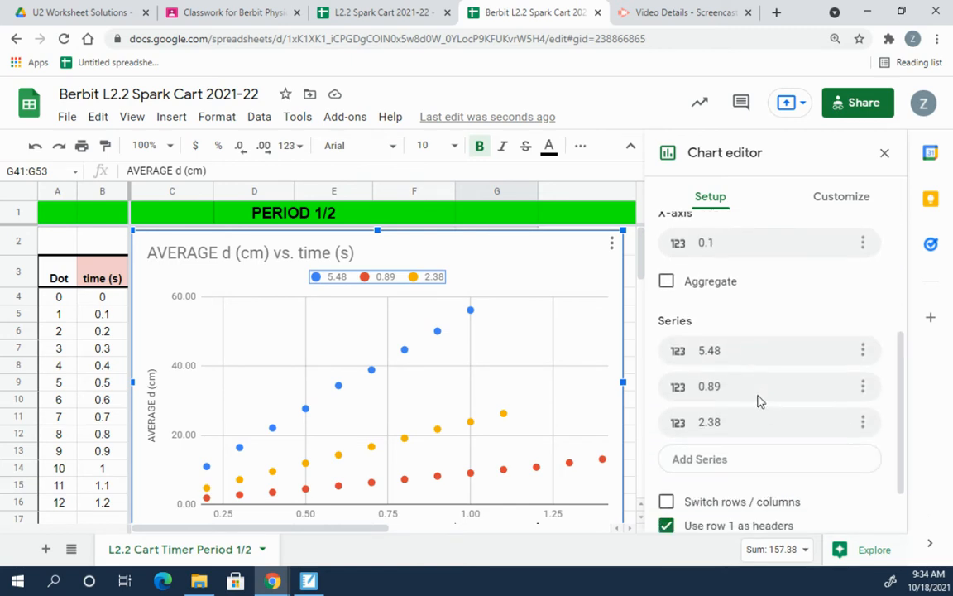
scroll(760, 402, "down", 2)
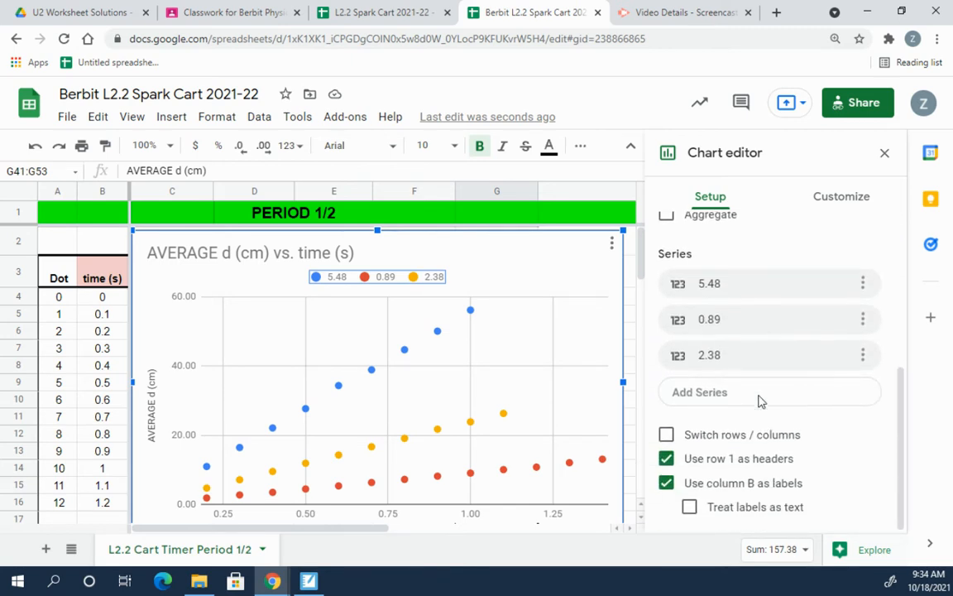
scroll(760, 400, "up", 7)
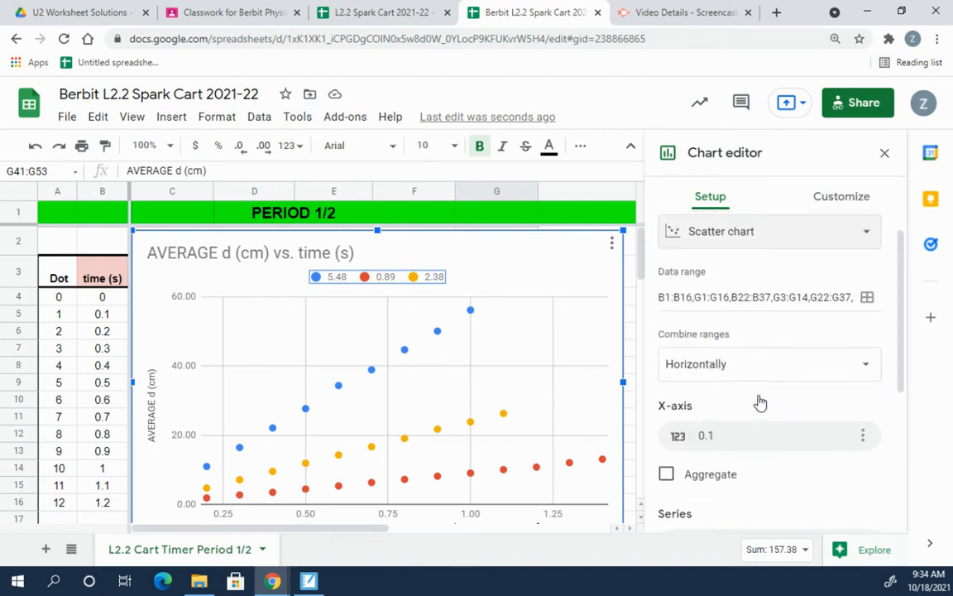
Step: Under Customize > Series, change the point shape to X mark
left_click(838, 203)
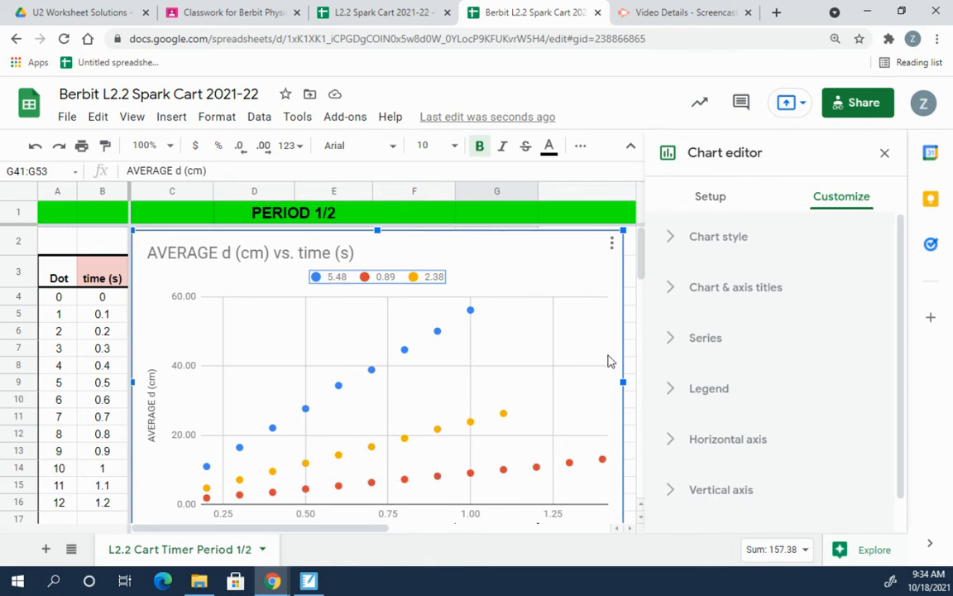
left_click(673, 339)
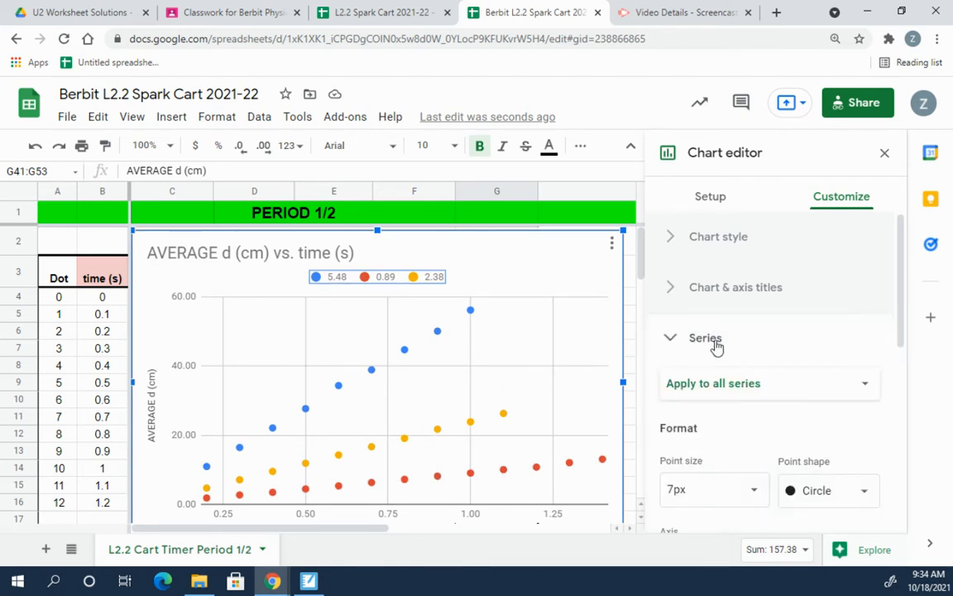
scroll(787, 358, "down", 1)
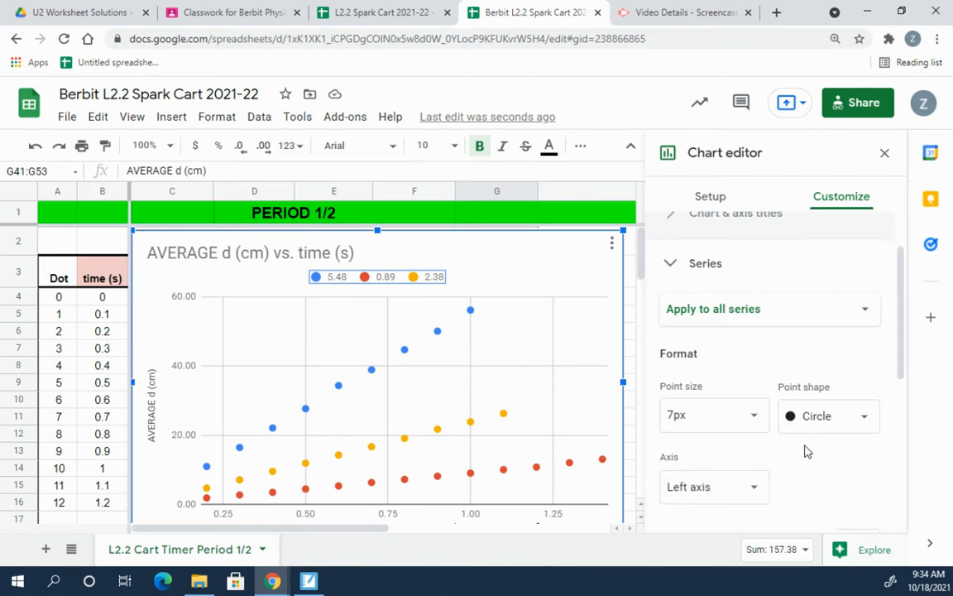
scroll(786, 448, "down", 1)
scroll(784, 447, "down", 1)
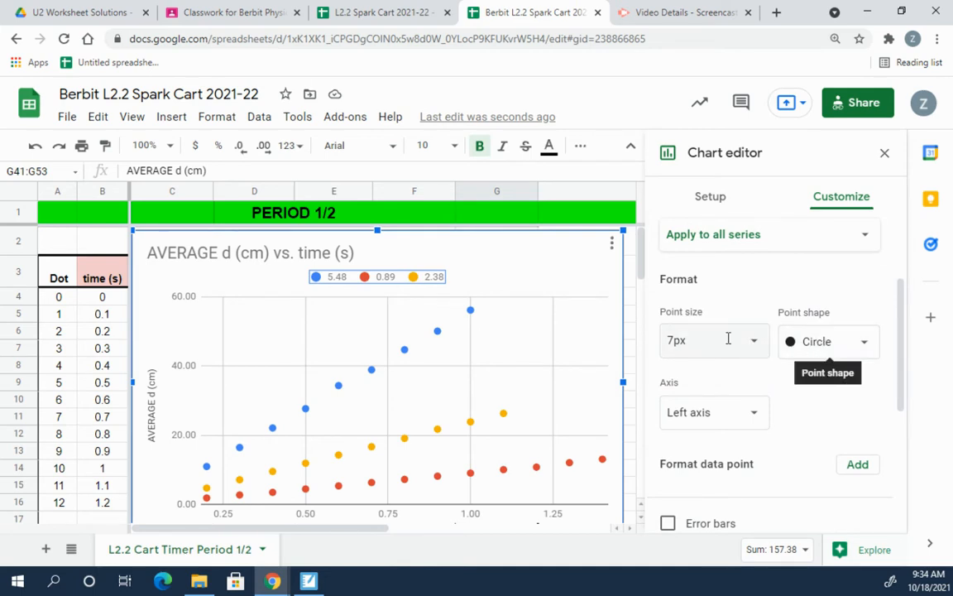
left_click(829, 344)
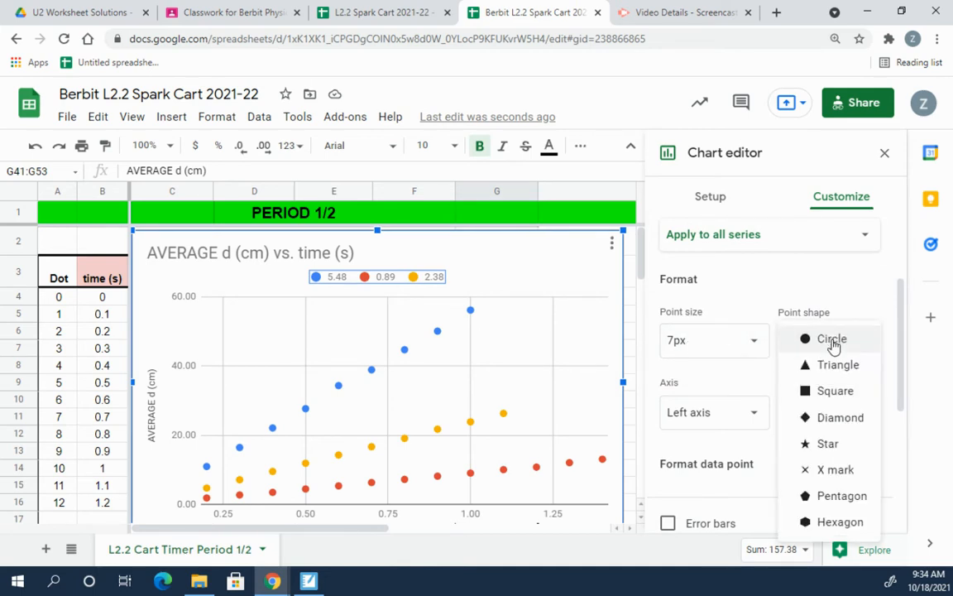
left_click(827, 470)
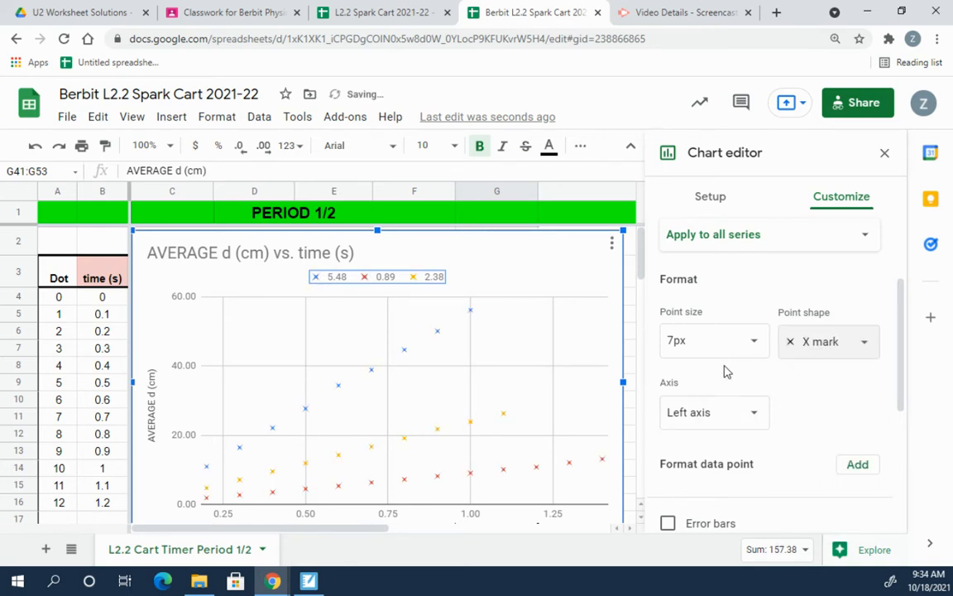
Step: Set the point size to 4px, typing the value into the size field
left_click(752, 344)
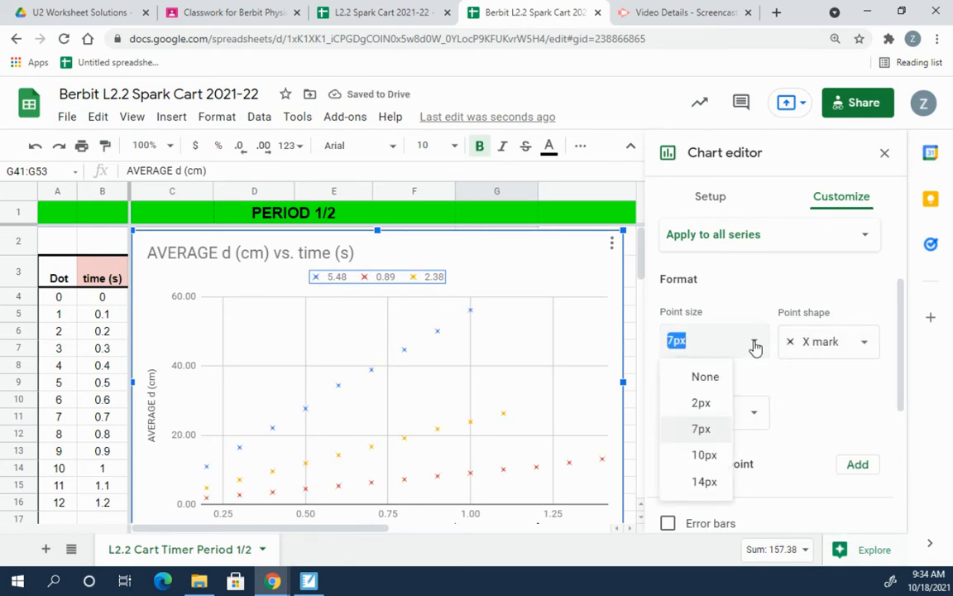
left_click(756, 346)
left_click(711, 337)
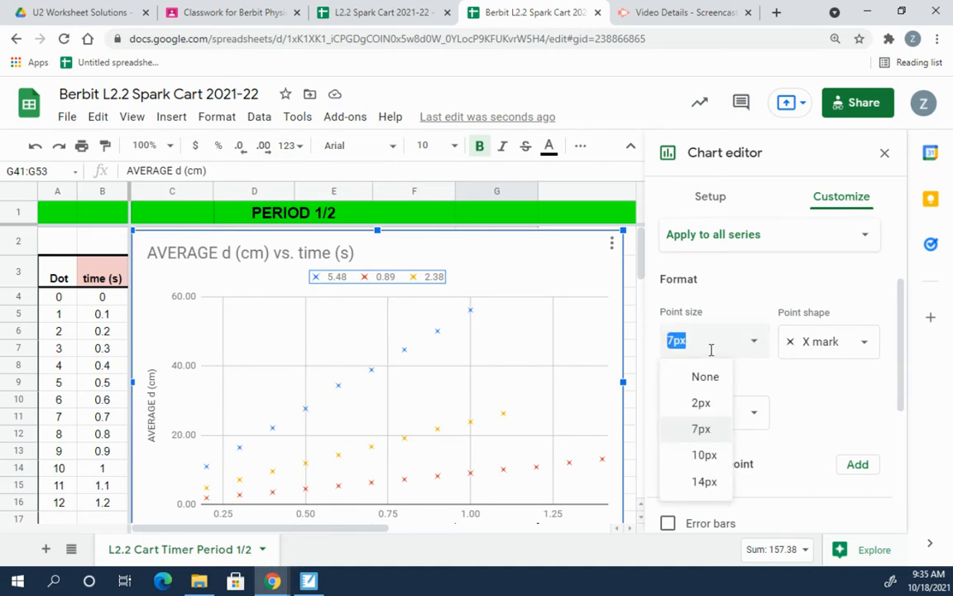
left_click(718, 403)
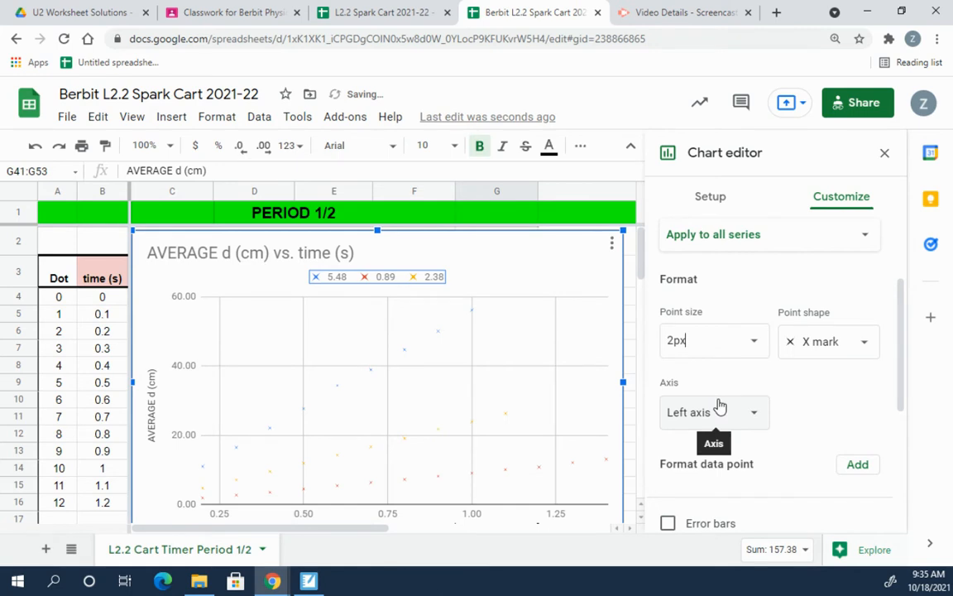
left_click(745, 337)
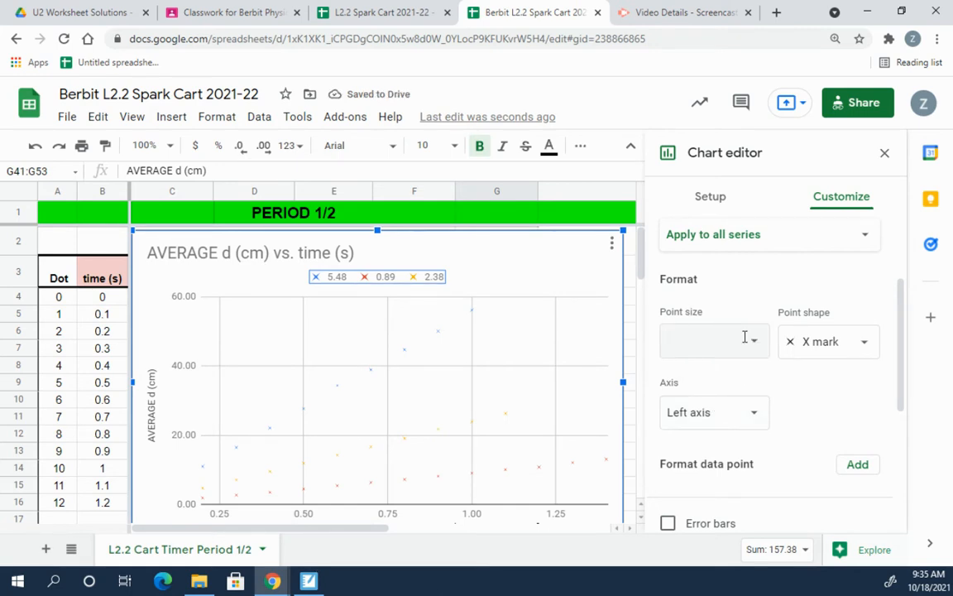
type("4")
key("Return")
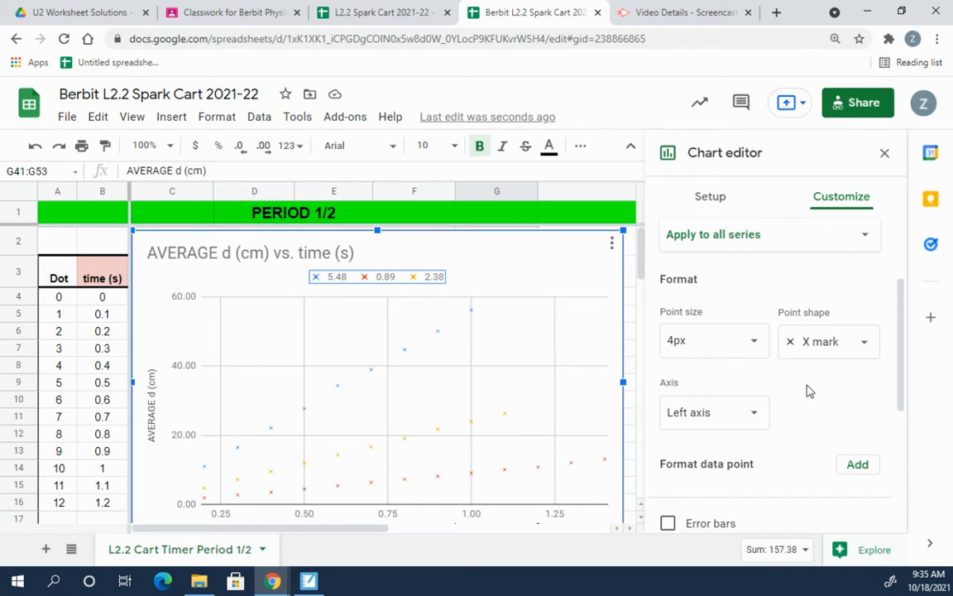
Step: Scroll back up the Series panel and select the 5.48 series in the series dropdown
scroll(809, 391, "down", 1)
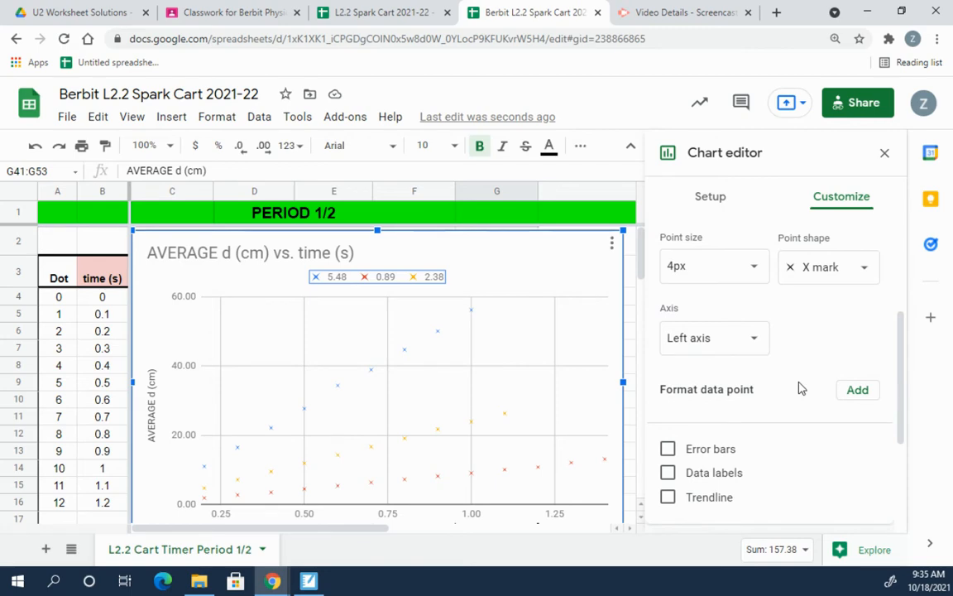
scroll(216, 412, "down", 10)
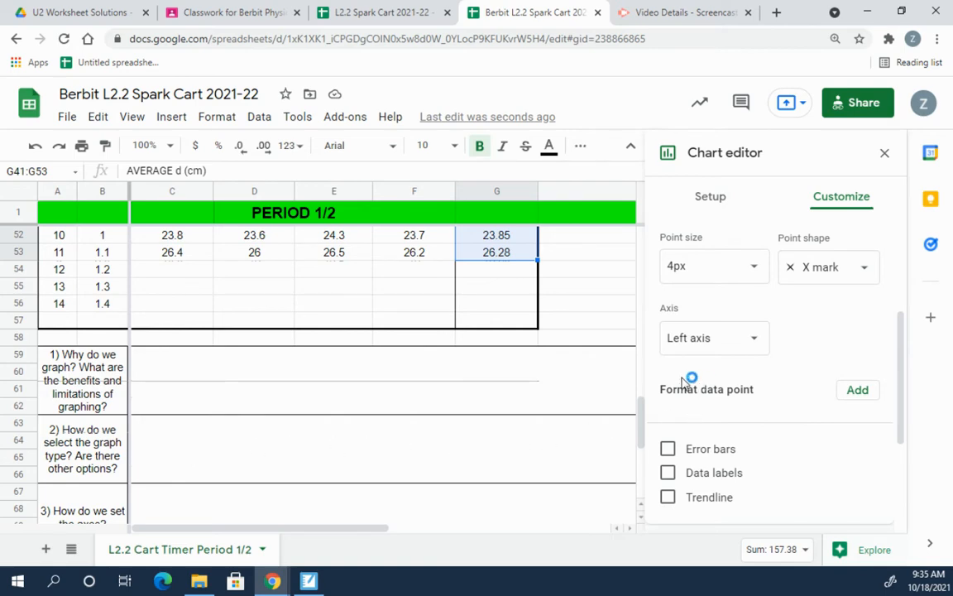
scroll(509, 397, "up", 4)
scroll(509, 397, "up", 6)
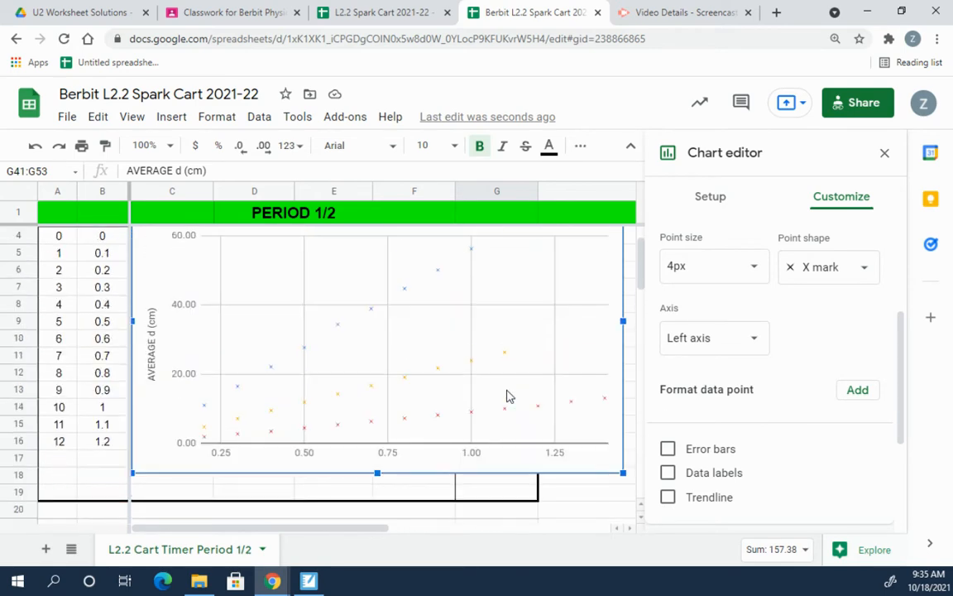
scroll(507, 397, "up", 1)
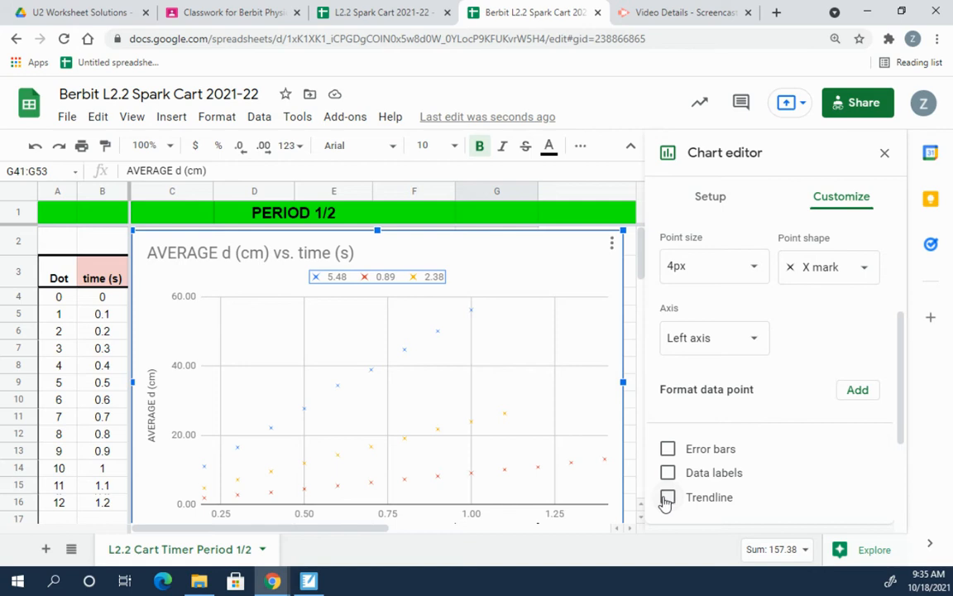
scroll(738, 439, "up", 2)
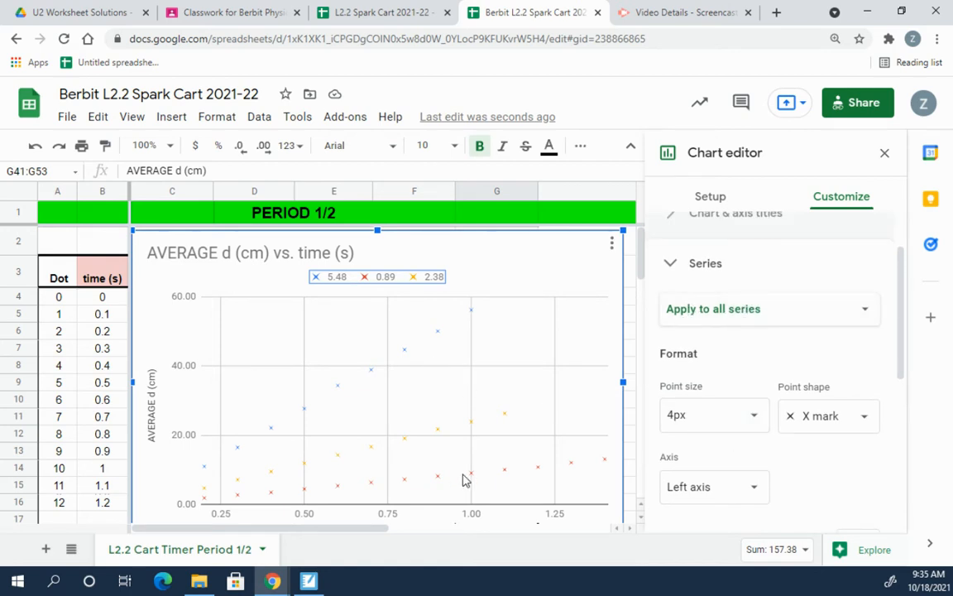
left_click(829, 316)
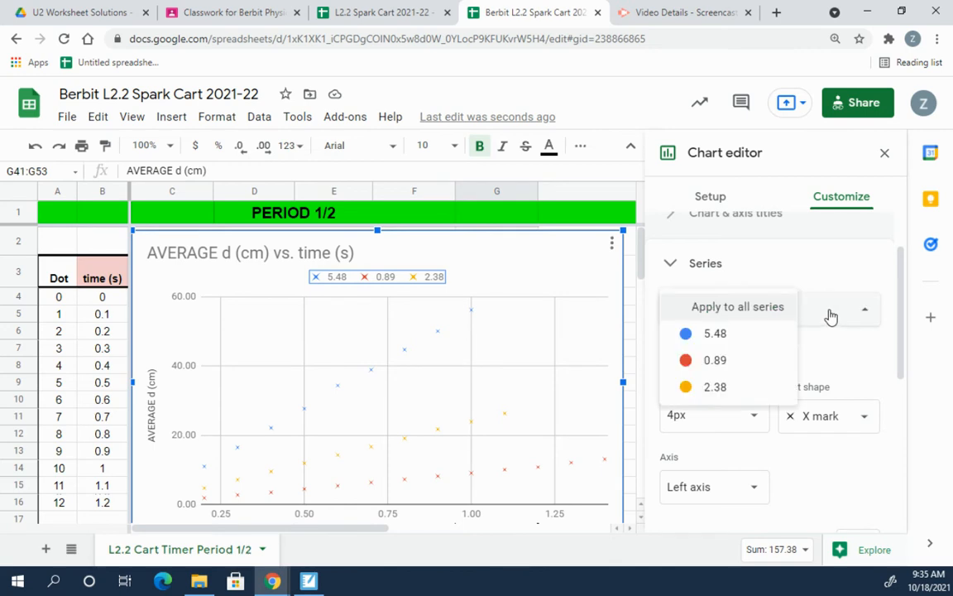
left_click(734, 337)
Step: Cycle through the 0.89 and 2.38 series, then choose Apply to all series
left_click(755, 310)
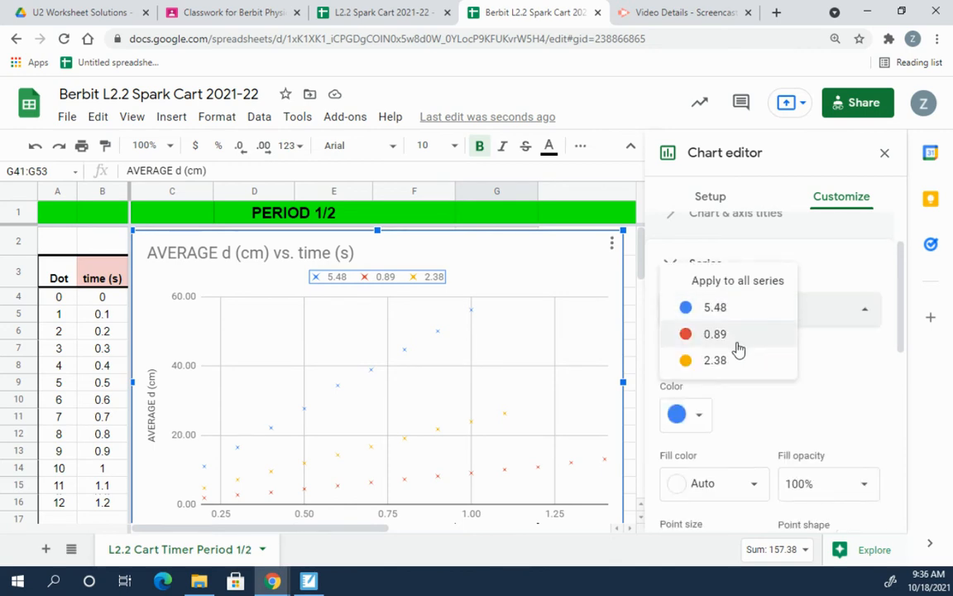
left_click(736, 341)
left_click(755, 311)
left_click(743, 334)
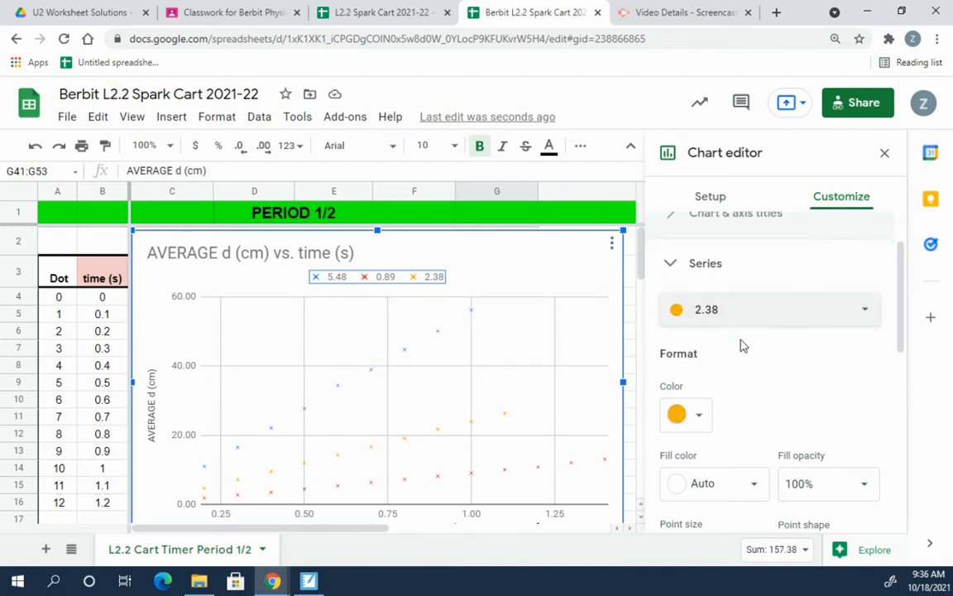
left_click(746, 306)
left_click(760, 231)
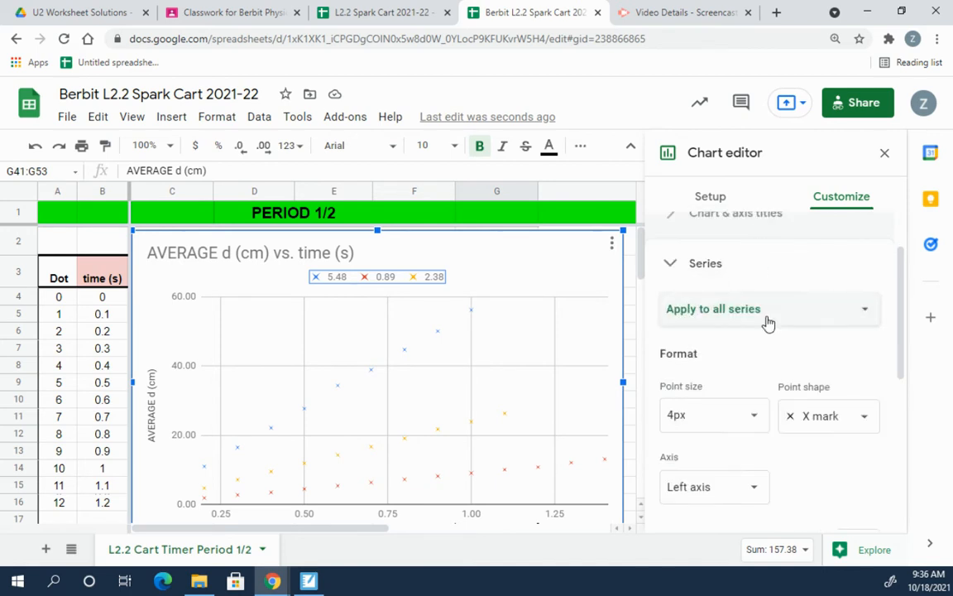
scroll(758, 358, "down", 2)
scroll(755, 359, "down", 1)
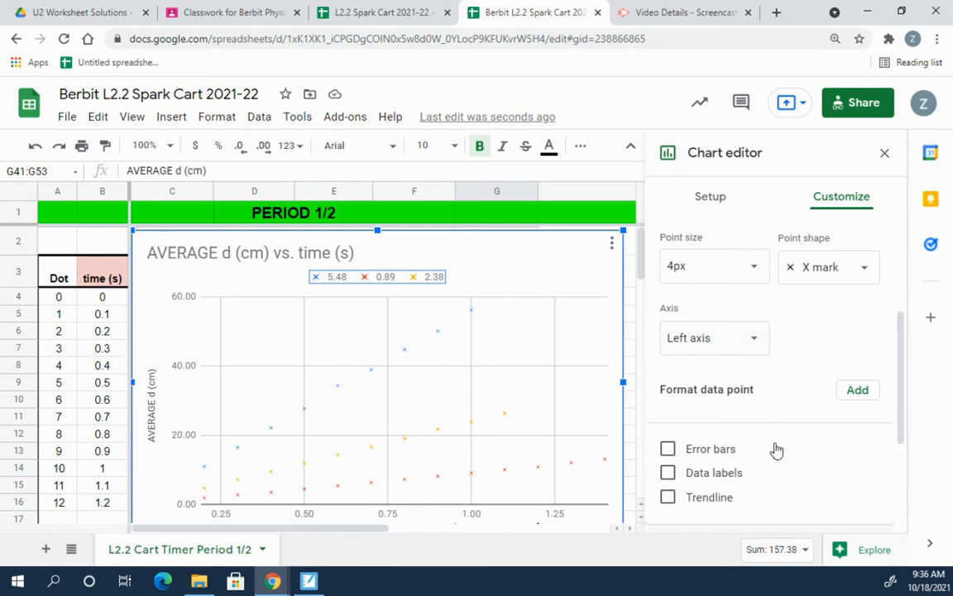
scroll(776, 451, "down", 1)
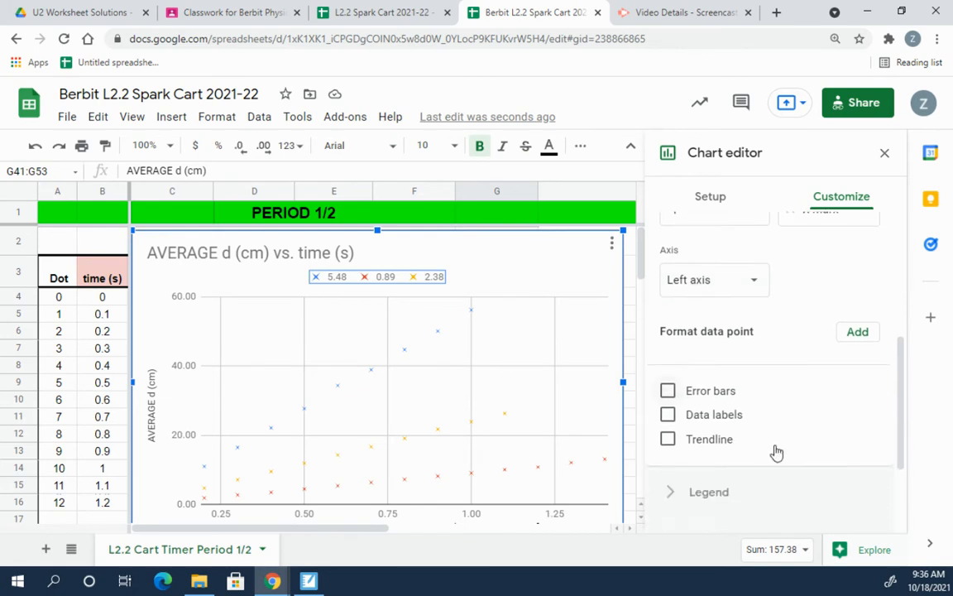
Step: Tick Trendline so linear trendlines run through all three cart series
left_click(668, 422)
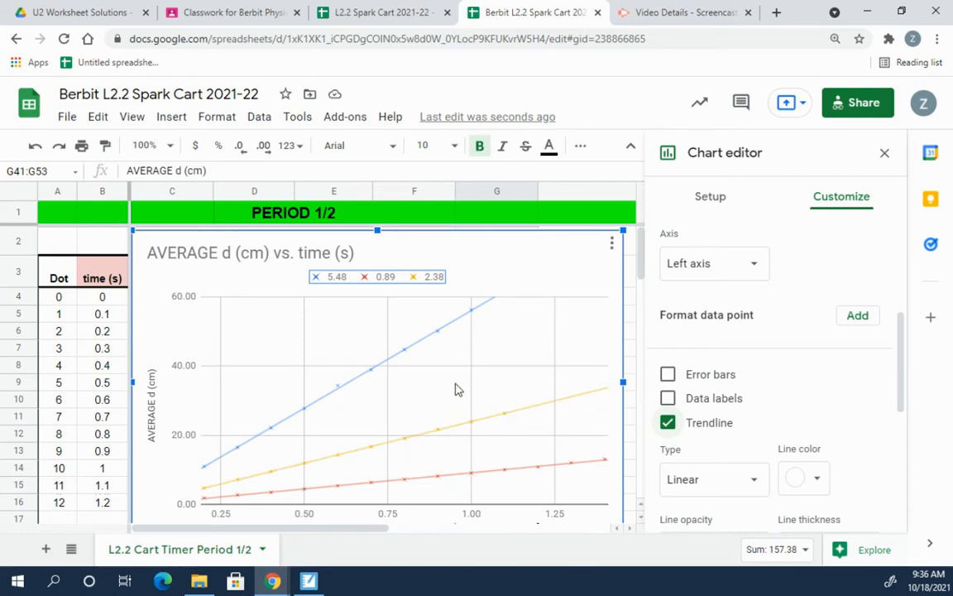
scroll(454, 389, "down", 3)
scroll(455, 389, "up", 3)
scroll(732, 364, "down", 1)
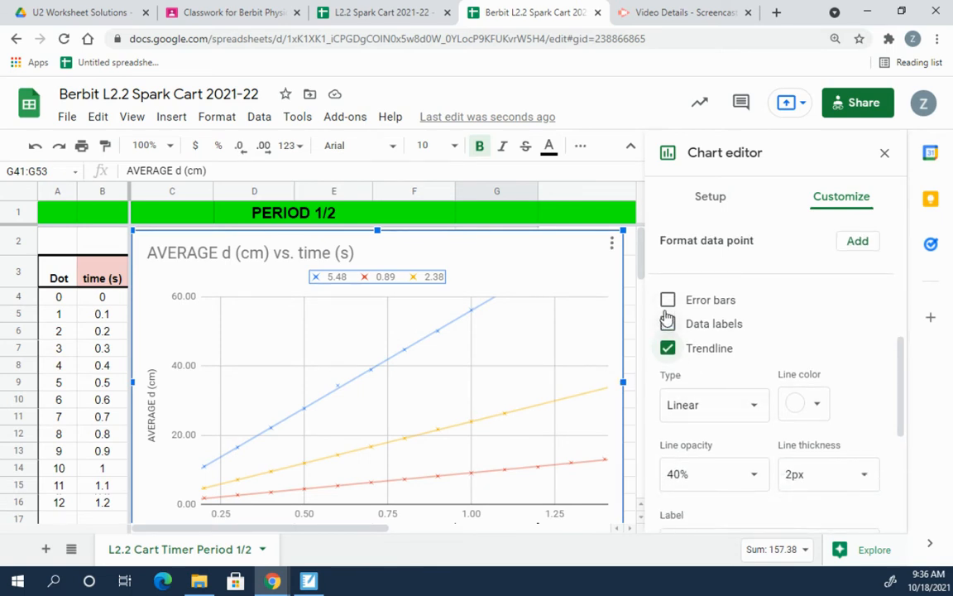
scroll(788, 344, "down", 2)
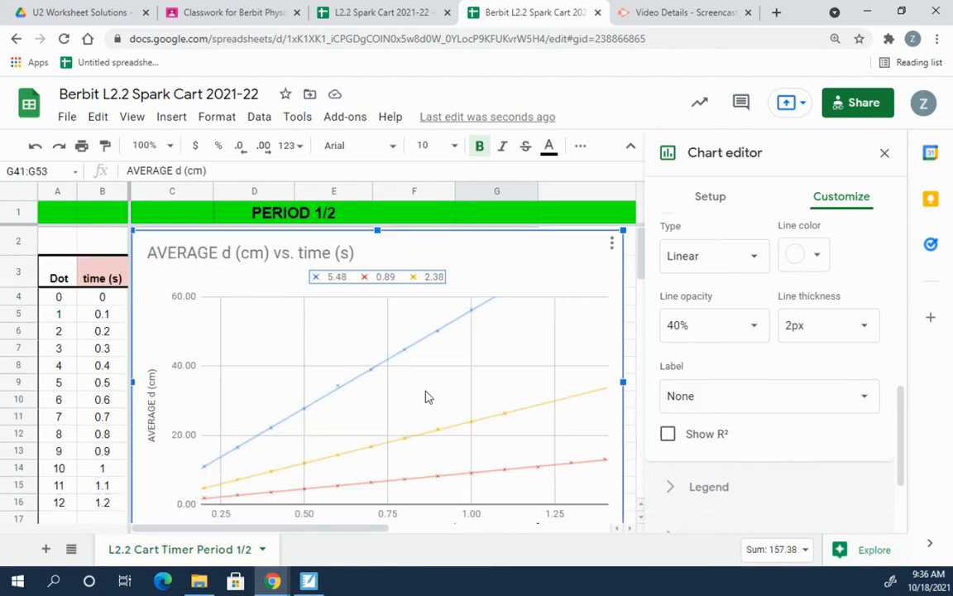
Step: Set the trendline Label to Use Equation so the legend lists each cart's equation
left_click(759, 398)
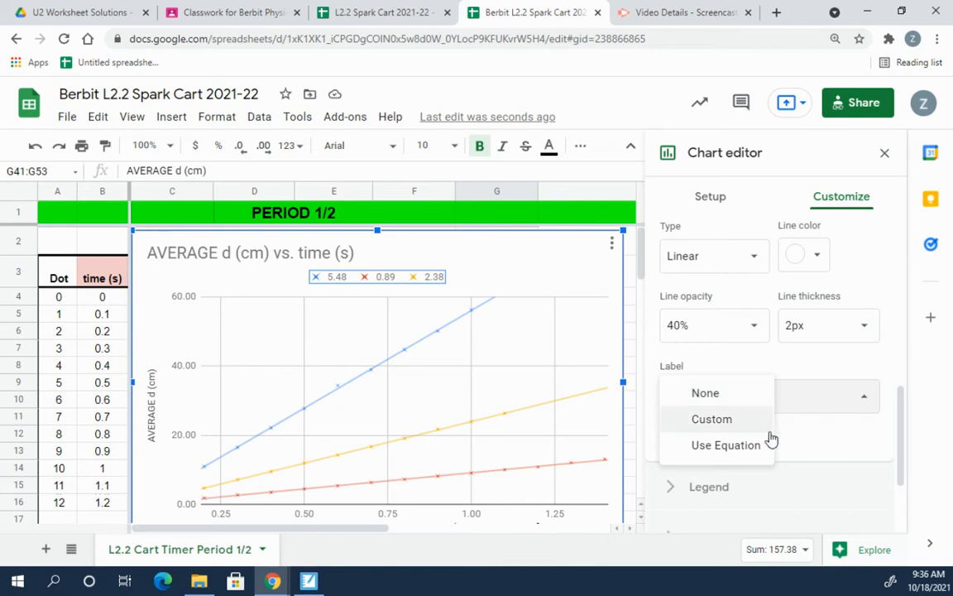
left_click(725, 445)
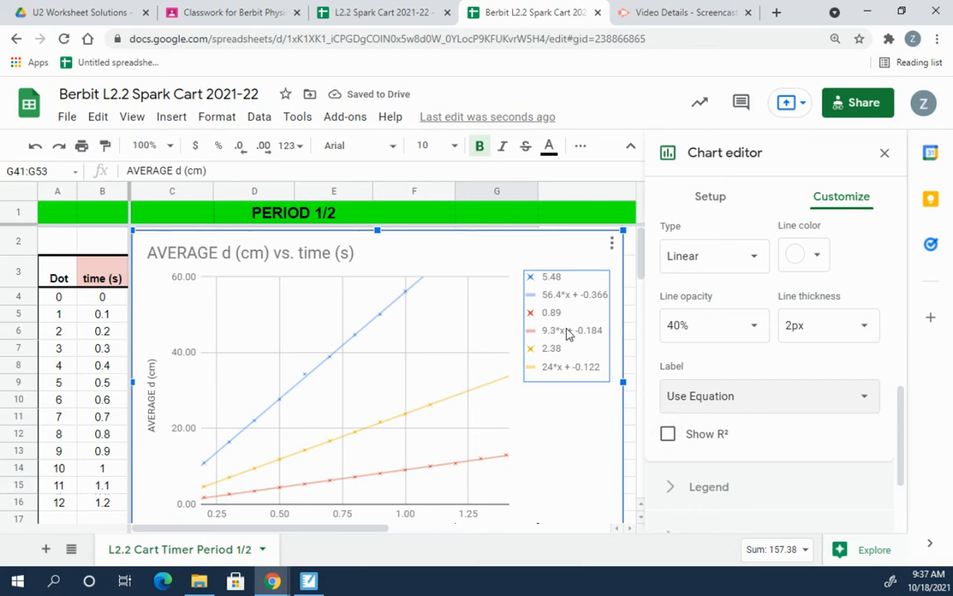
mouse_move(563, 333)
left_mouse_down()
mouse_move(556, 319)
mouse_move(566, 329)
left_mouse_up()
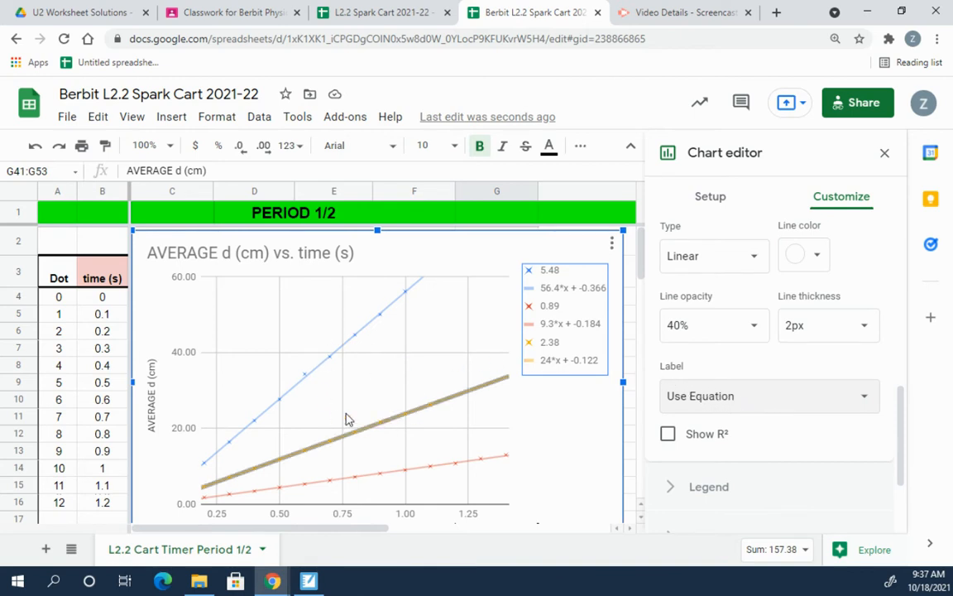
scroll(751, 450, "up", 1)
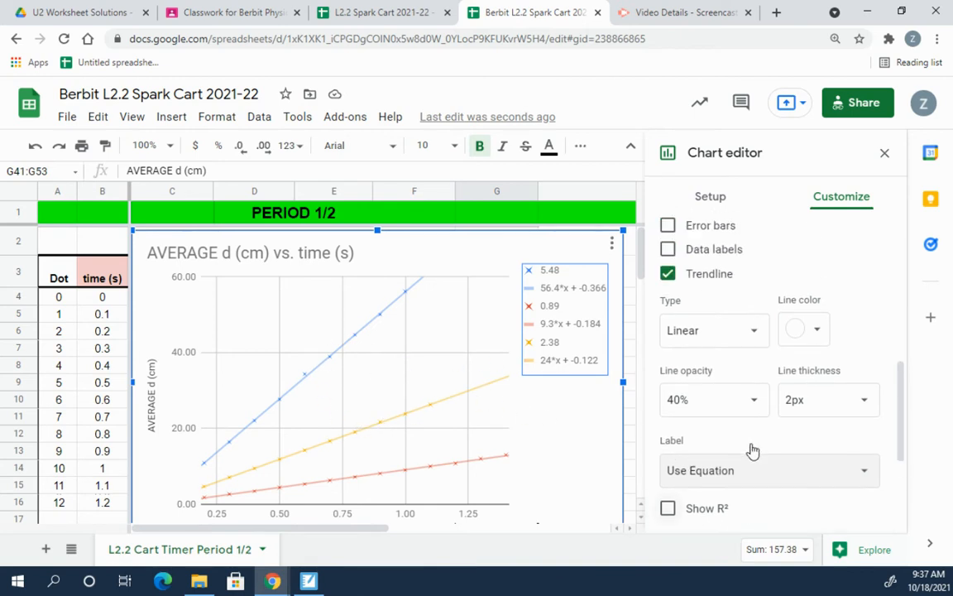
left_click(755, 475)
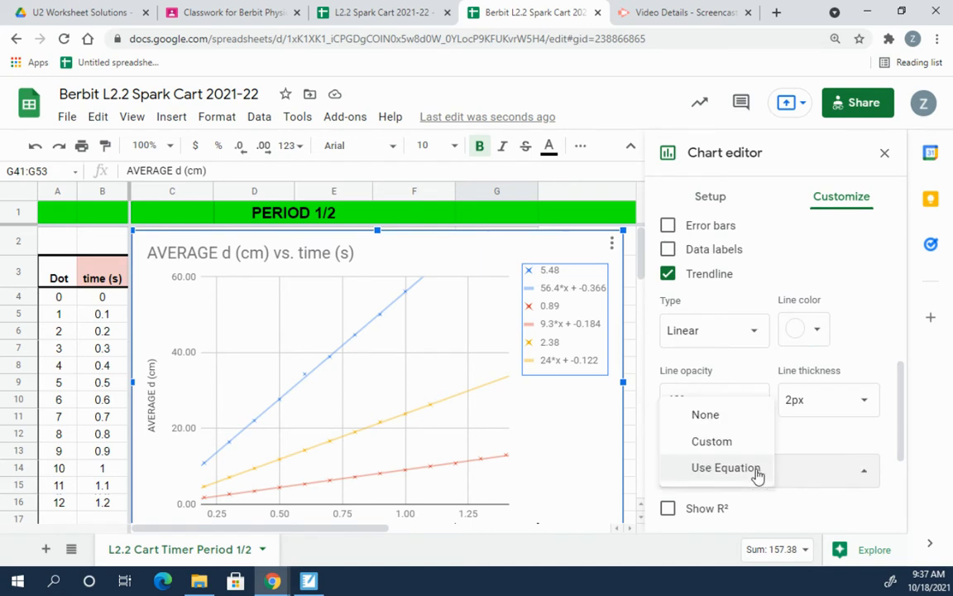
left_click(755, 470)
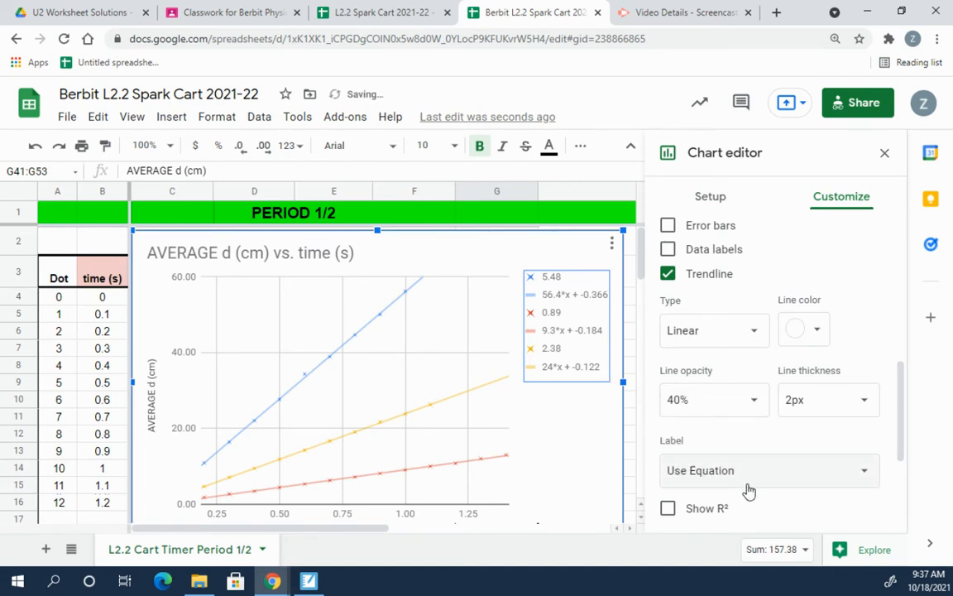
scroll(753, 493, "down", 2)
scroll(758, 492, "up", 1)
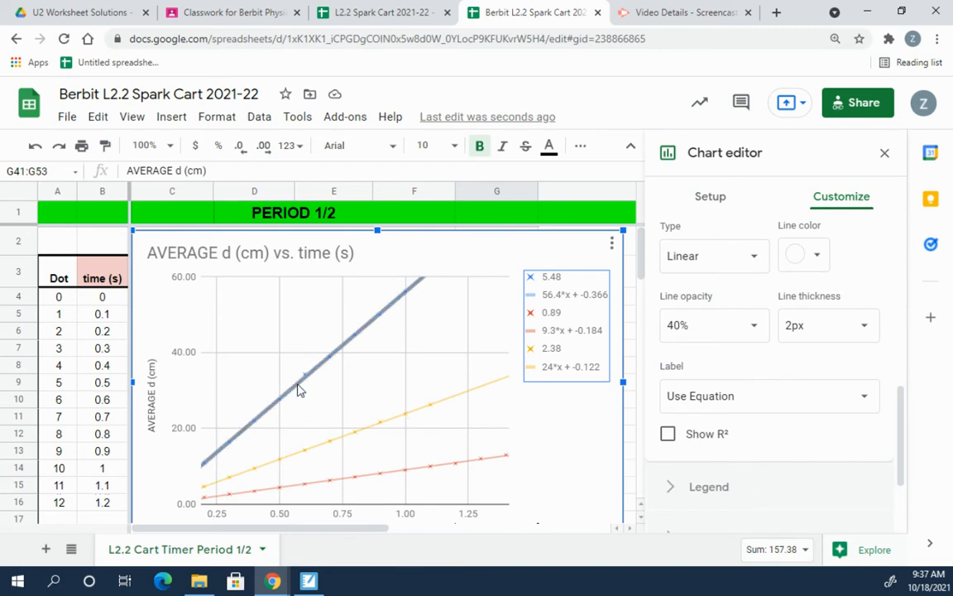
scroll(297, 389, "down", 1)
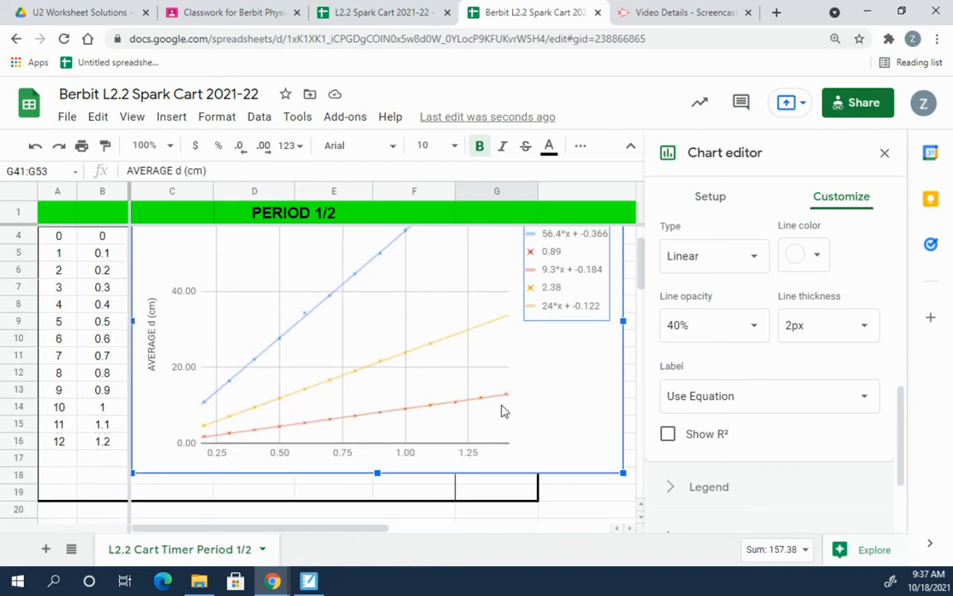
scroll(760, 361, "up", 5)
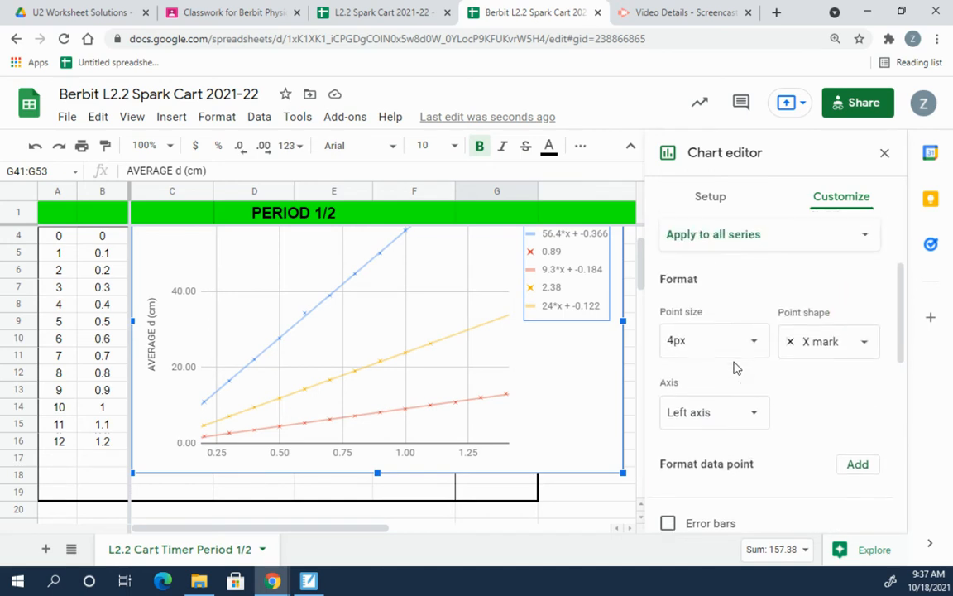
scroll(735, 368, "up", 2)
left_click(667, 339)
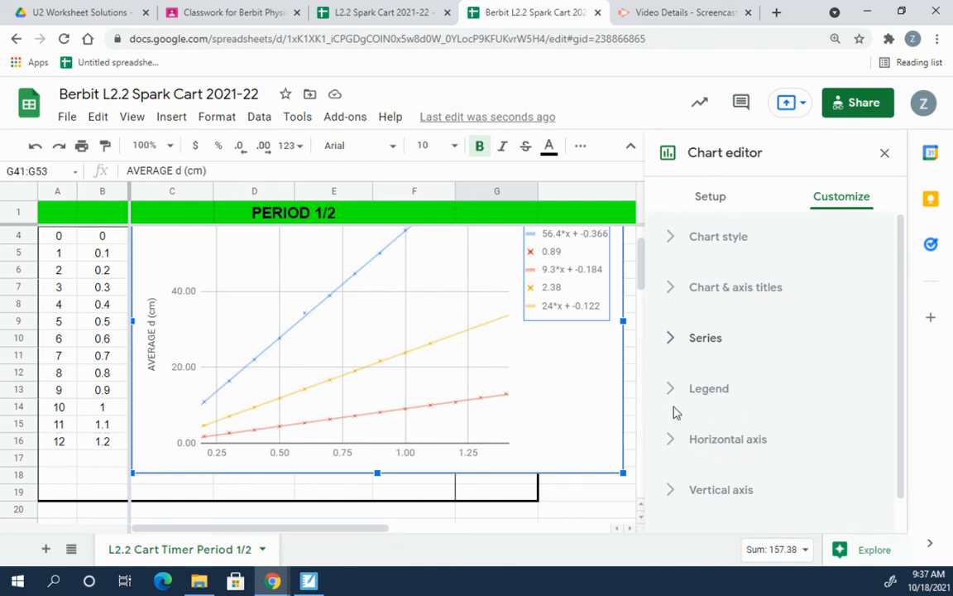
Step: Change AVERAGE to Average in the chart title, giving 'Average d (cm) vs. time (s)'
left_click(672, 291)
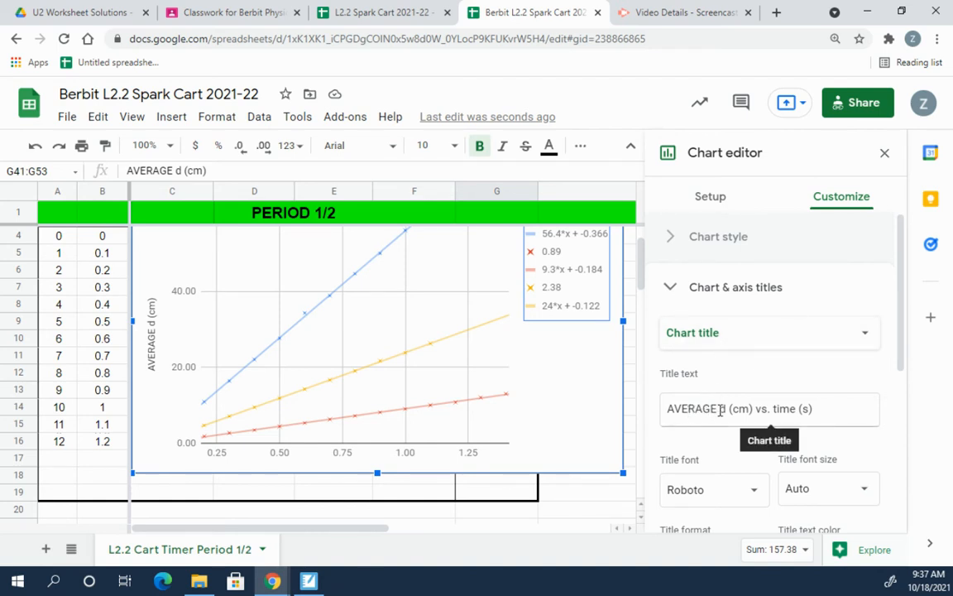
left_click_drag(715, 406, 677, 405)
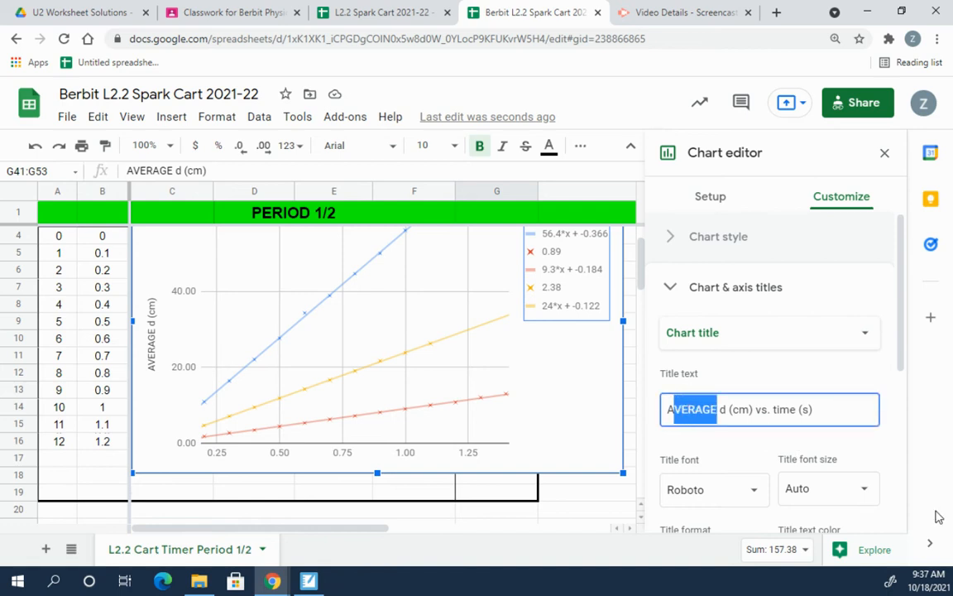
type("verage")
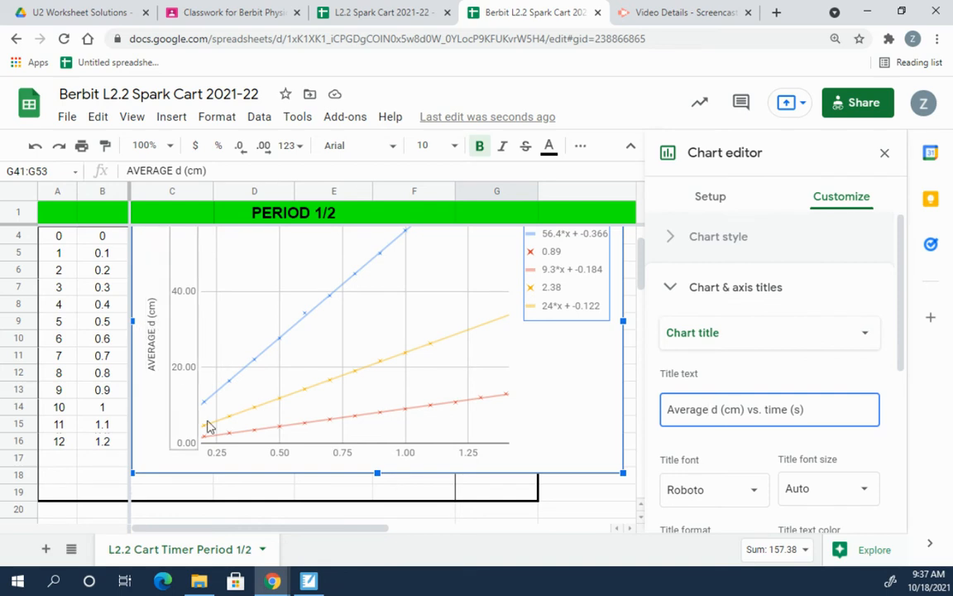
Step: Add the chart subtitle 'Steady Cart, Husky Cart, Tank Cart Hallway Race'
left_click(814, 335)
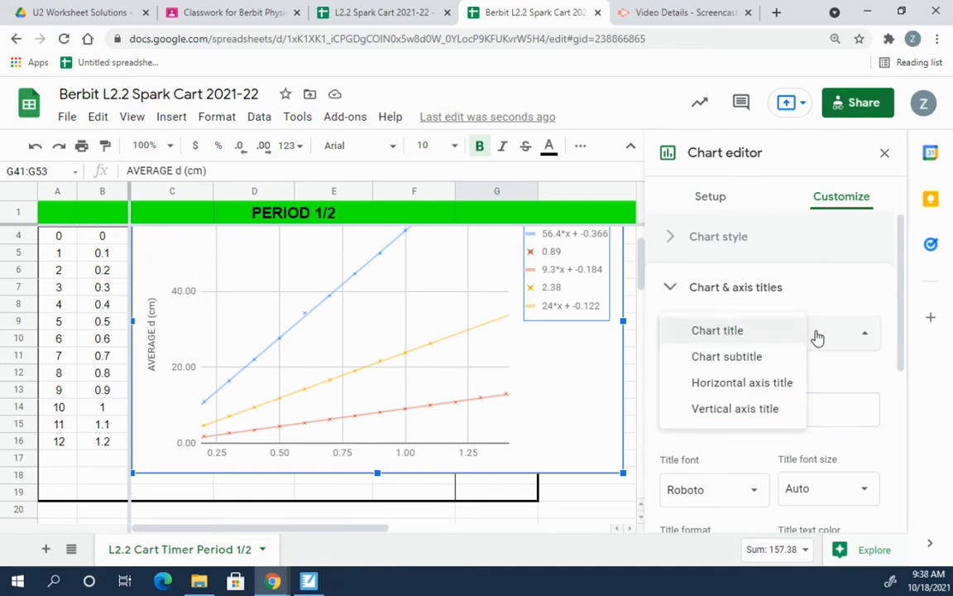
left_click(768, 358)
left_click(745, 404)
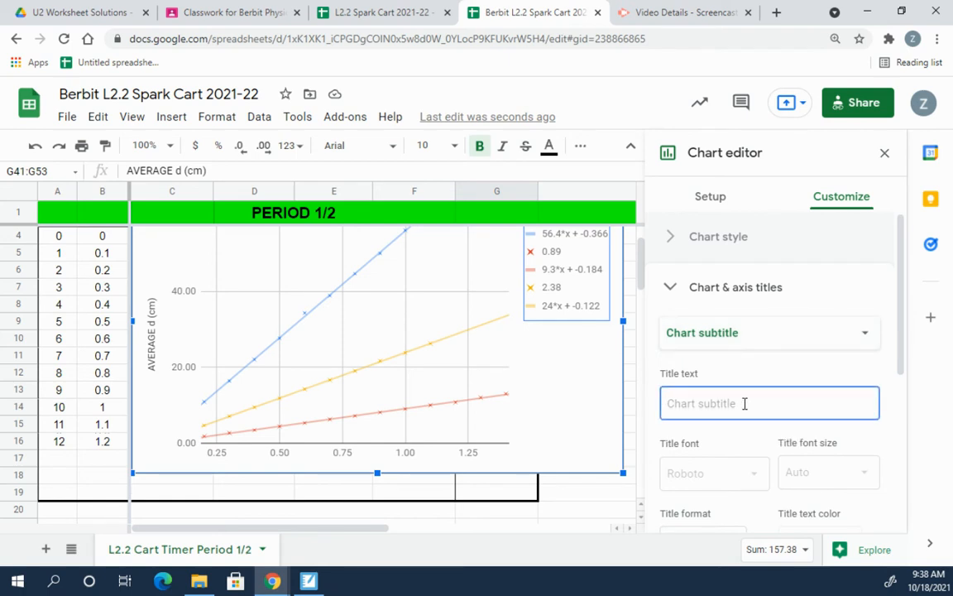
type("S")
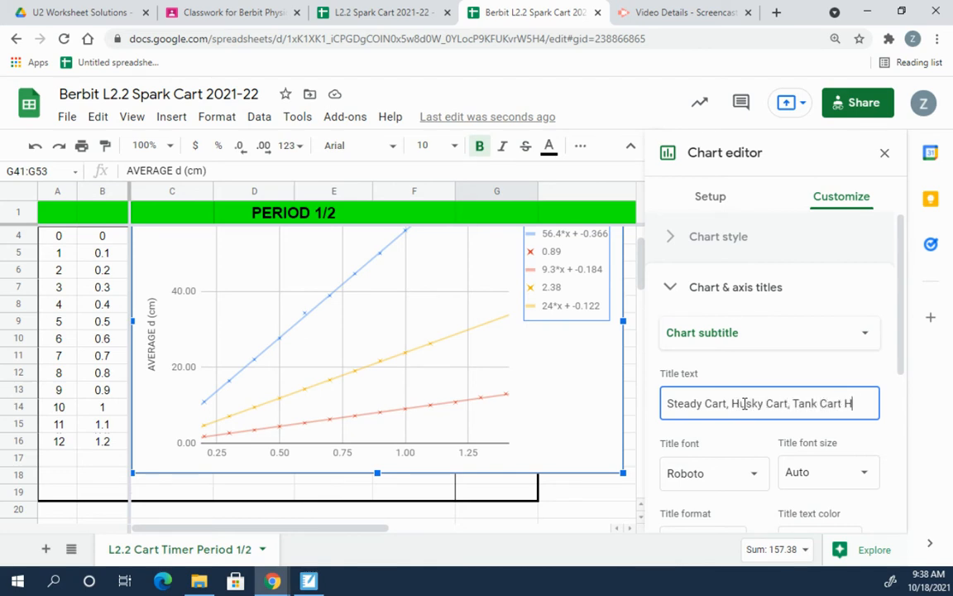
type("allway Race")
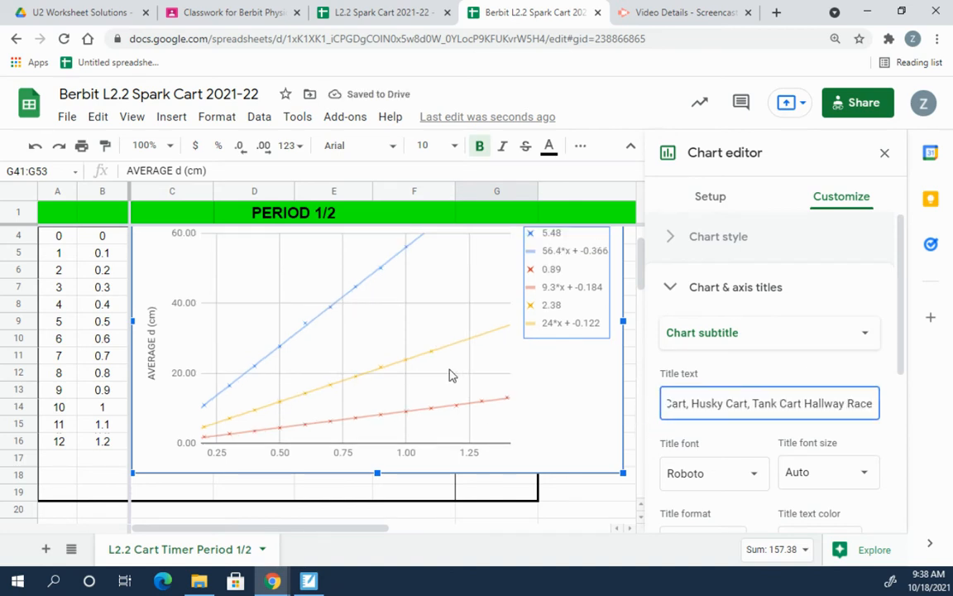
scroll(249, 314, "up", 1)
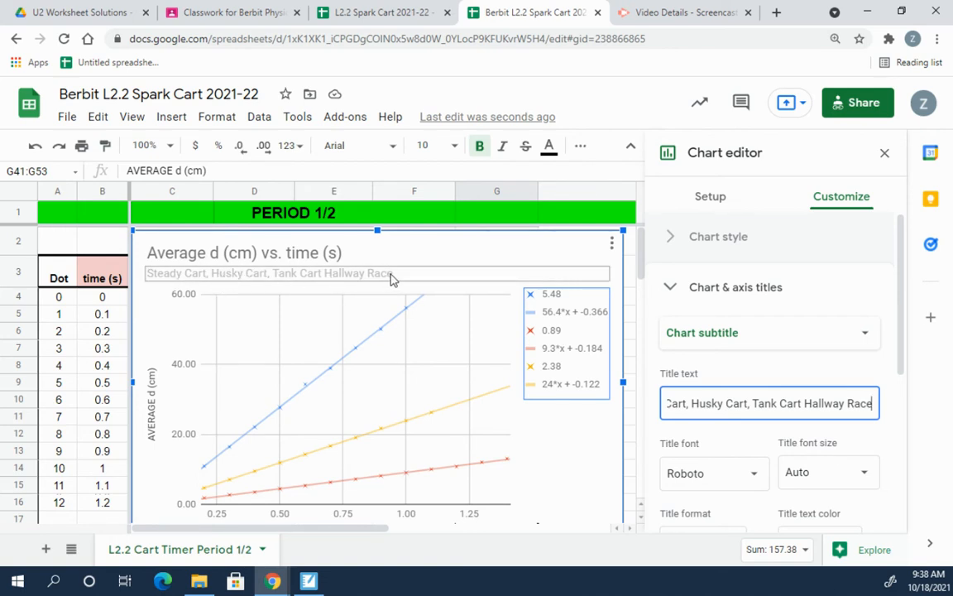
left_click(695, 360)
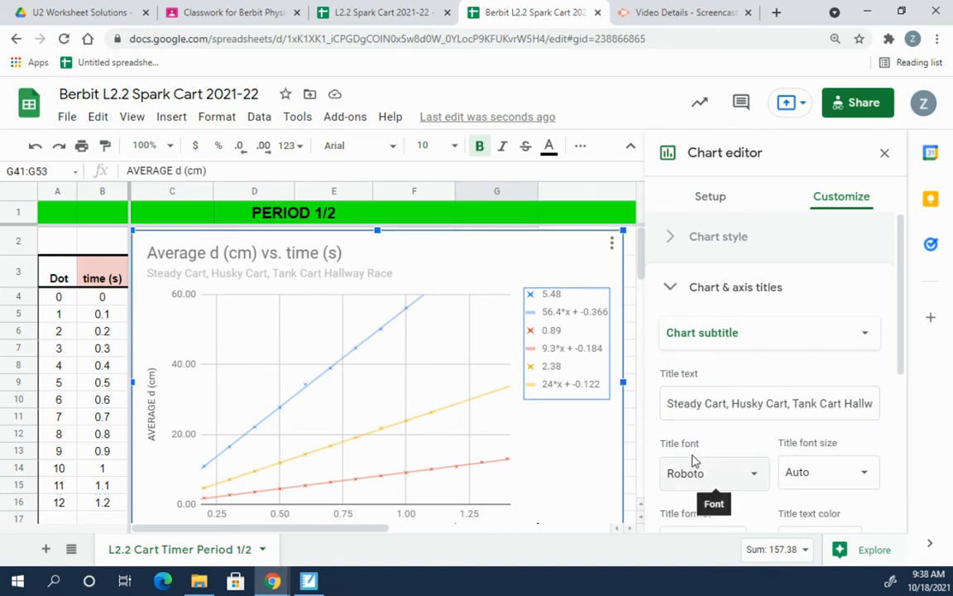
Step: Collapse and re-expand Chart & axis titles, then open the title-type dropdown
scroll(695, 455, "down", 2)
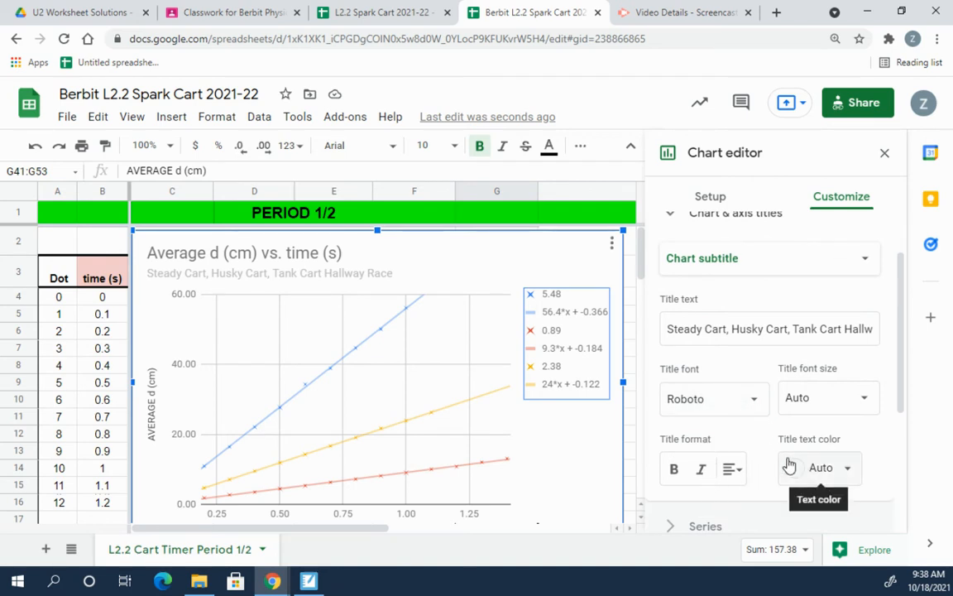
scroll(776, 410, "down", 2)
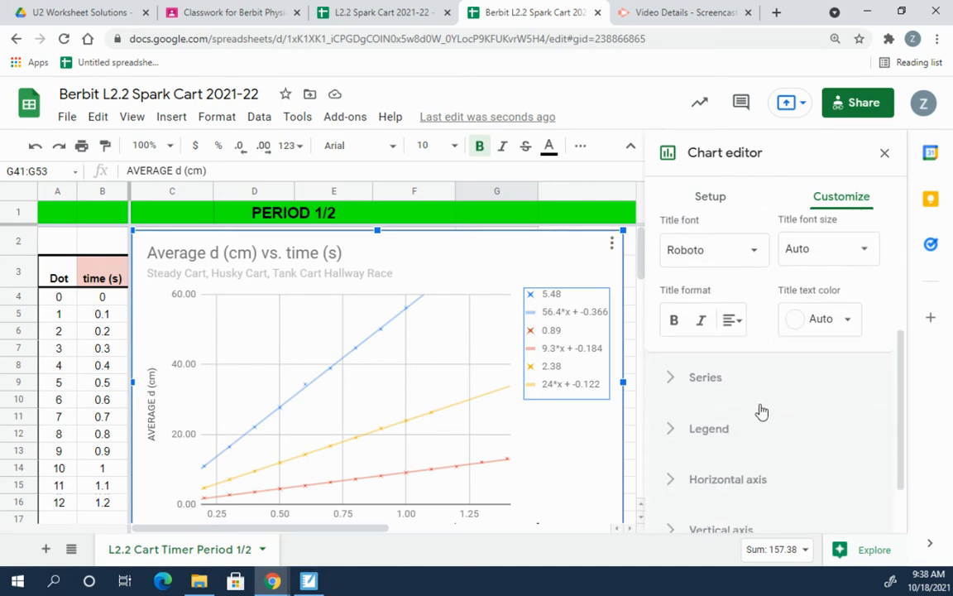
scroll(752, 405, "up", 3)
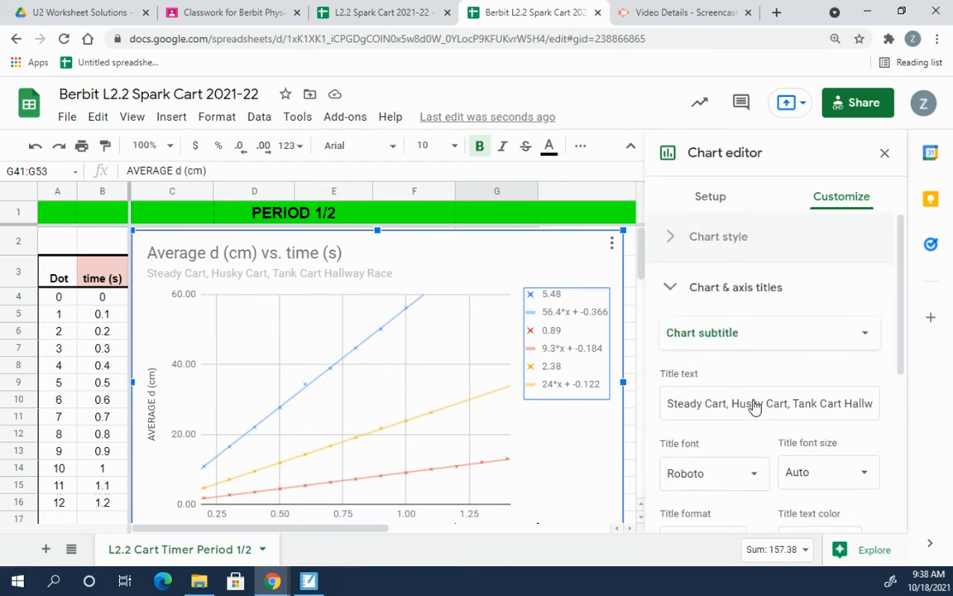
left_click(733, 332)
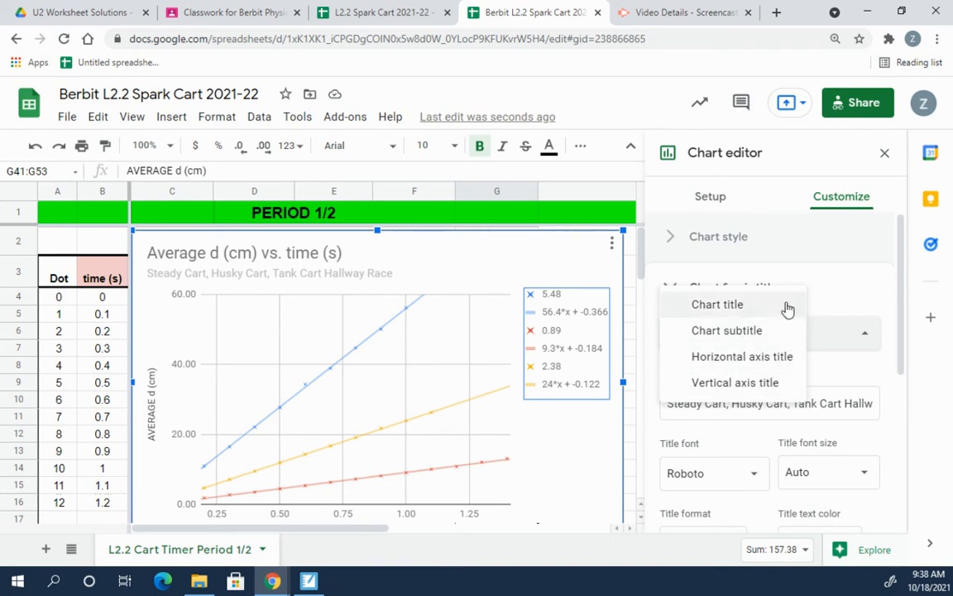
left_click(851, 280)
left_click(734, 287)
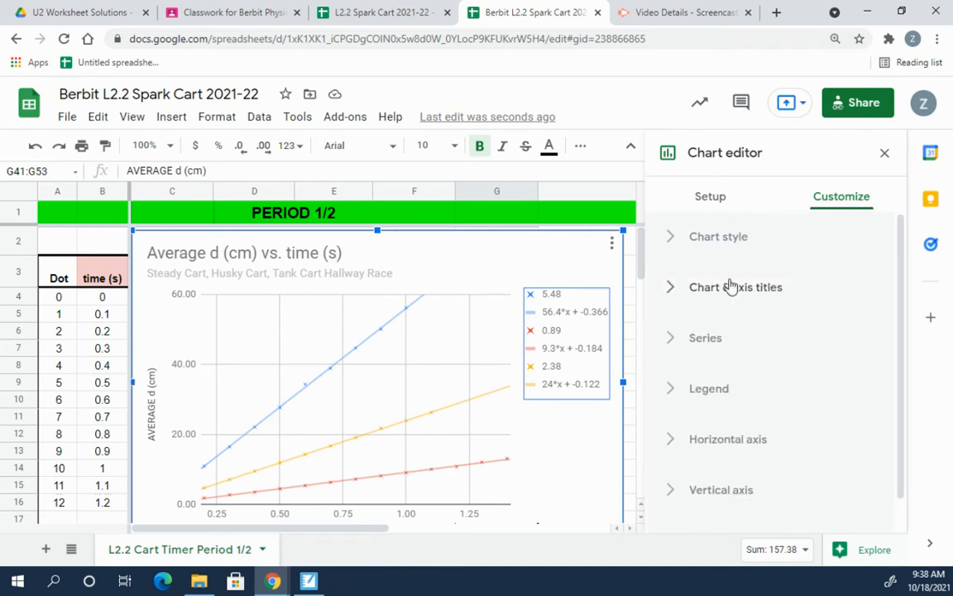
left_click(674, 288)
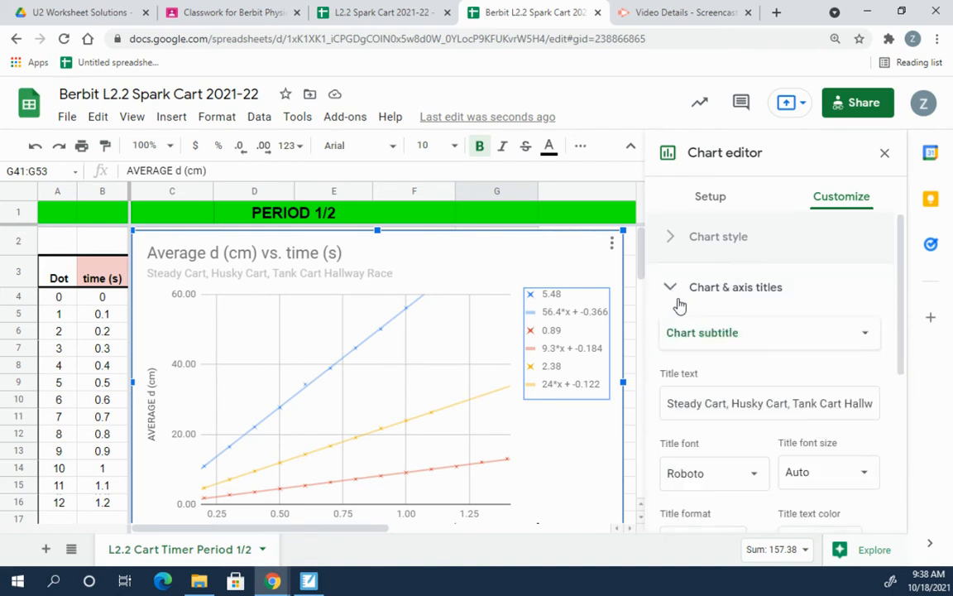
left_click(772, 334)
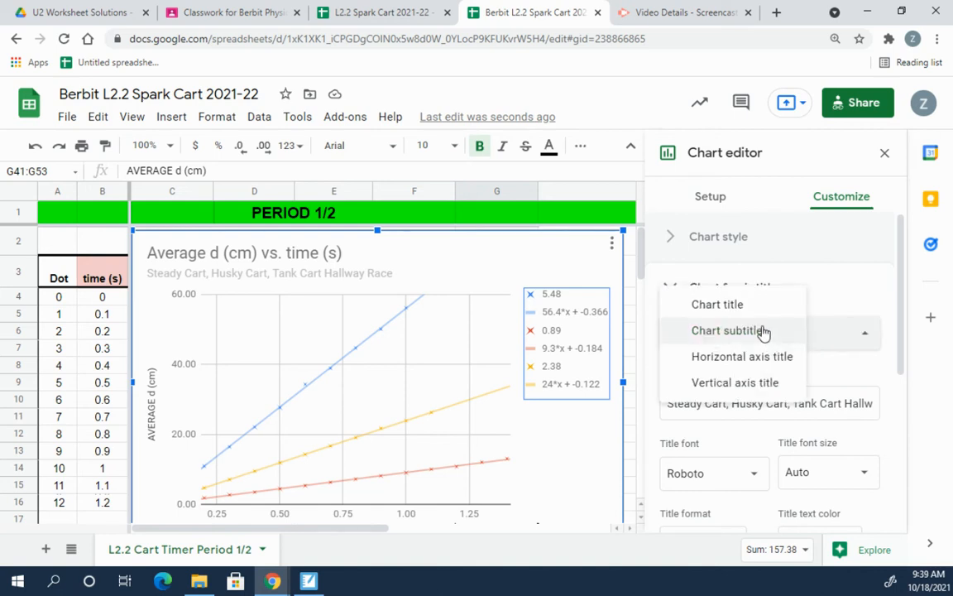
Step: Give the horizontal axis the title 'Time (s)'
left_click(723, 361)
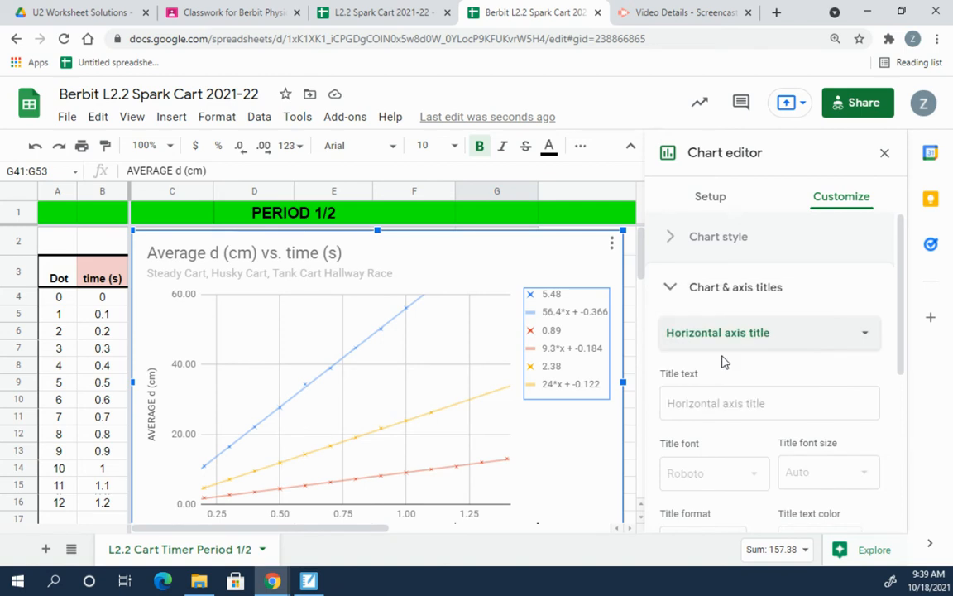
left_click(708, 409)
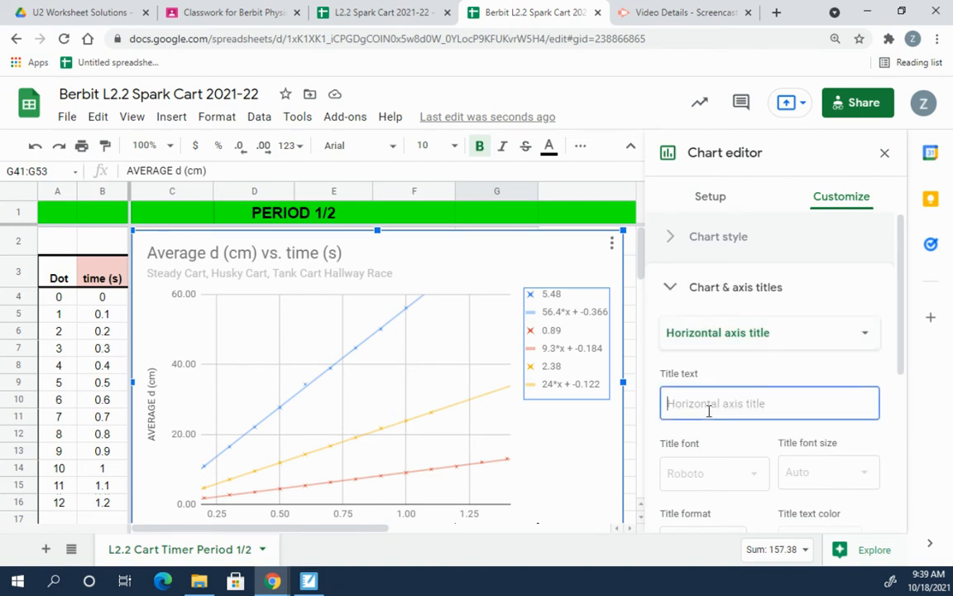
type("Time (s")
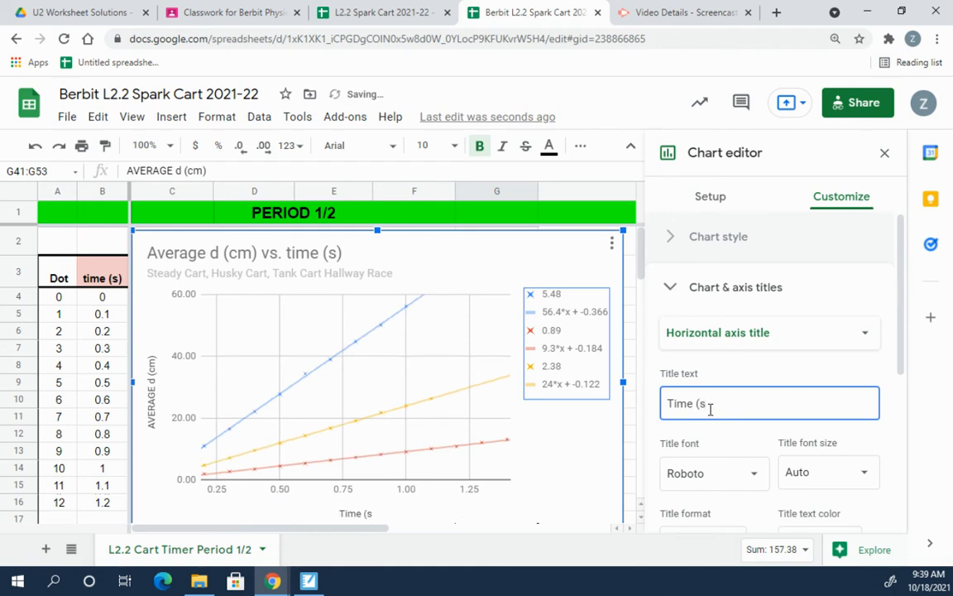
Step: Rename the vertical axis title from AVERAGE d (cm) to 'Average distance (cm)'
left_click(774, 334)
left_click(710, 357)
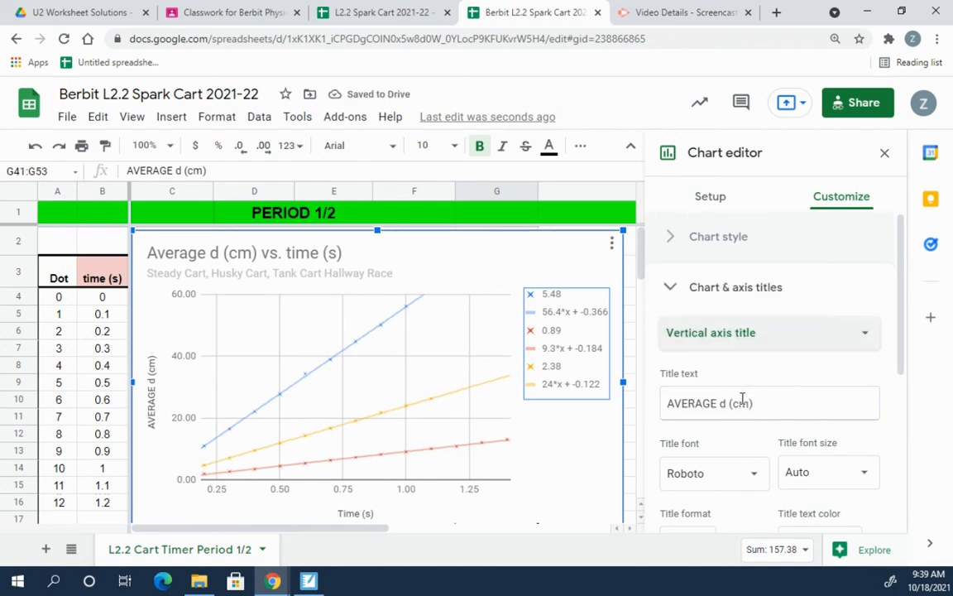
left_click(717, 403)
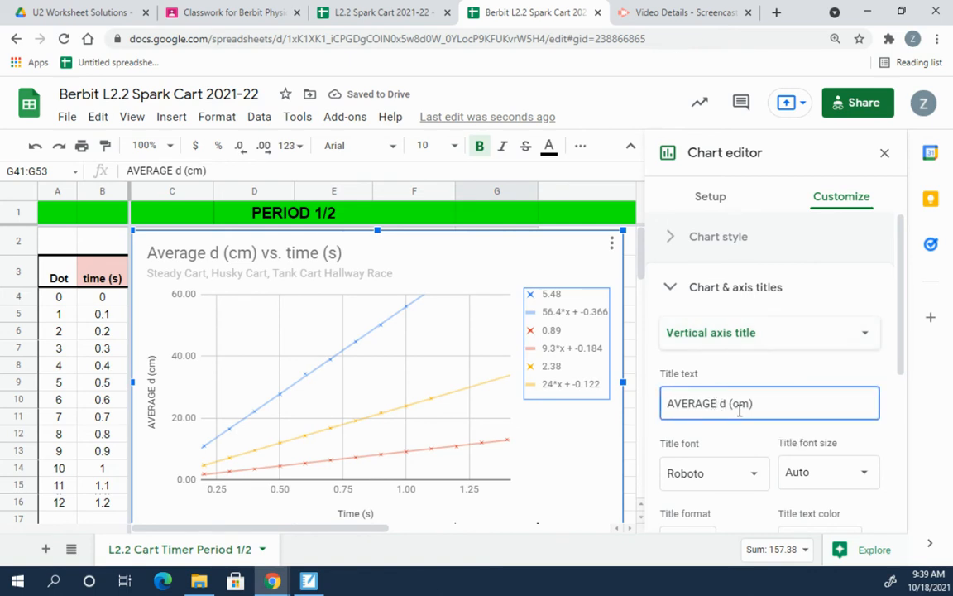
key("BackSpace")
key("BackSpace")
key("BackSpace")
key("BackSpace")
key("BackSpace")
key("BackSpace")
type("ver")
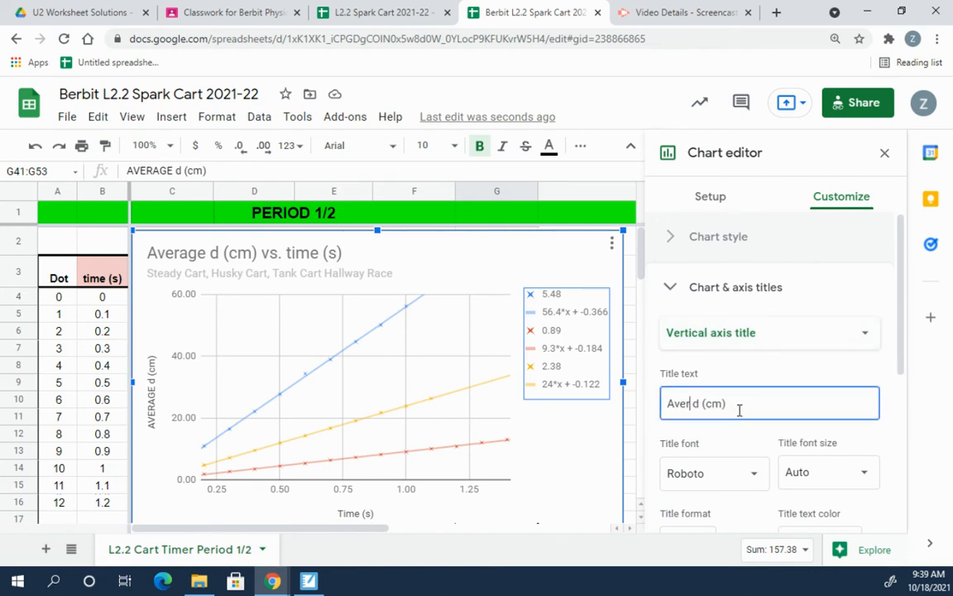
type("age d")
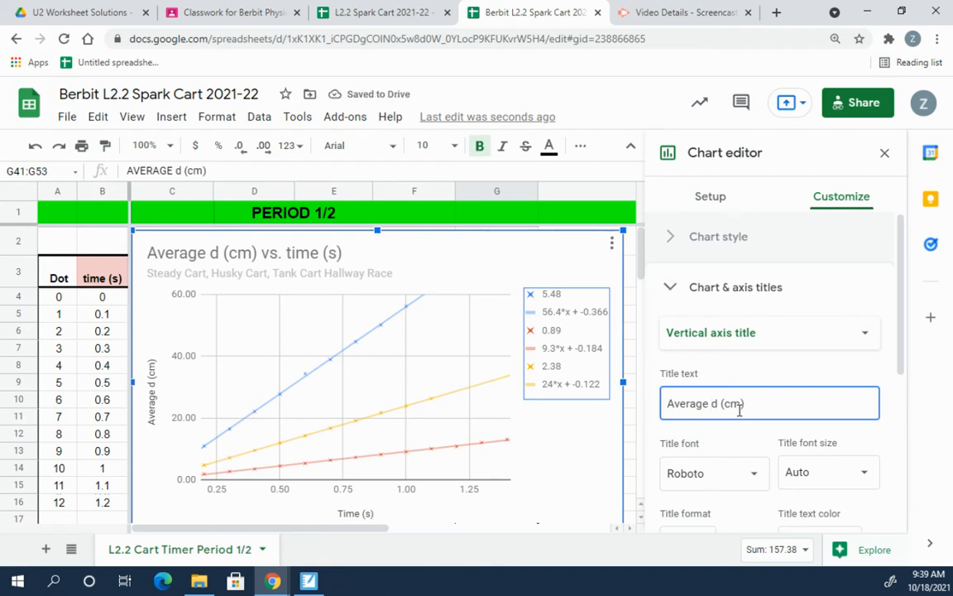
type("istance")
left_click(772, 362)
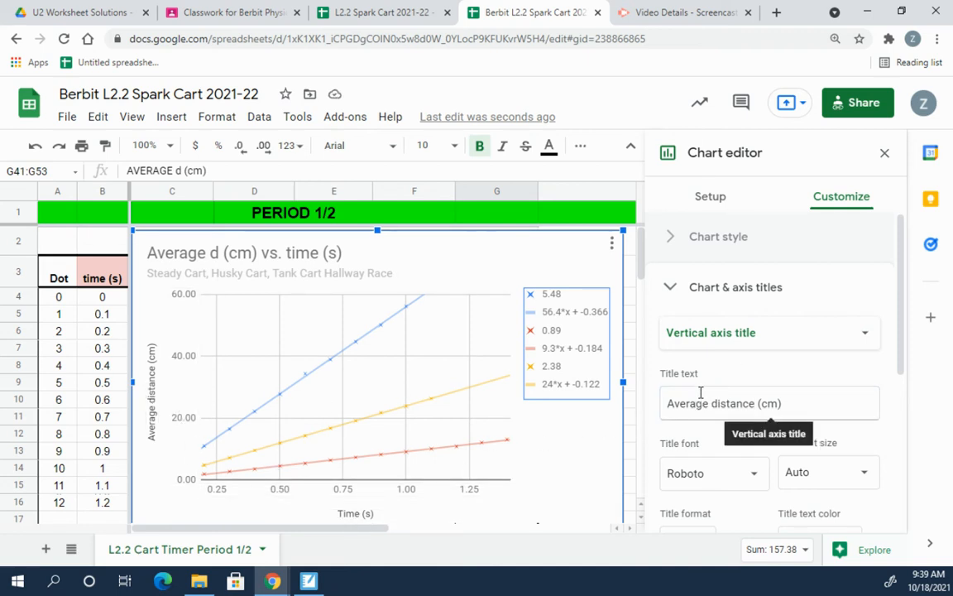
scroll(691, 405, "down", 4)
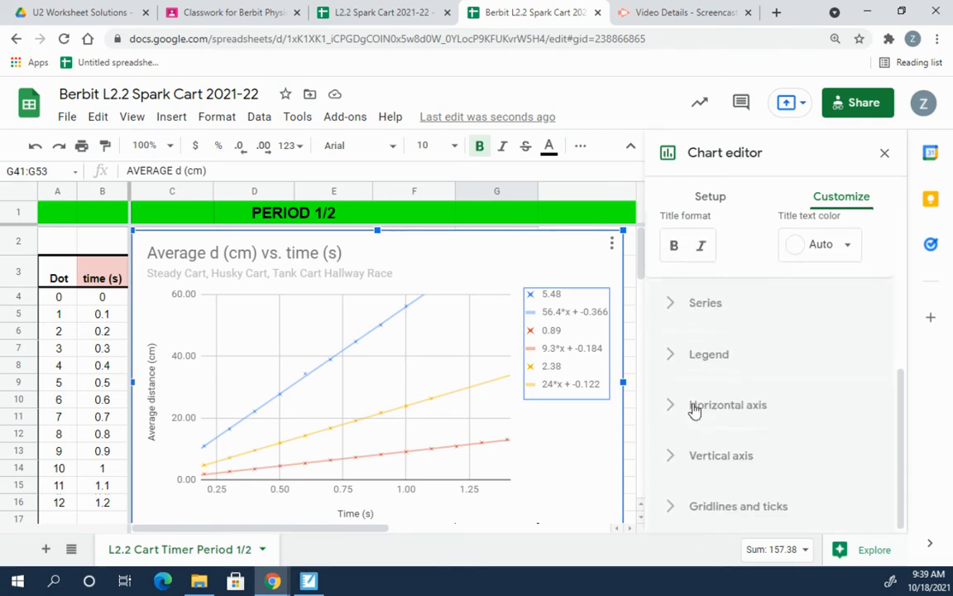
left_click(668, 17)
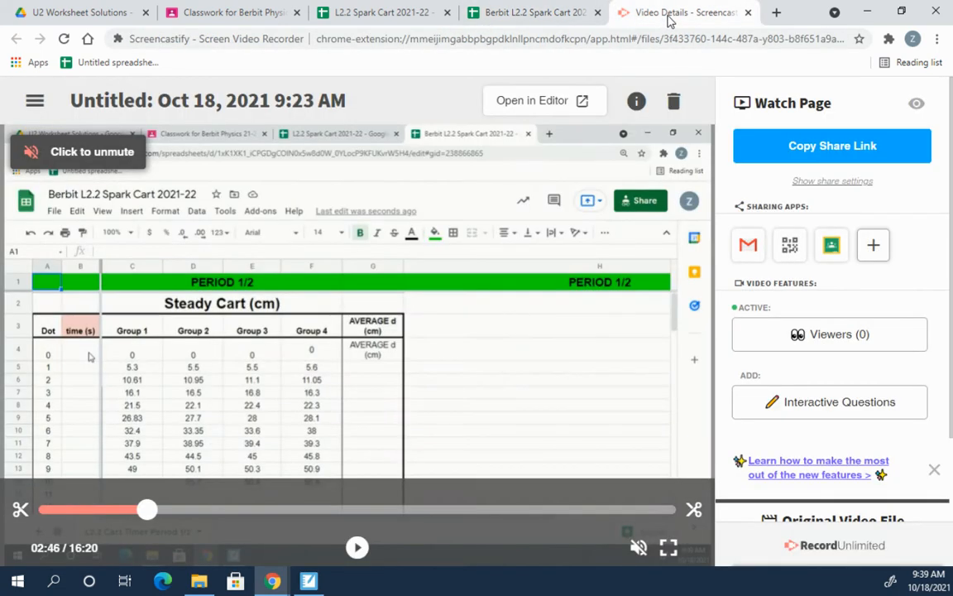
Step: Unmute and pause the Screencastify playback, then return to the Spark Cart spreadsheet
left_click(77, 154)
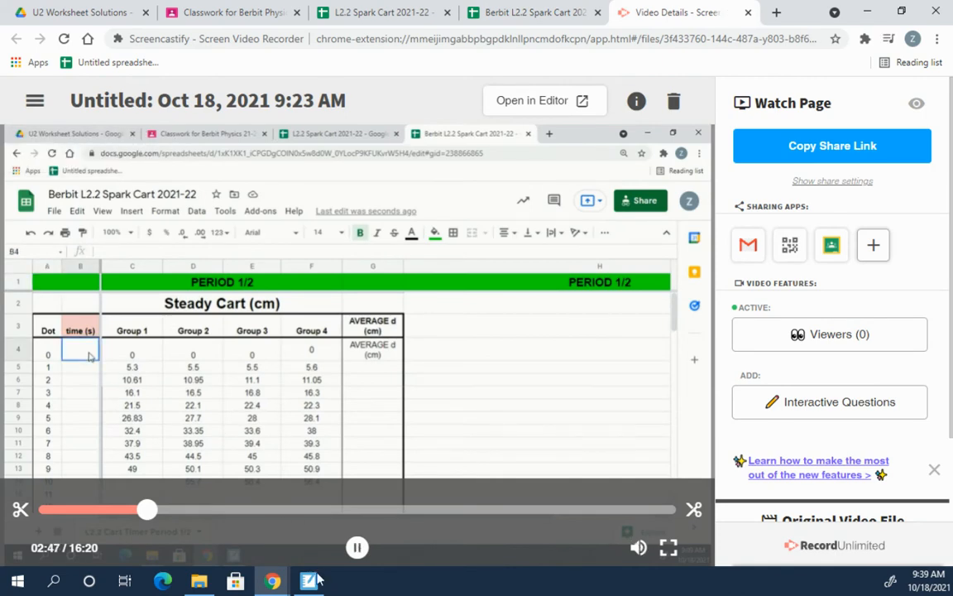
left_click(360, 549)
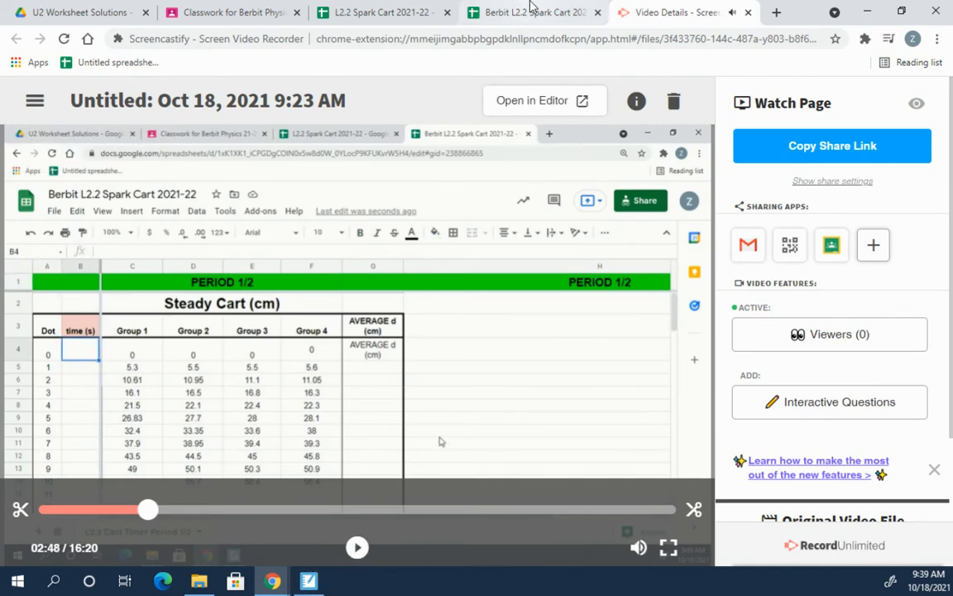
left_click(507, 13)
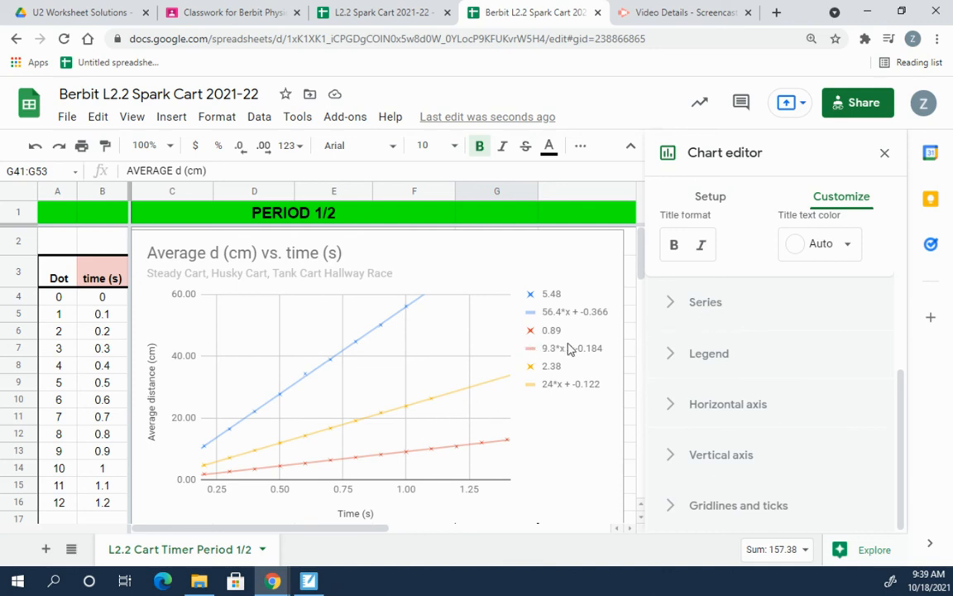
Step: In Setup, switch 'Use column B as labels' off and back on
scroll(709, 265, "up", 4)
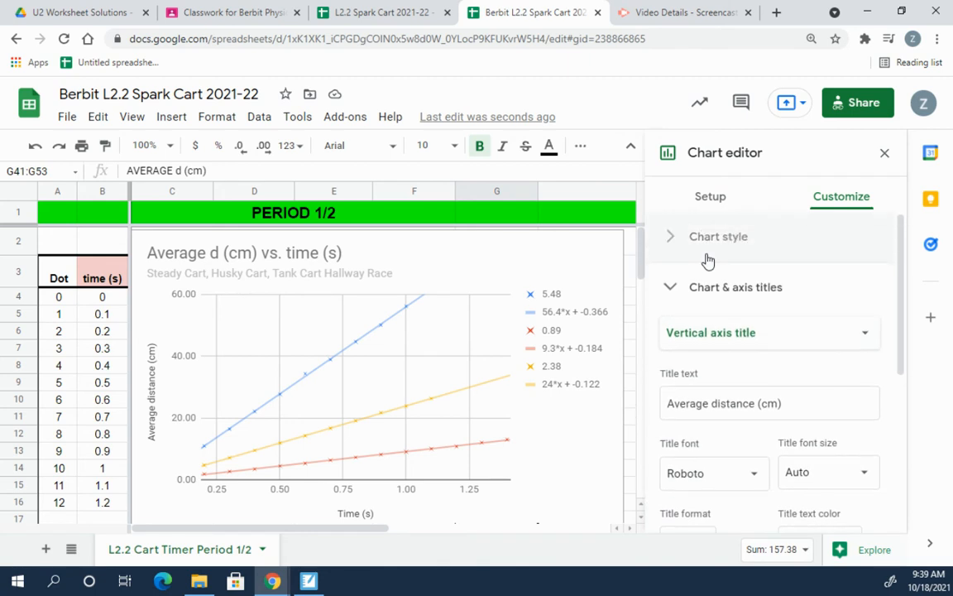
left_click(717, 200)
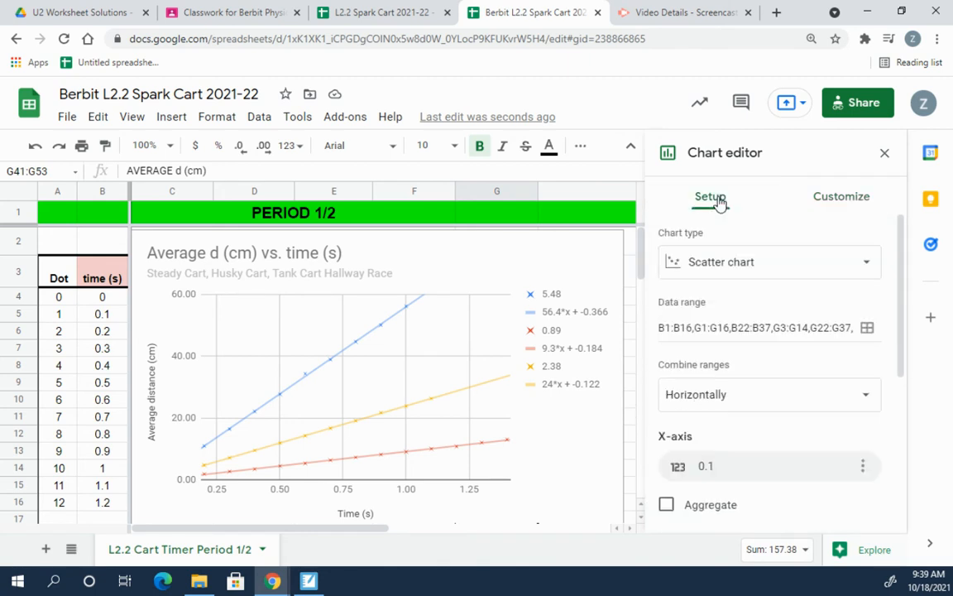
scroll(781, 392, "down", 4)
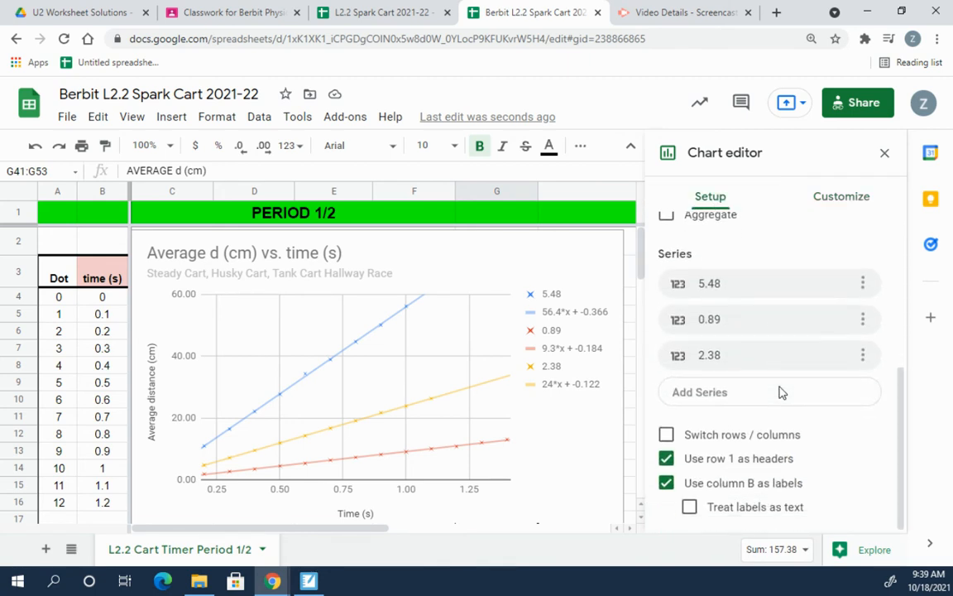
left_click(667, 484)
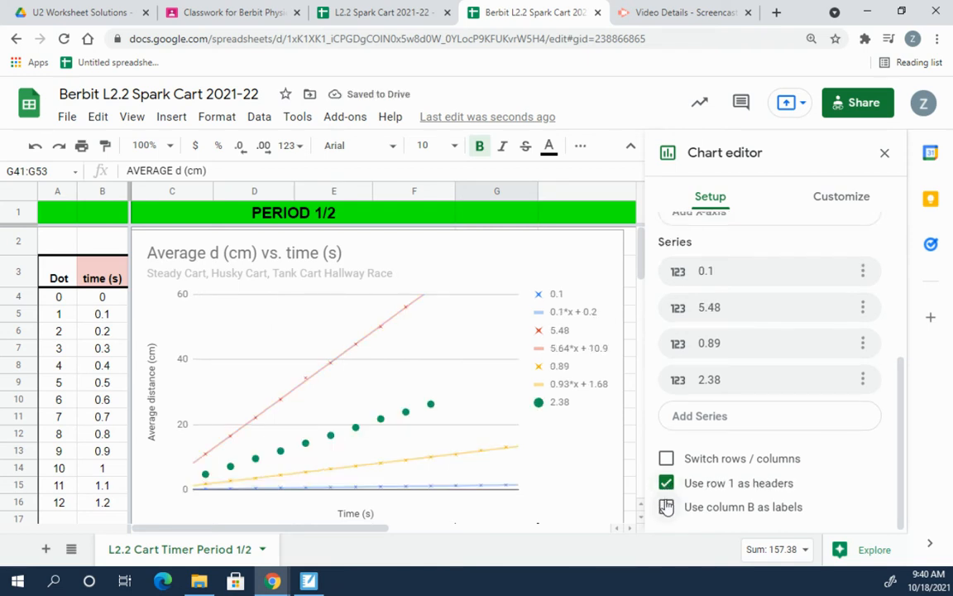
left_click(666, 506)
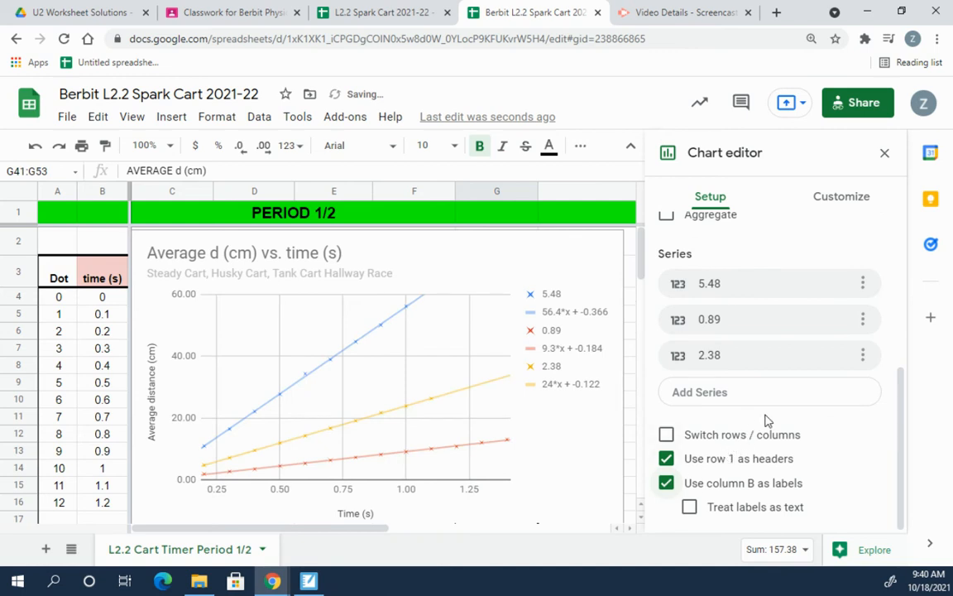
scroll(781, 463, "up", 5)
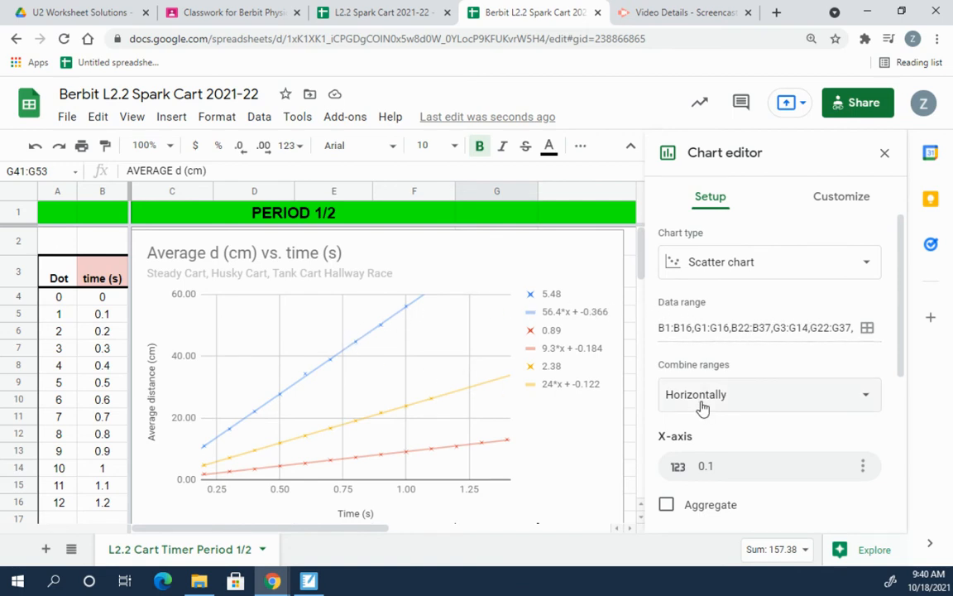
Step: Check the 5.48 series' column and options menus, then select the blue 5.48 series line
scroll(704, 383, "down", 3)
scroll(728, 331, "down", 1)
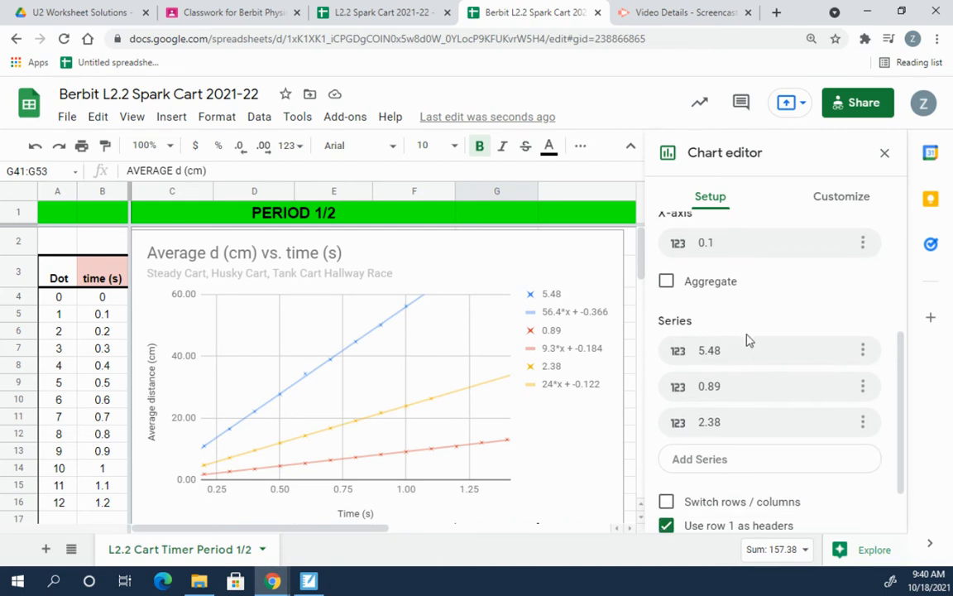
left_click(741, 356)
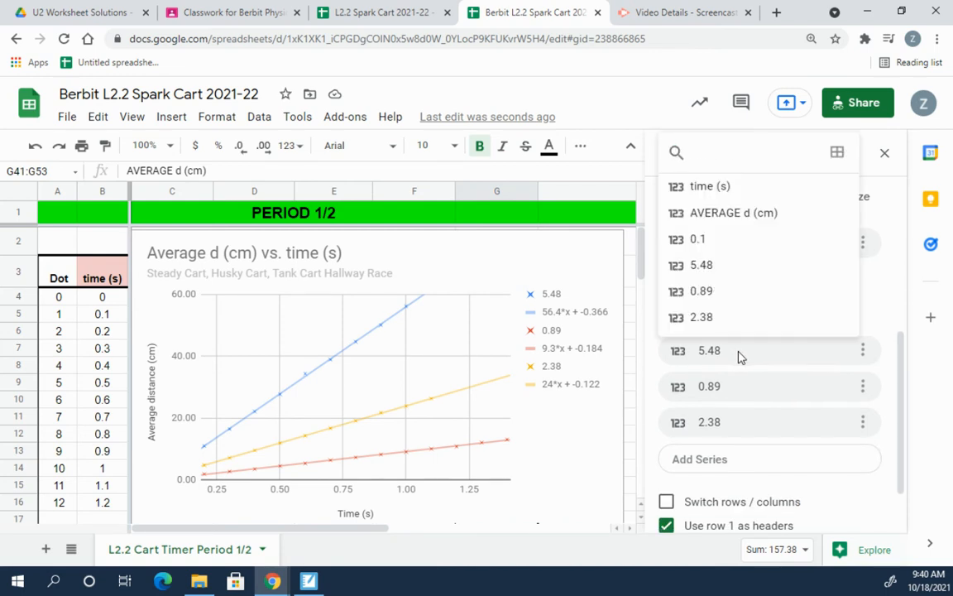
left_click(812, 355)
left_click(863, 351)
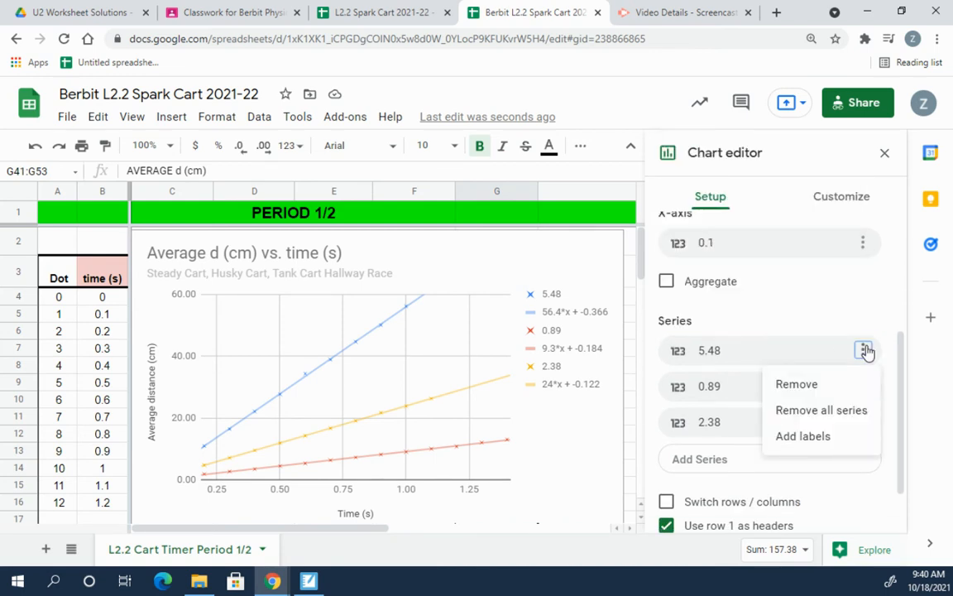
left_click(864, 351)
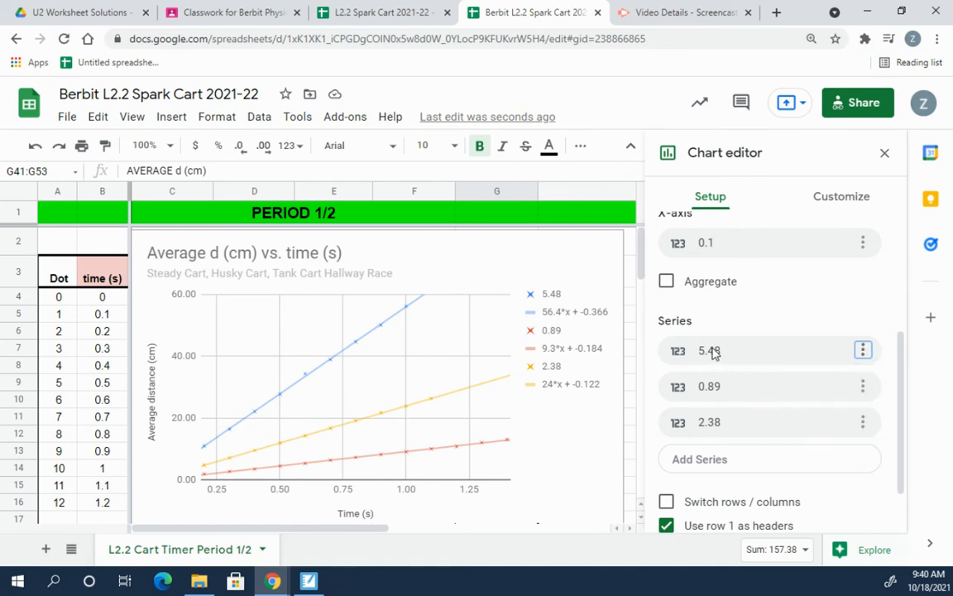
left_click(347, 330)
left_click(362, 337)
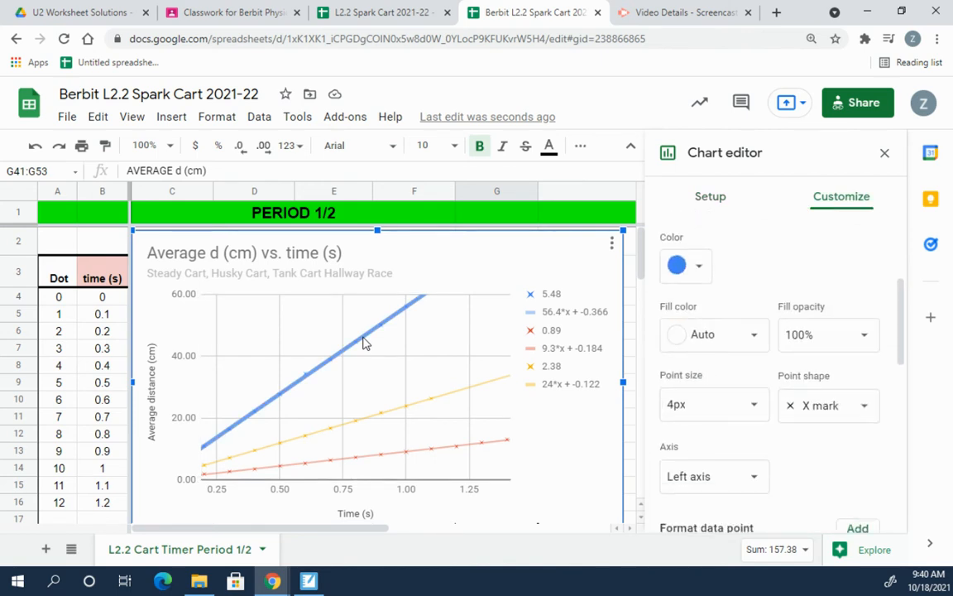
Step: Collapse the Series trendline settings so the axis sections appear in the Customize list
scroll(783, 402, "down", 5)
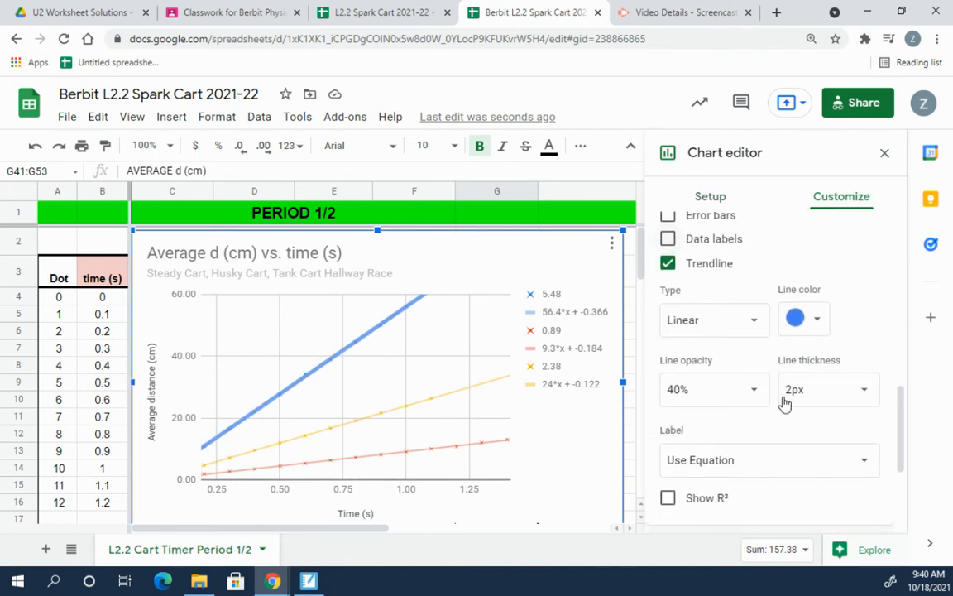
scroll(784, 403, "down", 2)
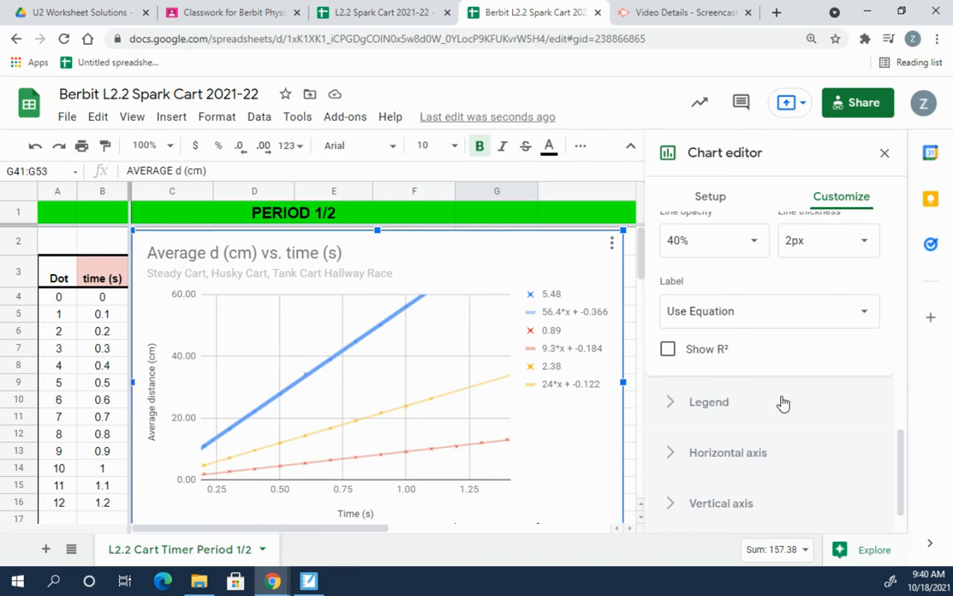
scroll(782, 402, "down", 1)
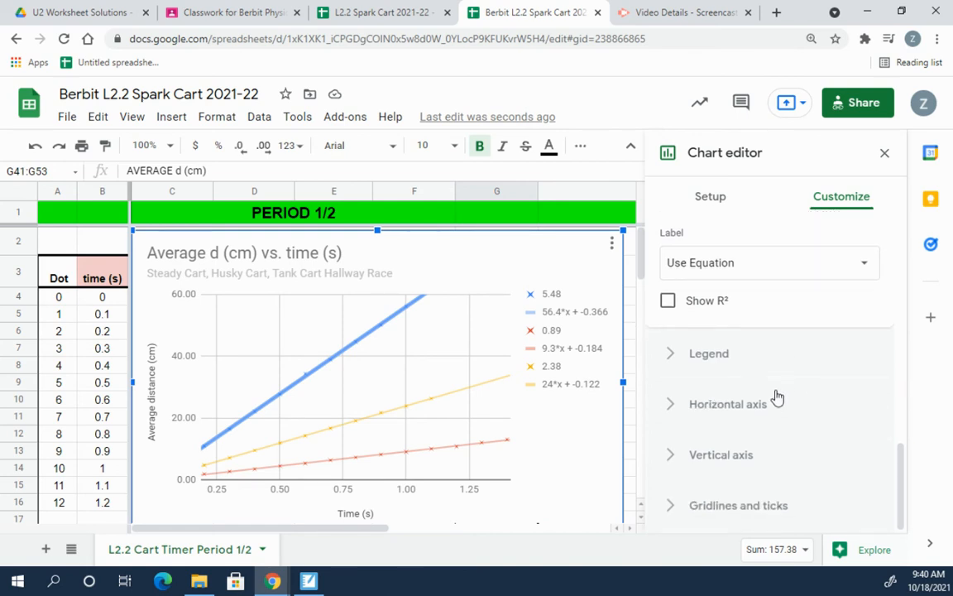
scroll(776, 397, "up", 10)
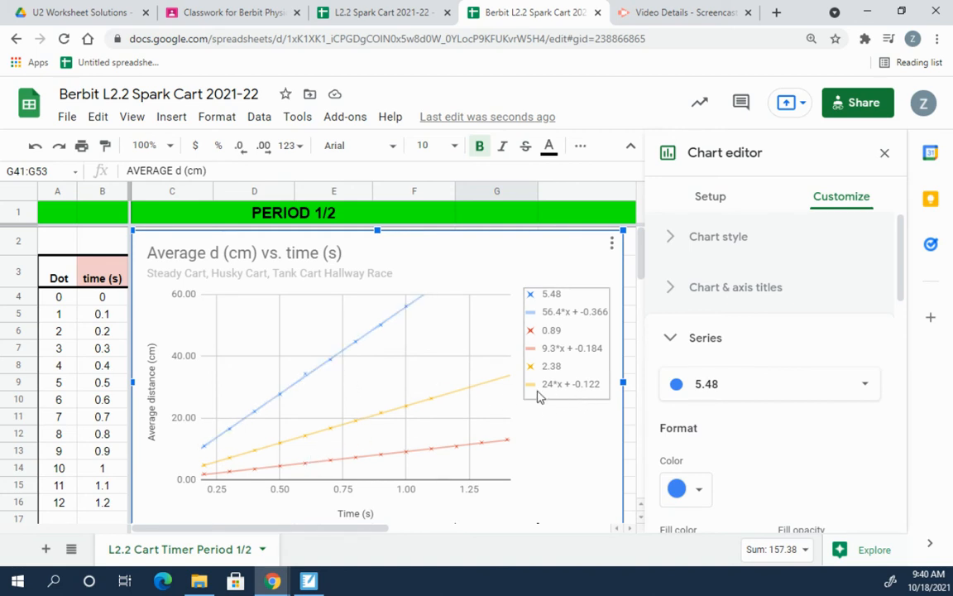
left_click(667, 339)
scroll(759, 385, "down", 1)
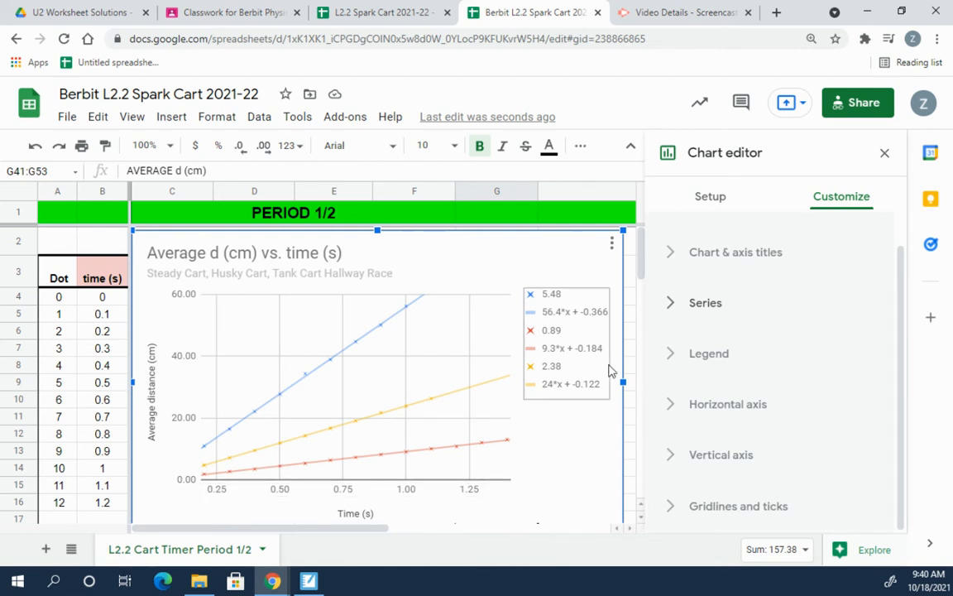
Step: Set the horizontal time axis minimum to 0, leaving the axis order unreversed
left_click(674, 406)
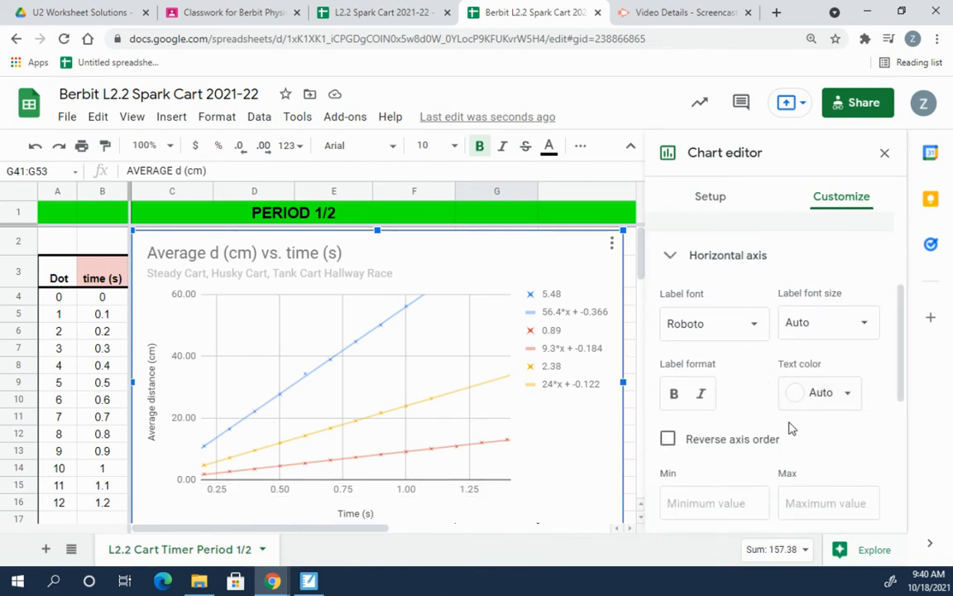
scroll(790, 429, "down", 3)
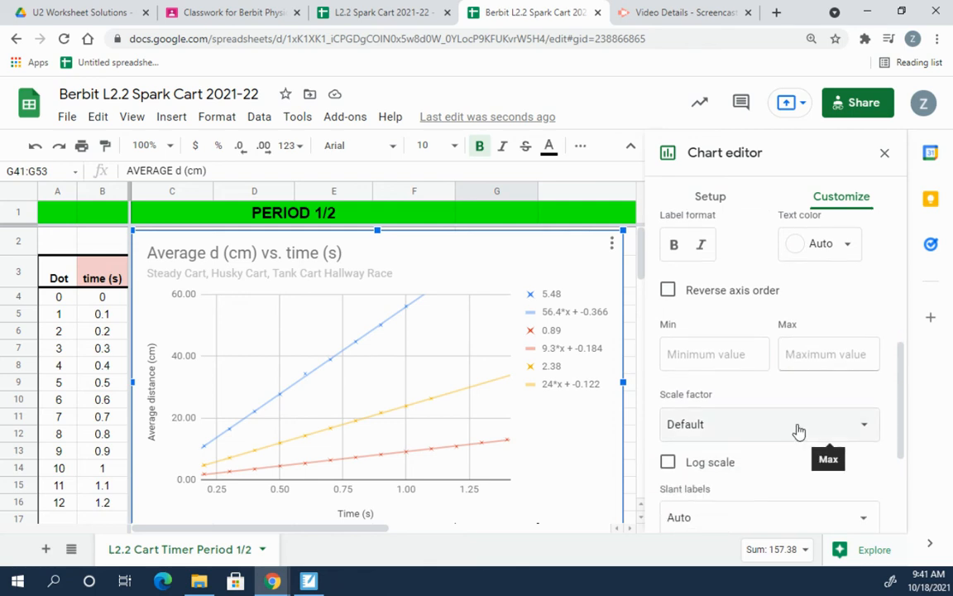
scroll(794, 426, "down", 1)
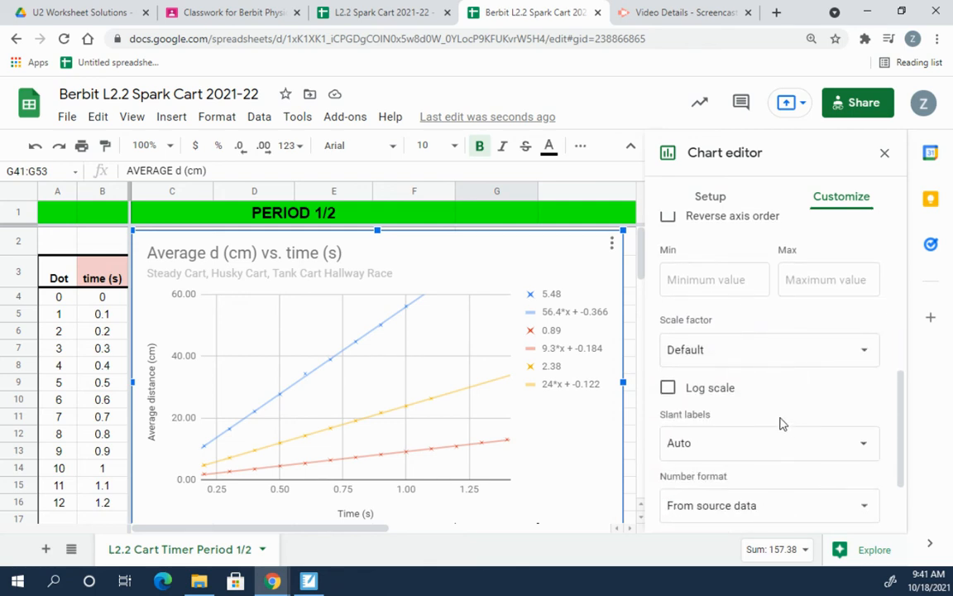
scroll(782, 423, "up", 1)
left_click(697, 345)
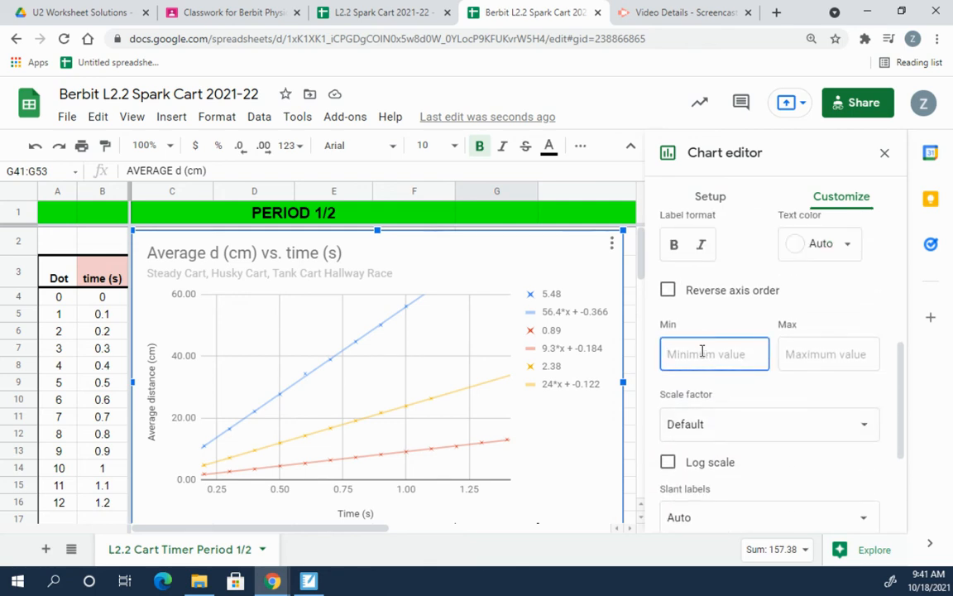
scroll(705, 352, "up", 3)
scroll(725, 364, "down", 2)
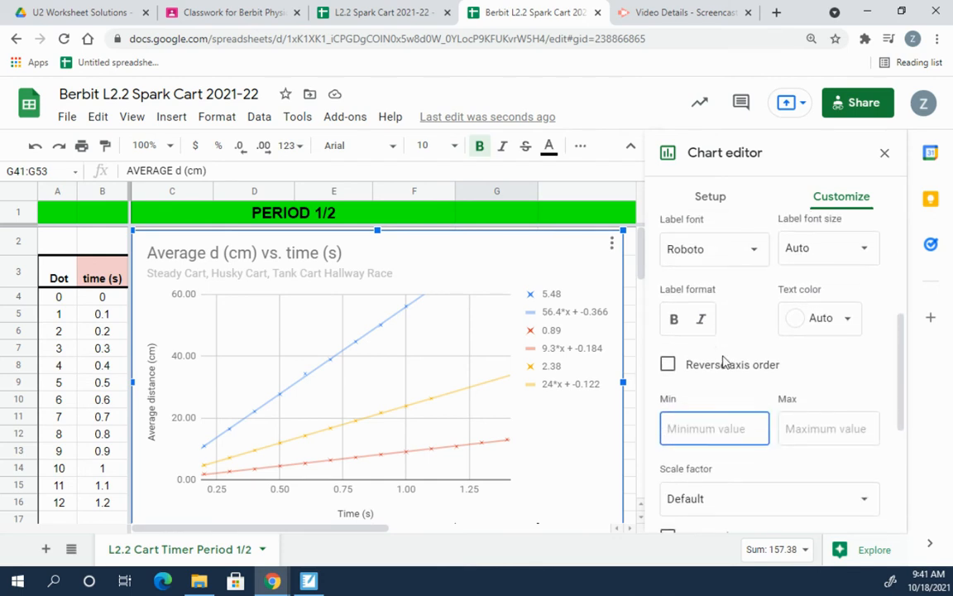
type("0")
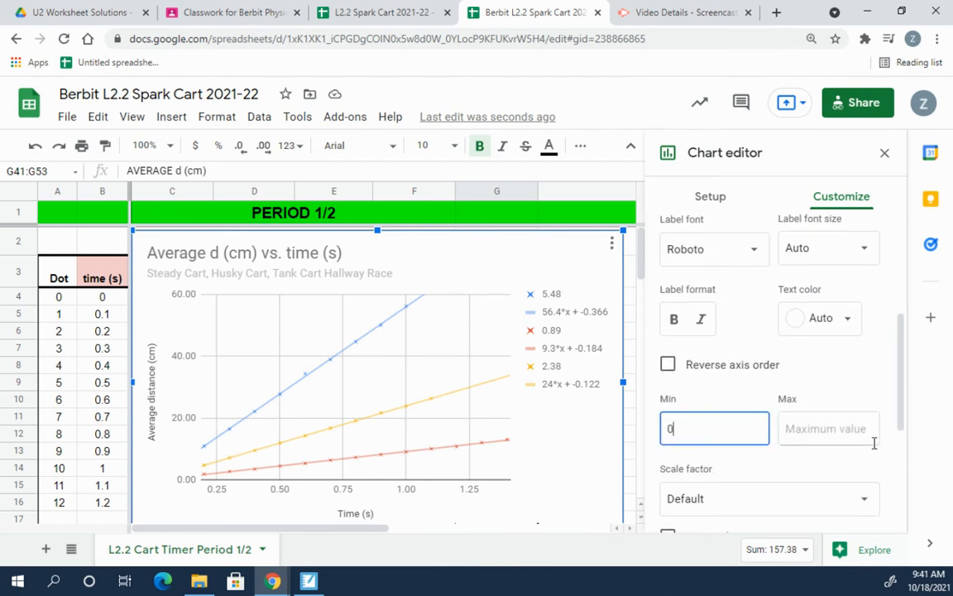
left_click(825, 376)
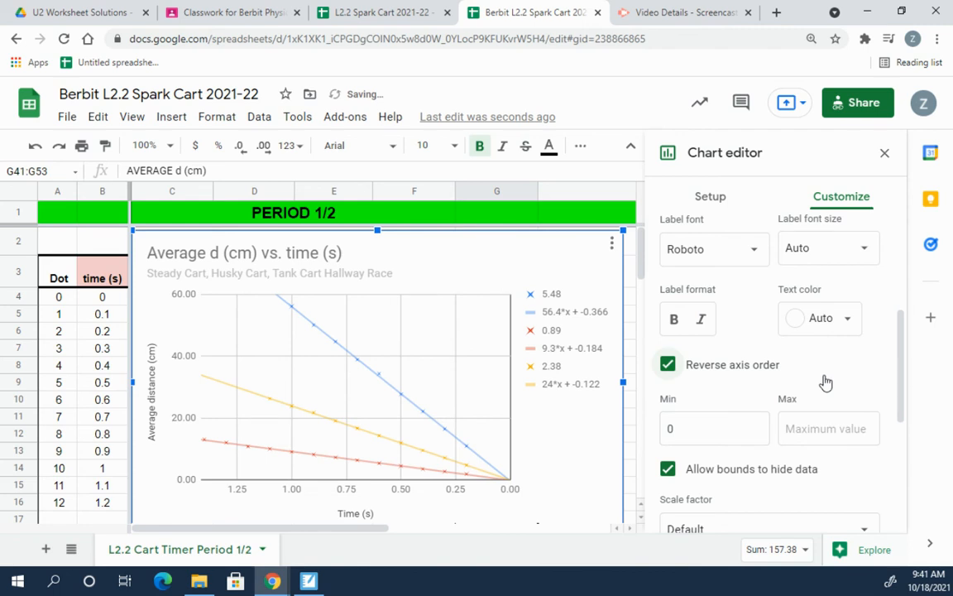
left_click(667, 366)
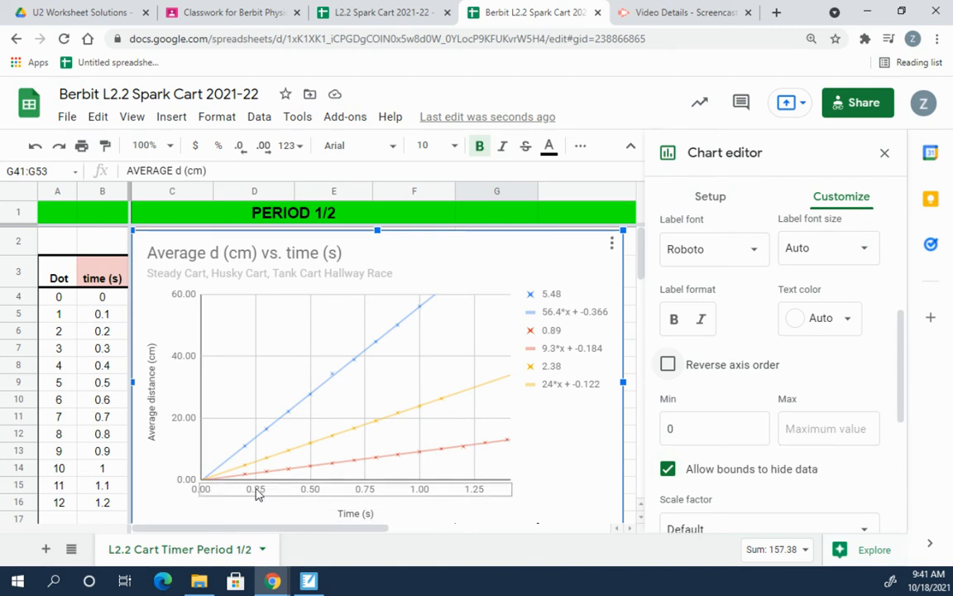
Step: Set the time axis maximum to 1.5 s and collapse the Horizontal axis section
left_click(817, 428)
type("1.5")
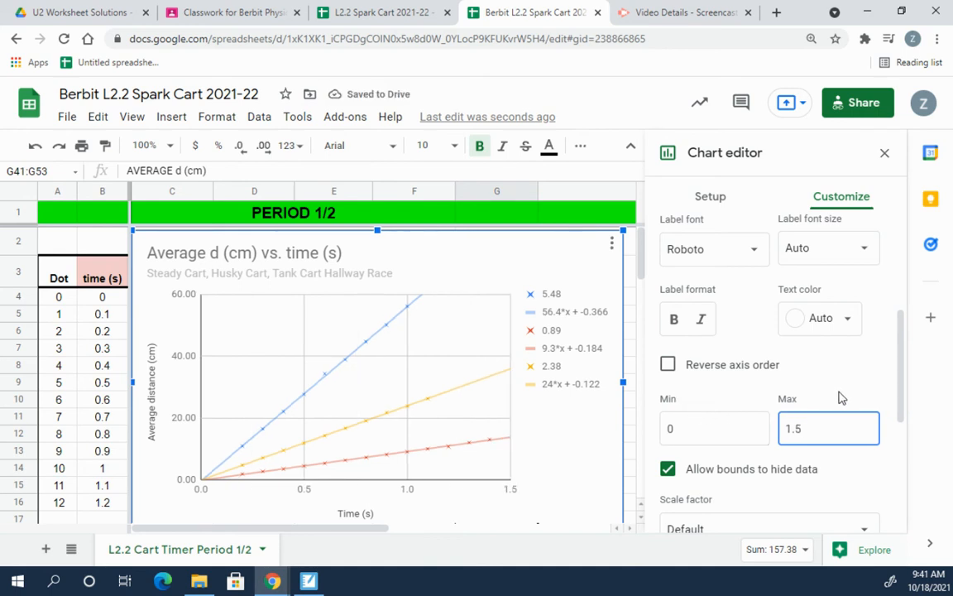
left_click(841, 398)
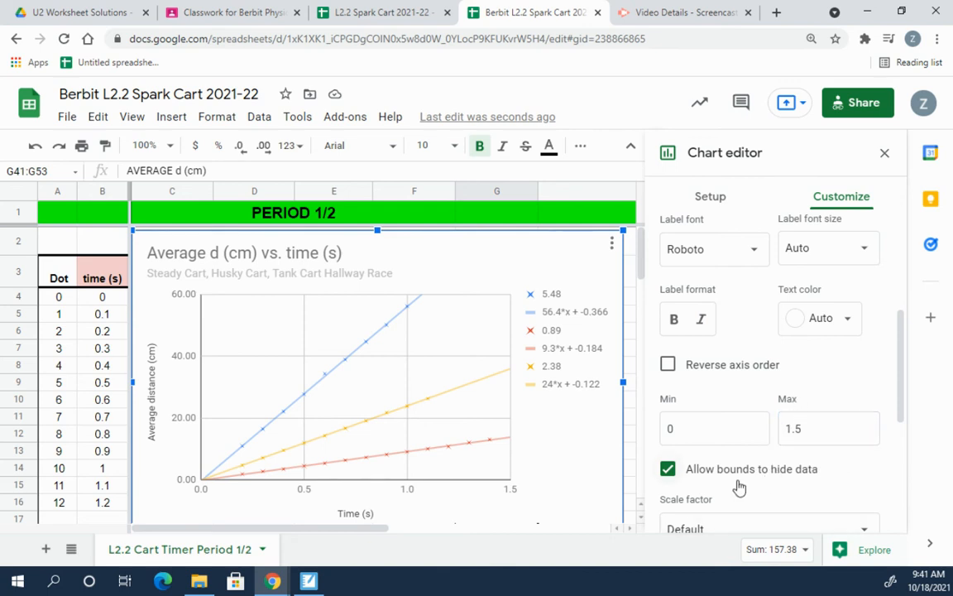
scroll(719, 466, "down", 3)
scroll(719, 466, "up", 2)
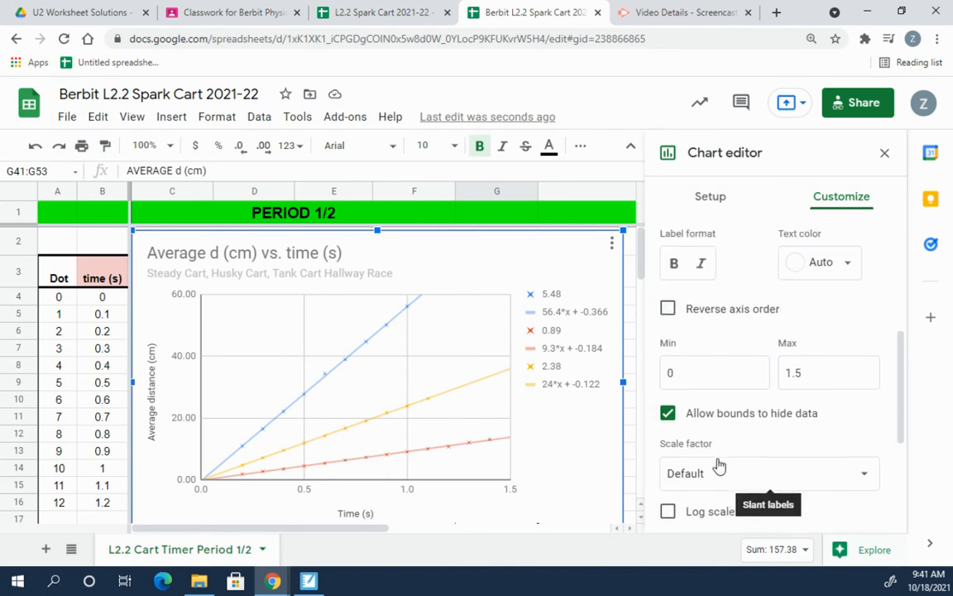
scroll(719, 466, "up", 3)
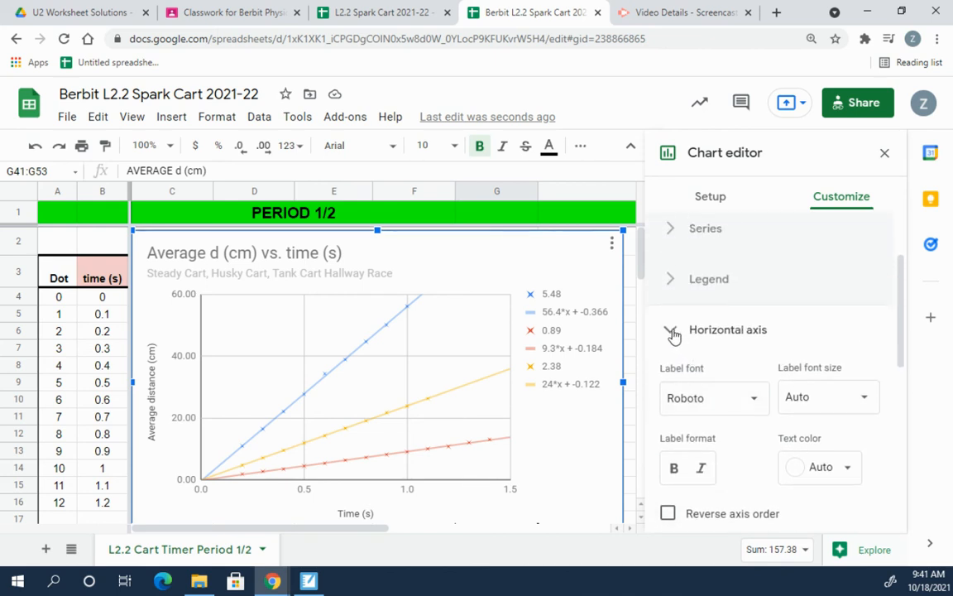
left_click(674, 333)
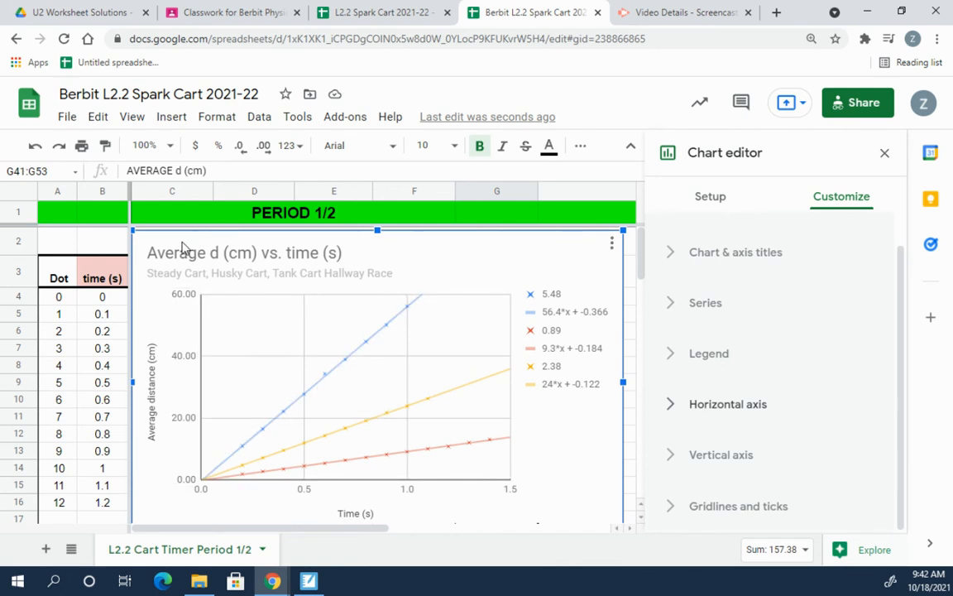
Step: Move the chart aside to review the Steady Cart data, then put it back and close the editor
left_click_drag(184, 248, 592, 248)
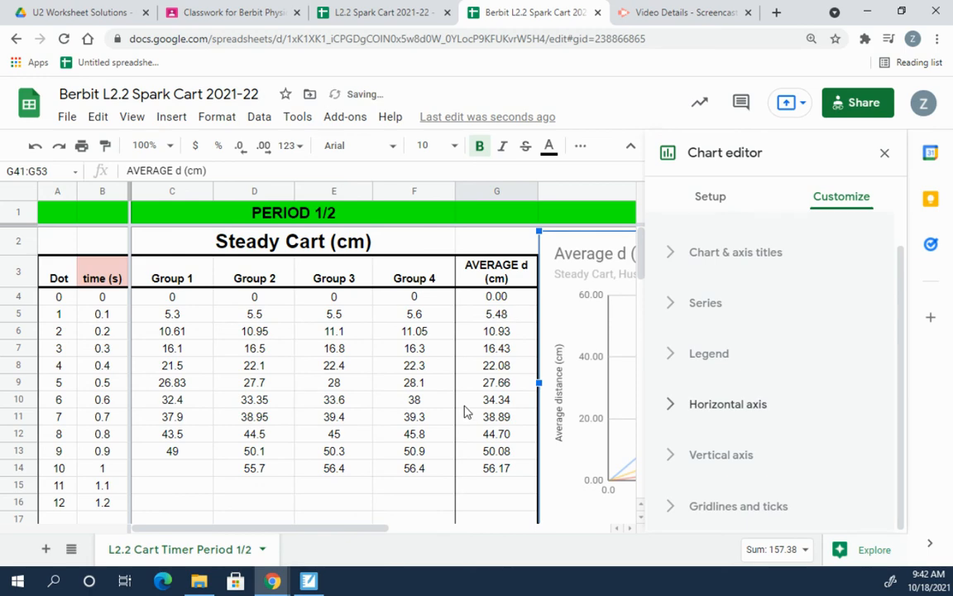
scroll(488, 478, "down", 6)
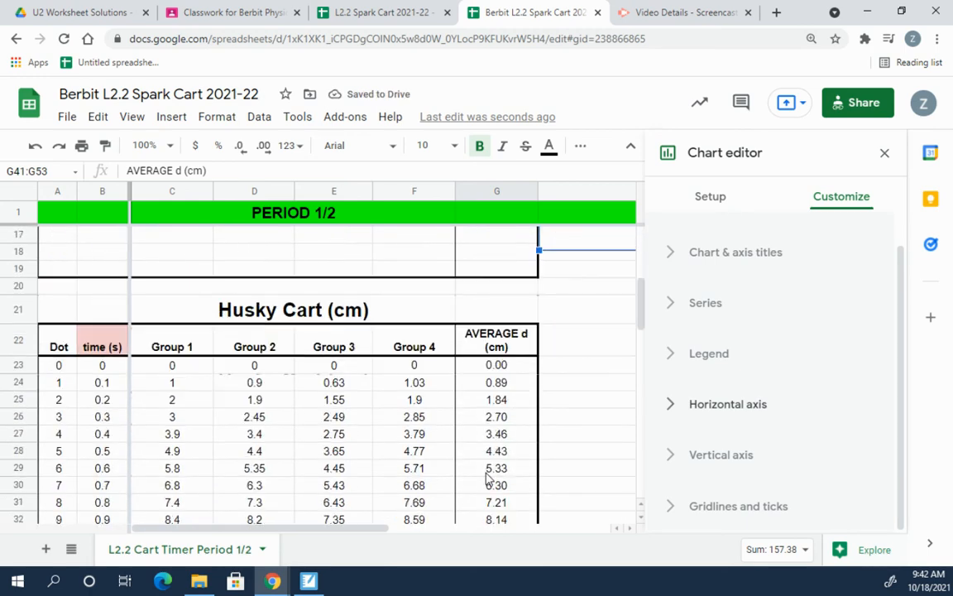
scroll(488, 482, "down", 6)
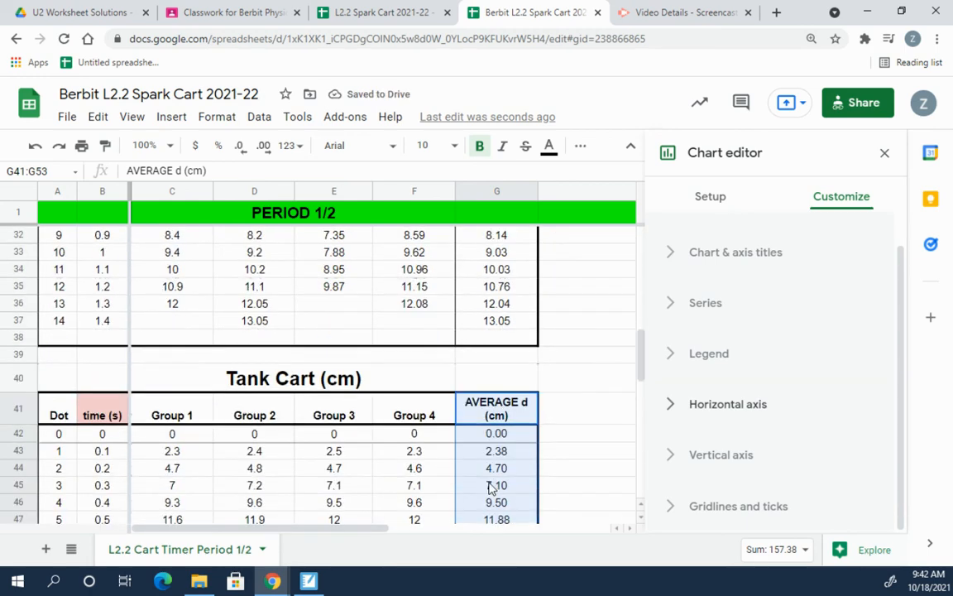
scroll(490, 488, "up", 1)
scroll(490, 488, "up", 12)
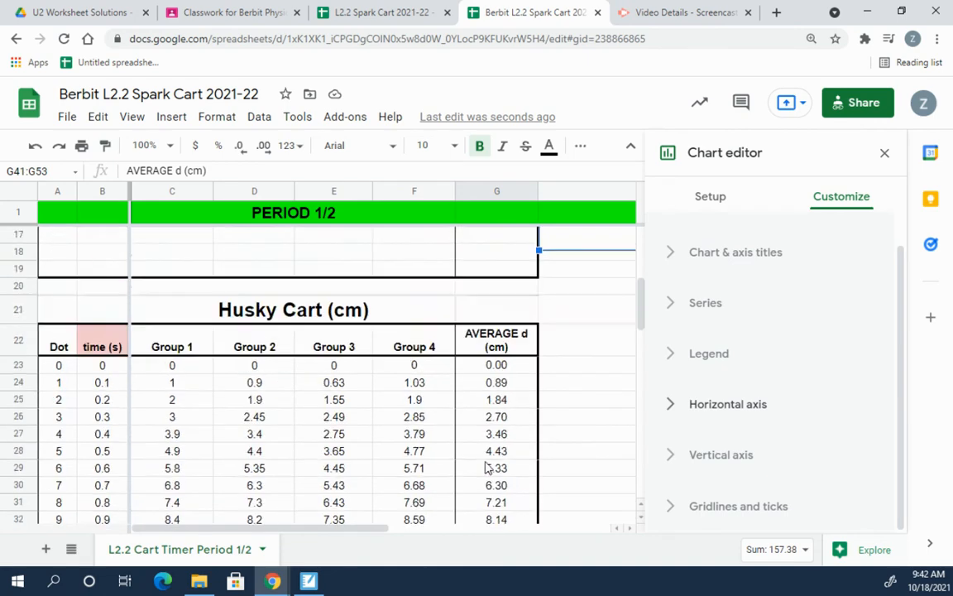
left_click_drag(577, 317, 157, 296)
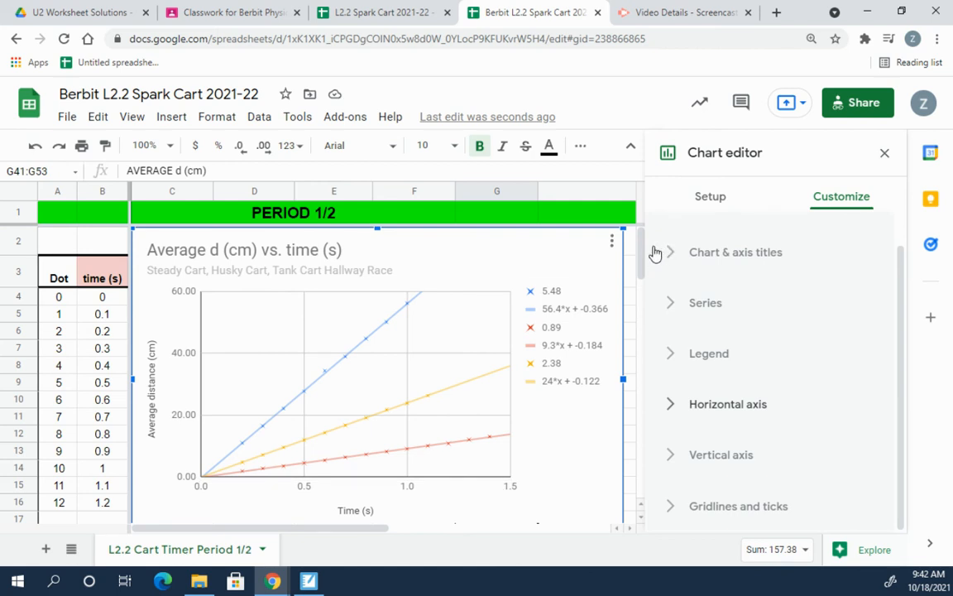
left_click(885, 156)
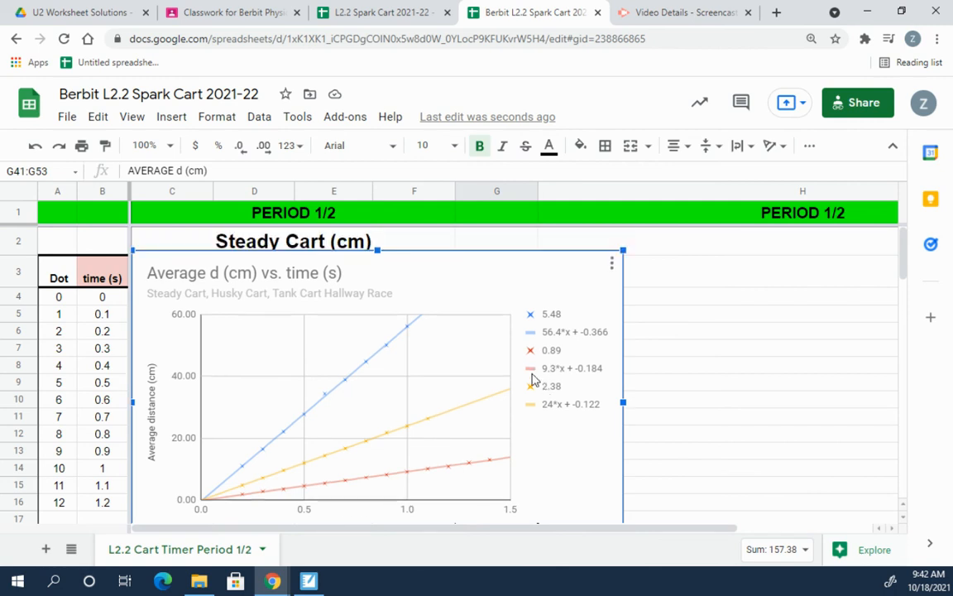
Step: Select the chart legend and its entries, and drag the legend lower within the chart
double_click(552, 332)
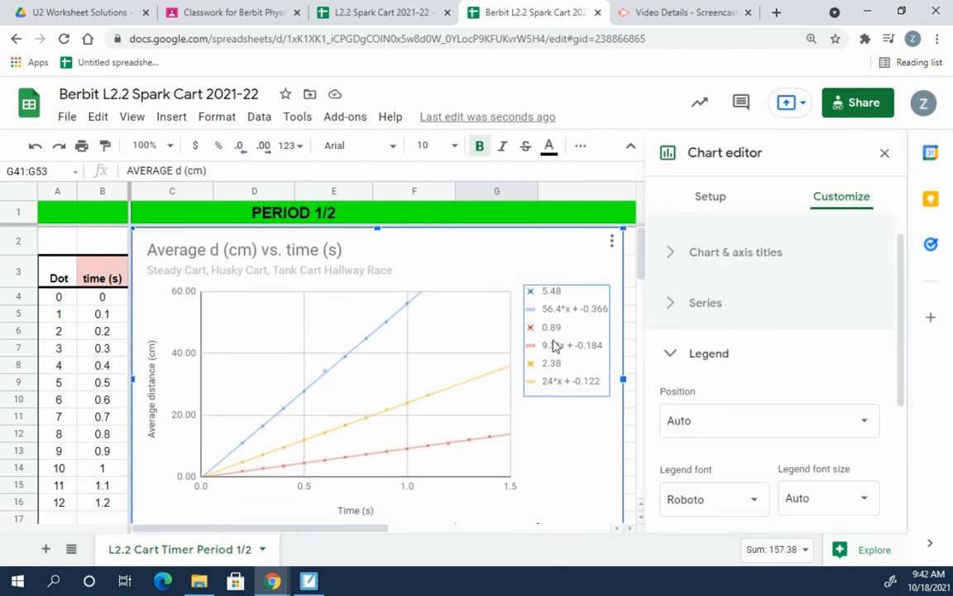
left_click(539, 259)
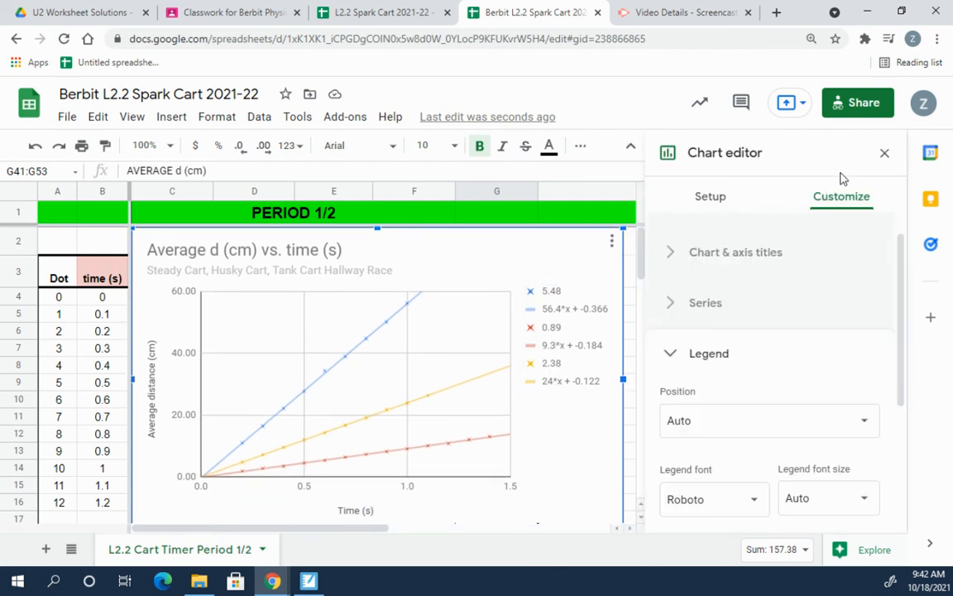
left_click(883, 153)
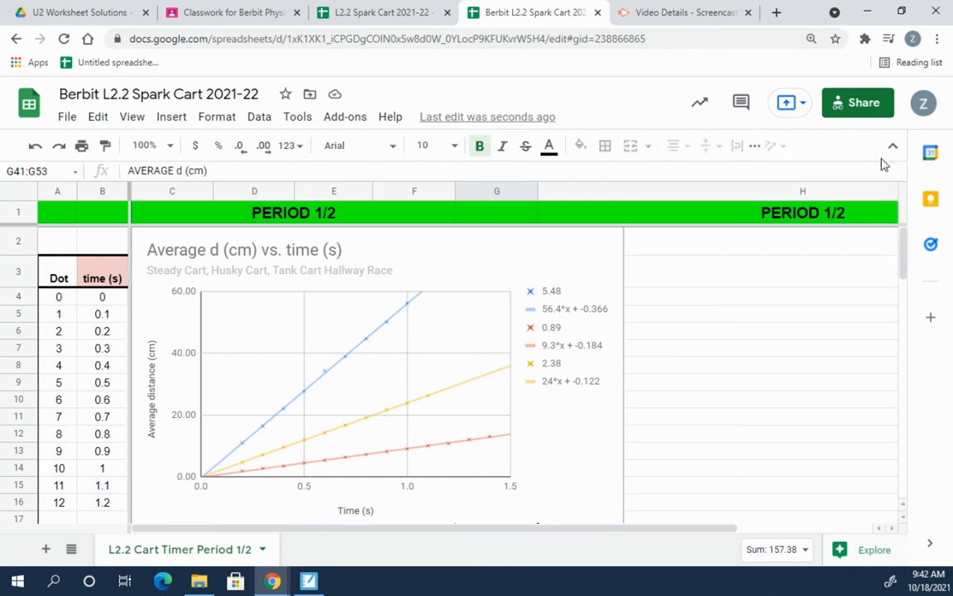
double_click(573, 332)
left_click(555, 354)
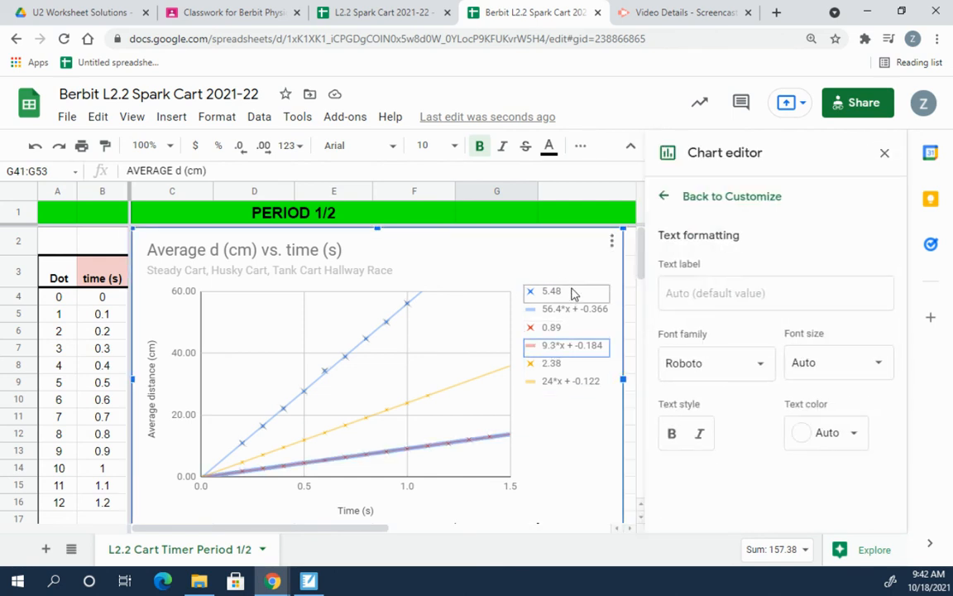
left_click(561, 296)
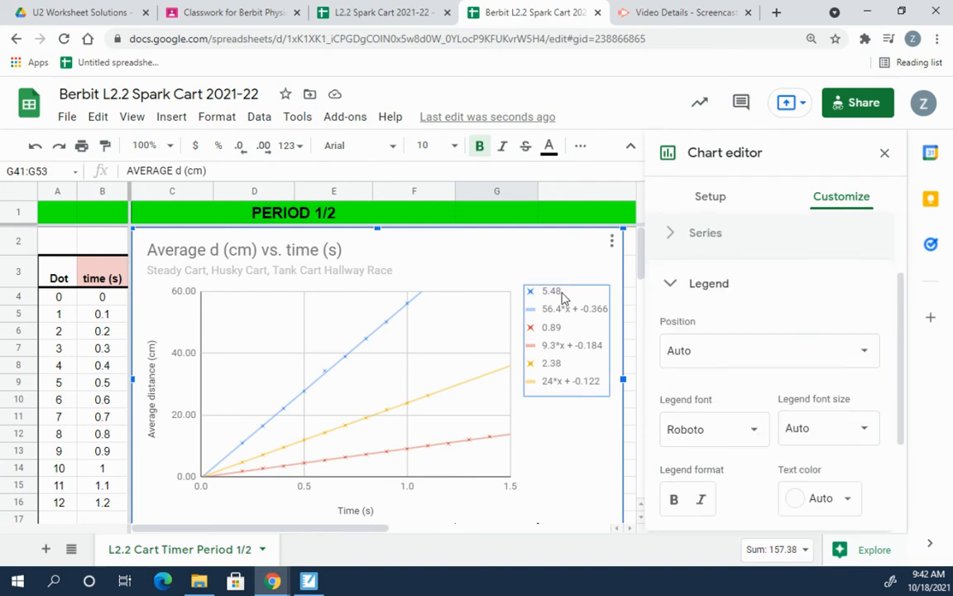
left_click(552, 296)
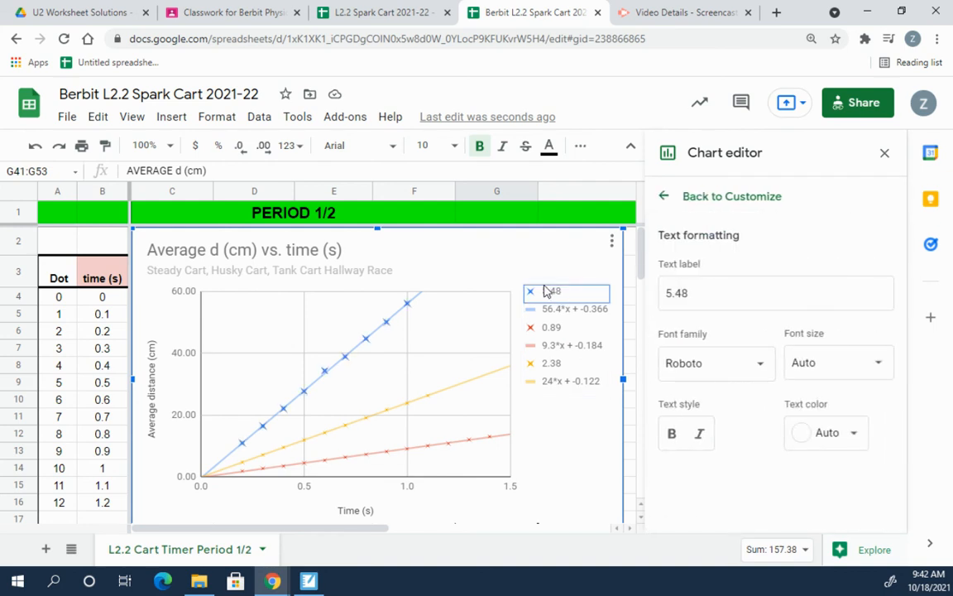
left_click(553, 328)
left_click(570, 359)
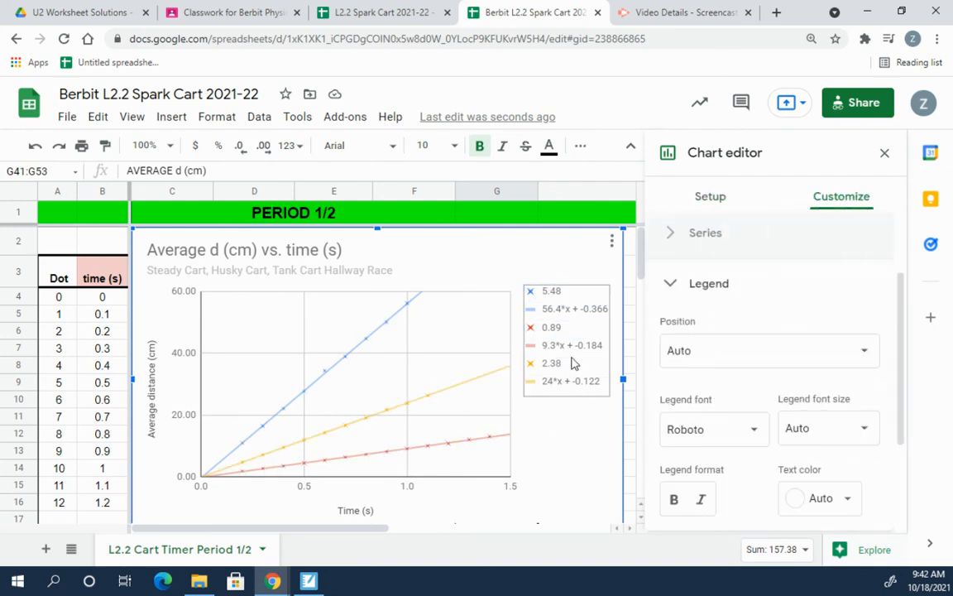
left_click_drag(568, 350, 553, 309)
left_click_drag(543, 291, 559, 359)
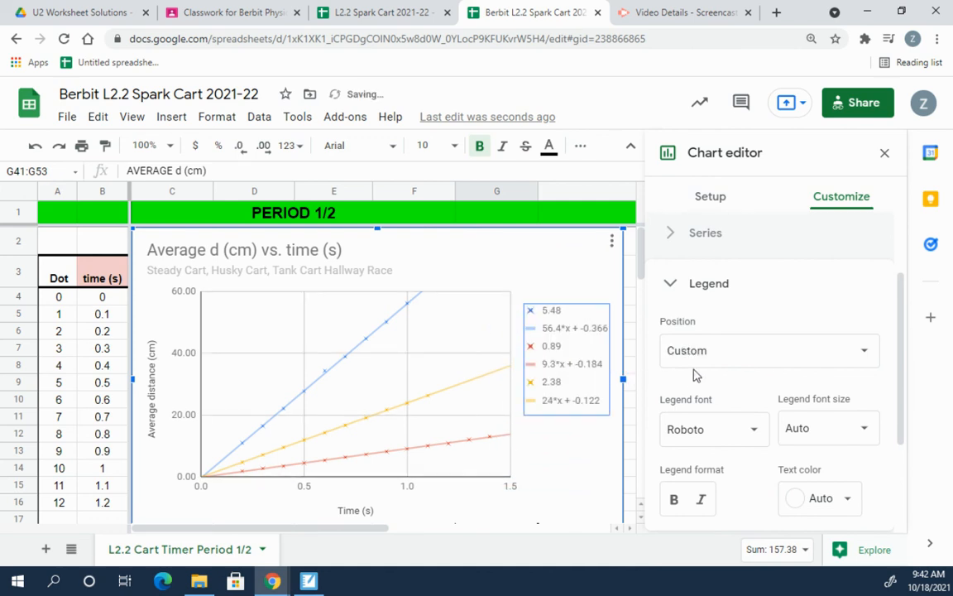
Step: Set the legend position to None so the trendline equations no longer show
scroll(781, 398, "down", 2)
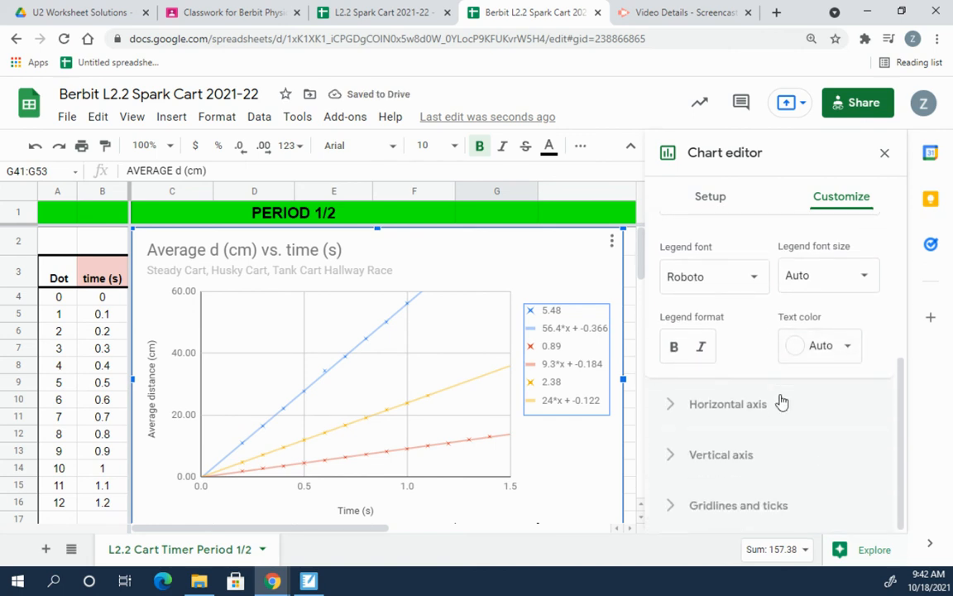
scroll(781, 397, "up", 2)
left_click(776, 346)
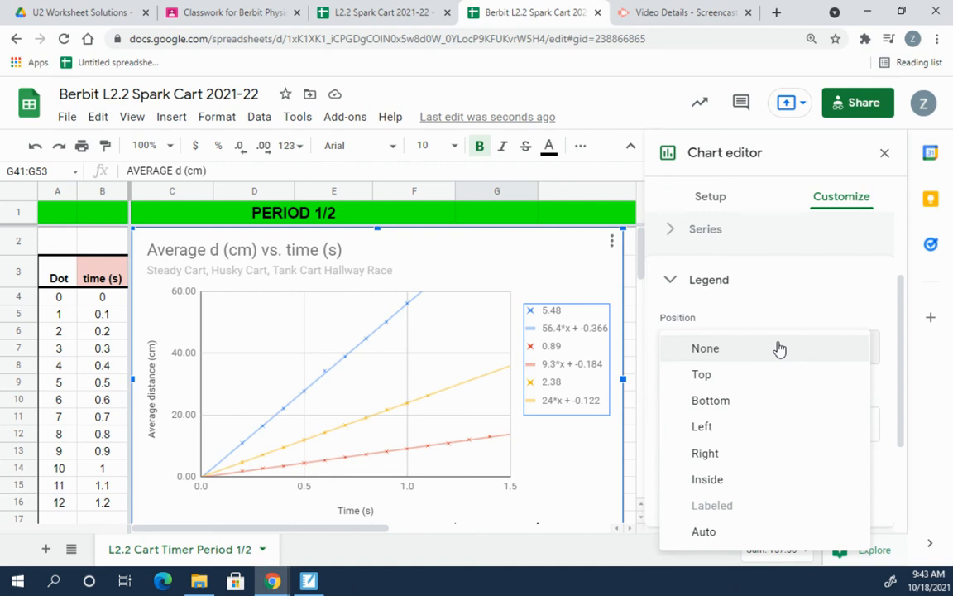
left_click(729, 353)
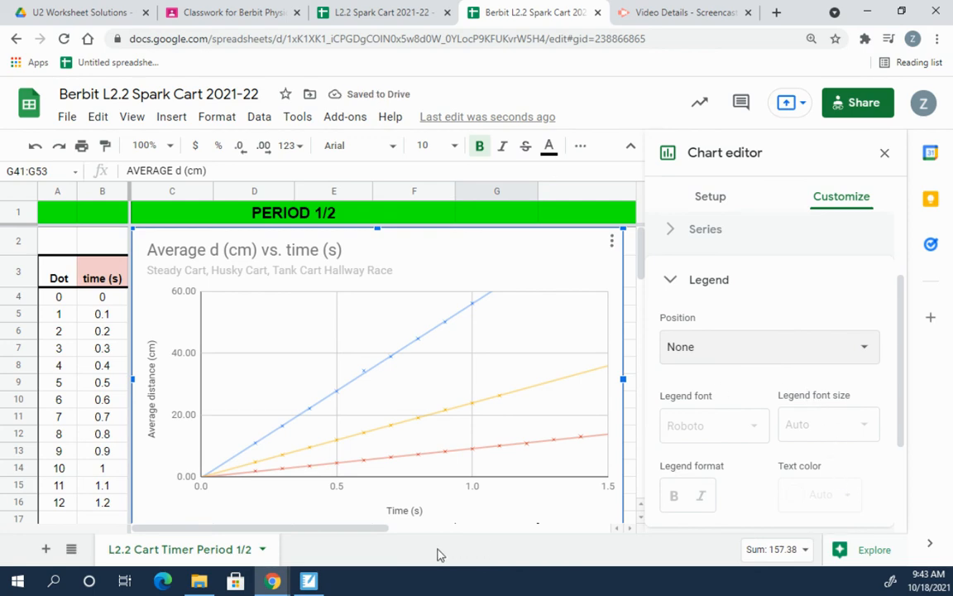
left_click_drag(372, 529, 395, 536)
scroll(395, 445, "down", 2)
scroll(394, 444, "up", 3)
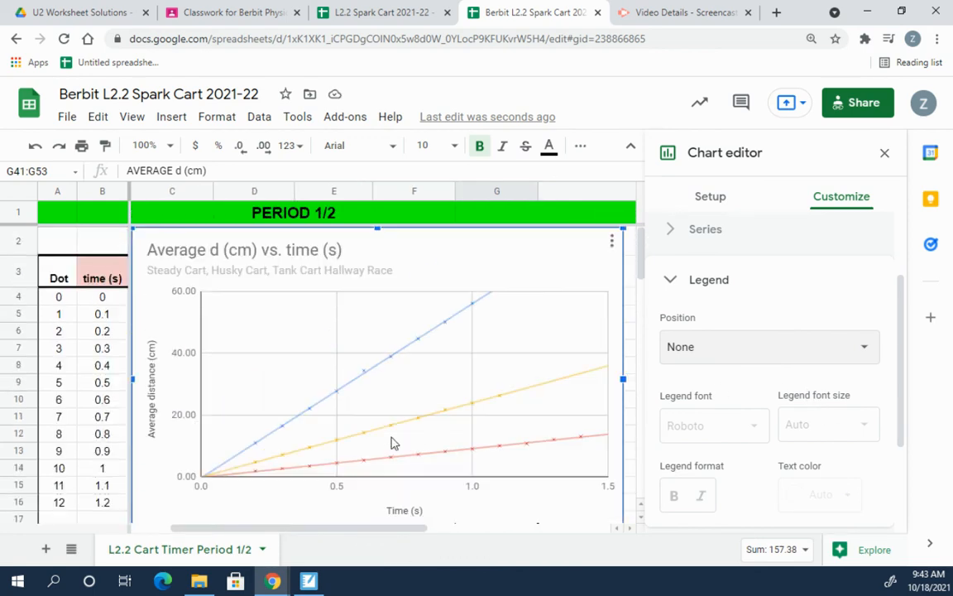
left_click_drag(325, 534, 304, 541)
scroll(719, 354, "down", 1)
scroll(718, 354, "down", 2)
scroll(717, 347, "up", 4)
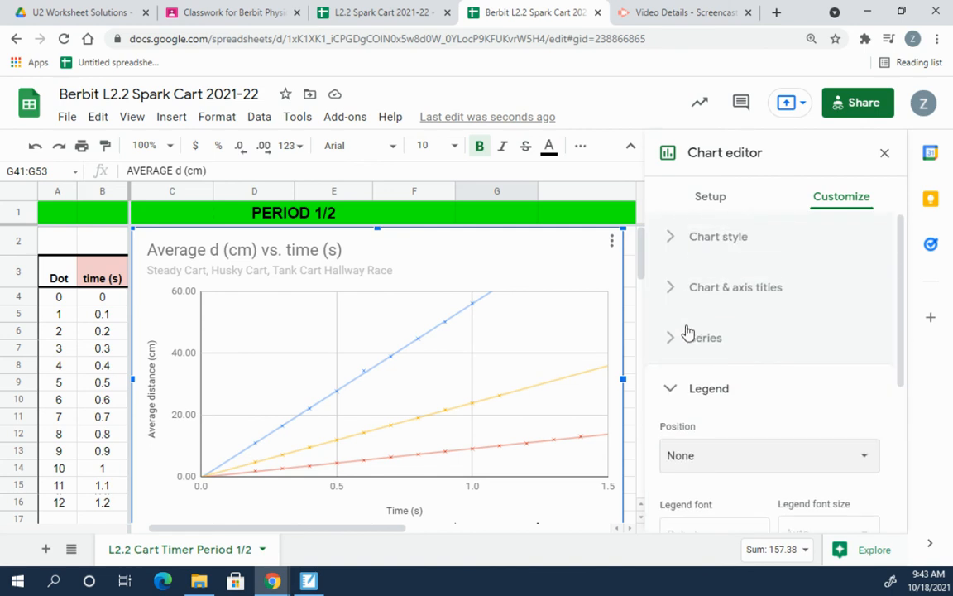
left_click(675, 388)
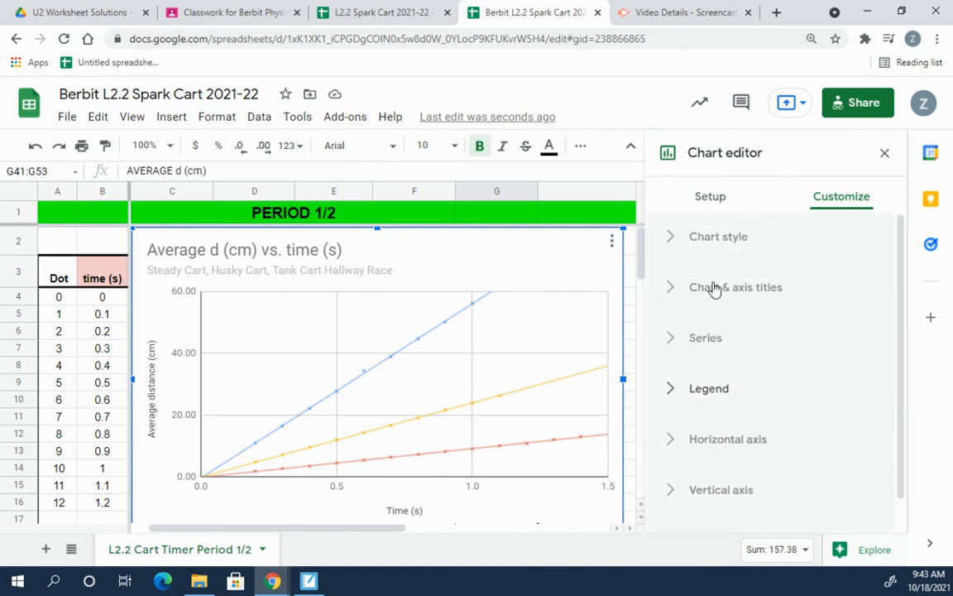
left_click(674, 338)
scroll(731, 455, "down", 4)
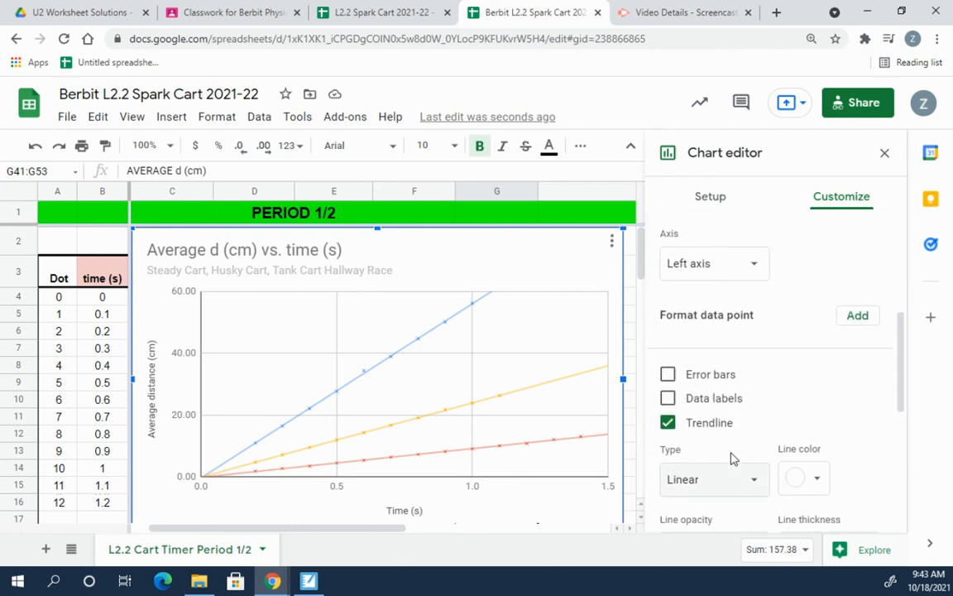
scroll(732, 444, "down", 3)
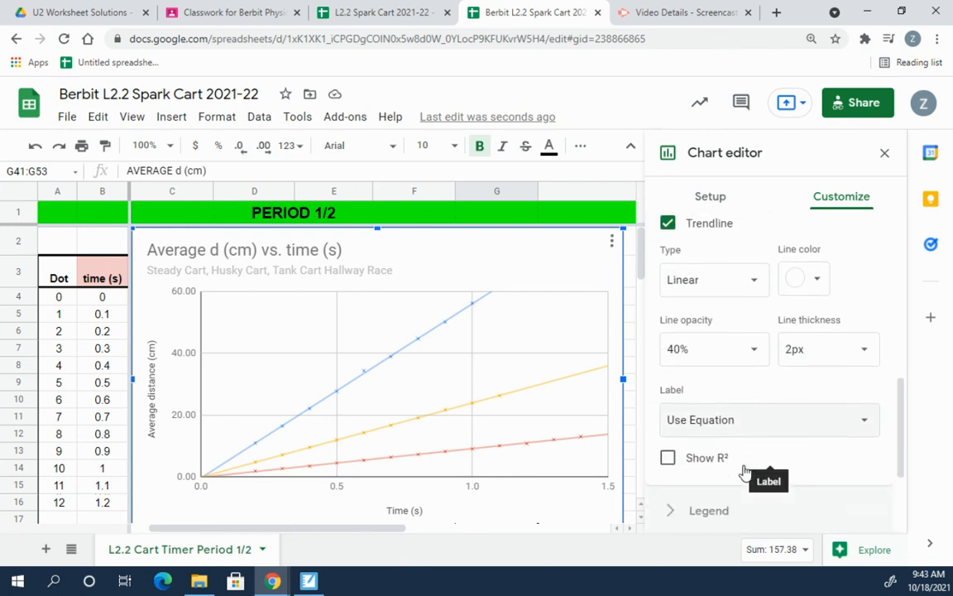
left_click(736, 405)
left_click(733, 398)
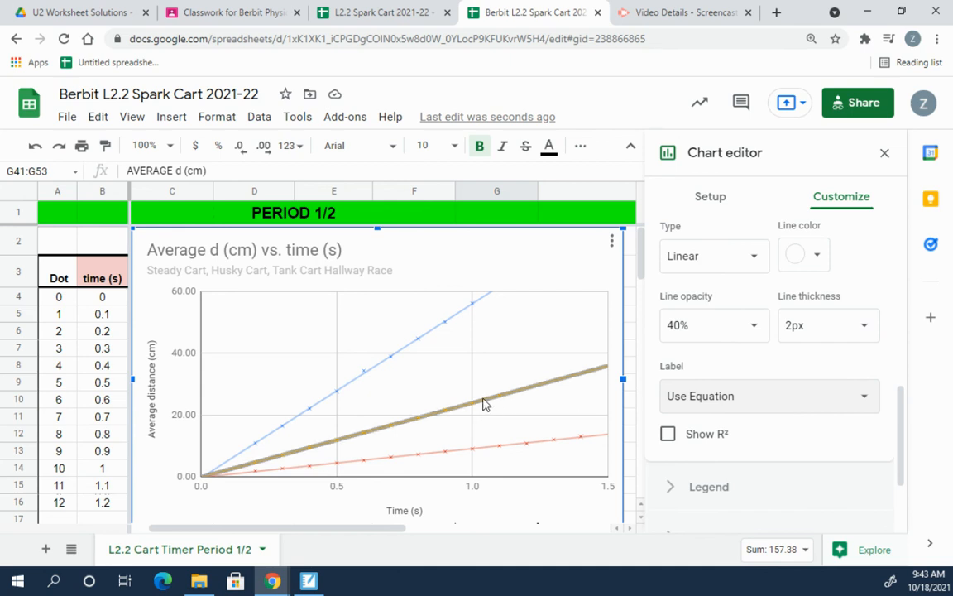
mouse_move(370, 529)
left_mouse_down()
mouse_move(489, 530)
mouse_move(372, 528)
left_mouse_up()
scroll(728, 396, "down", 2)
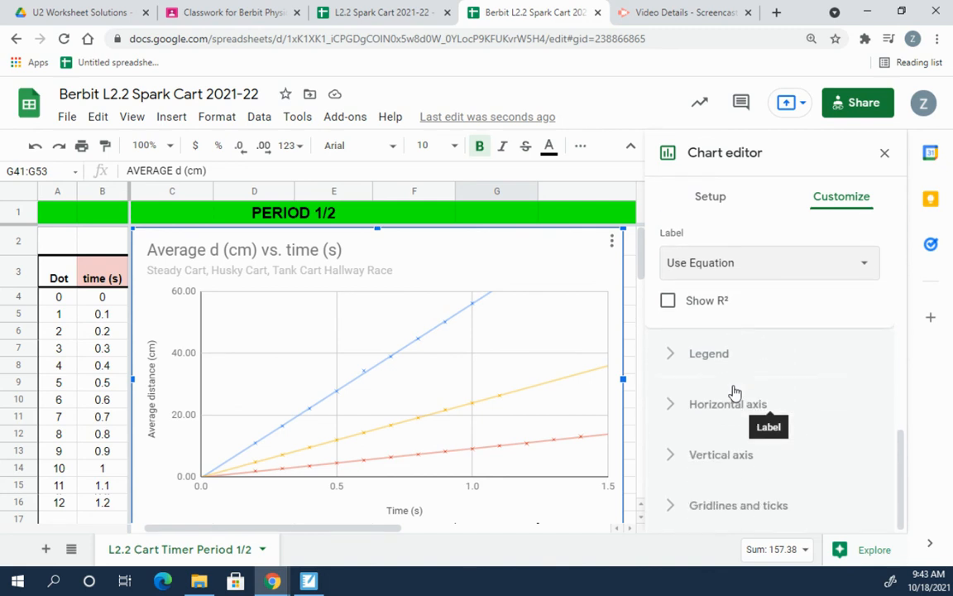
left_click(672, 360)
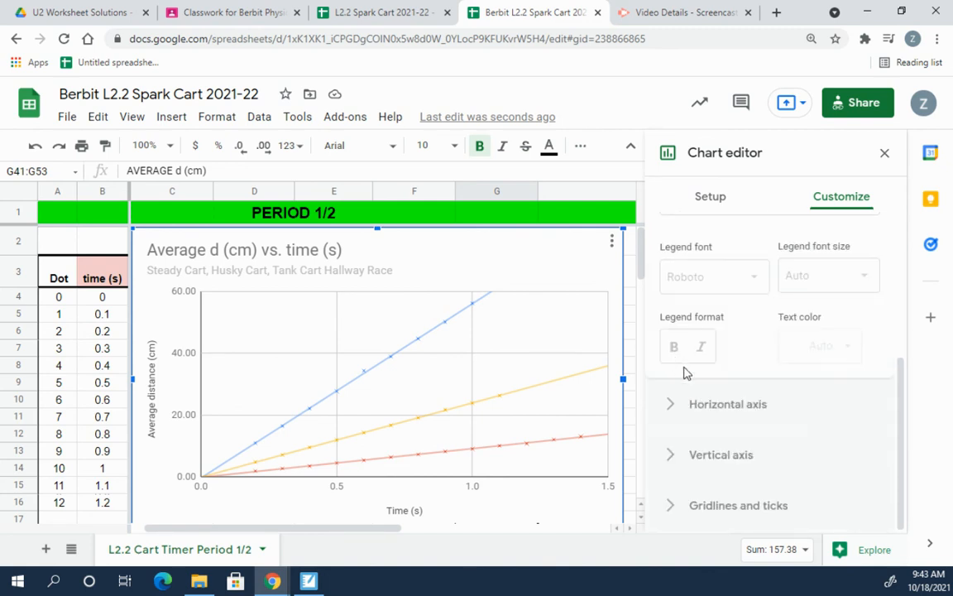
Step: Set the legend position to Bottom, showing the trendline equations, and close the chart editor
scroll(816, 349, "up", 3)
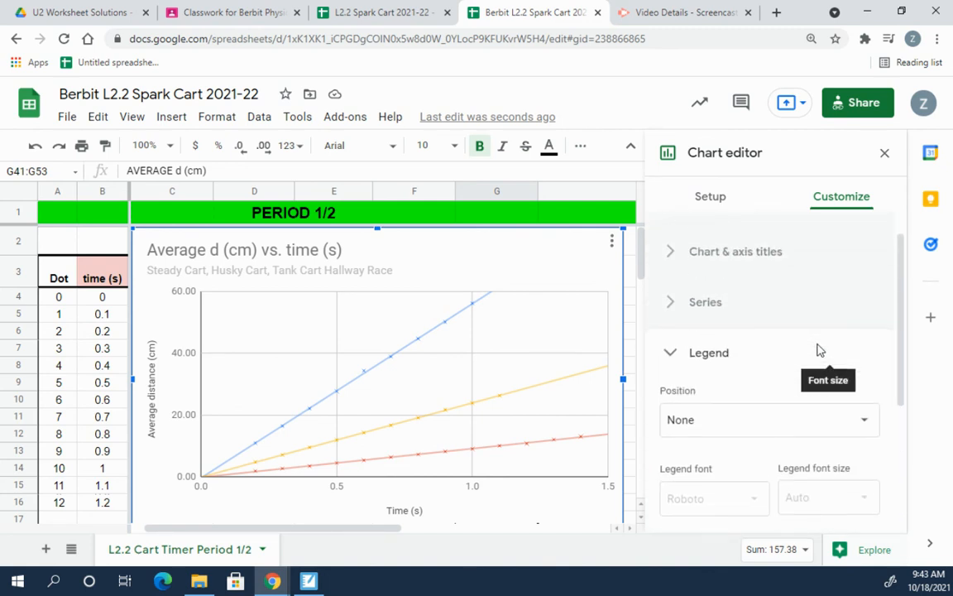
left_click(797, 422)
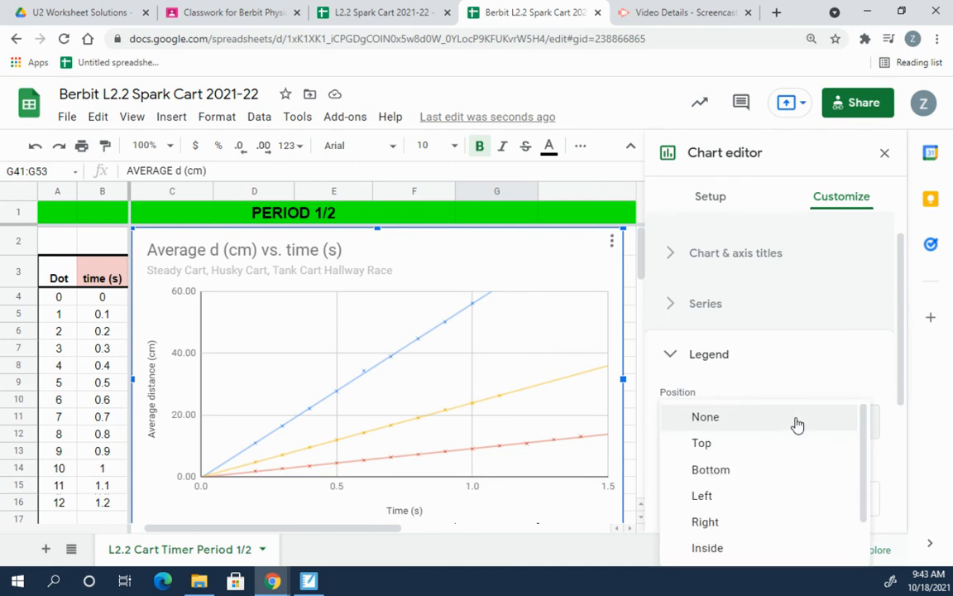
left_click(748, 475)
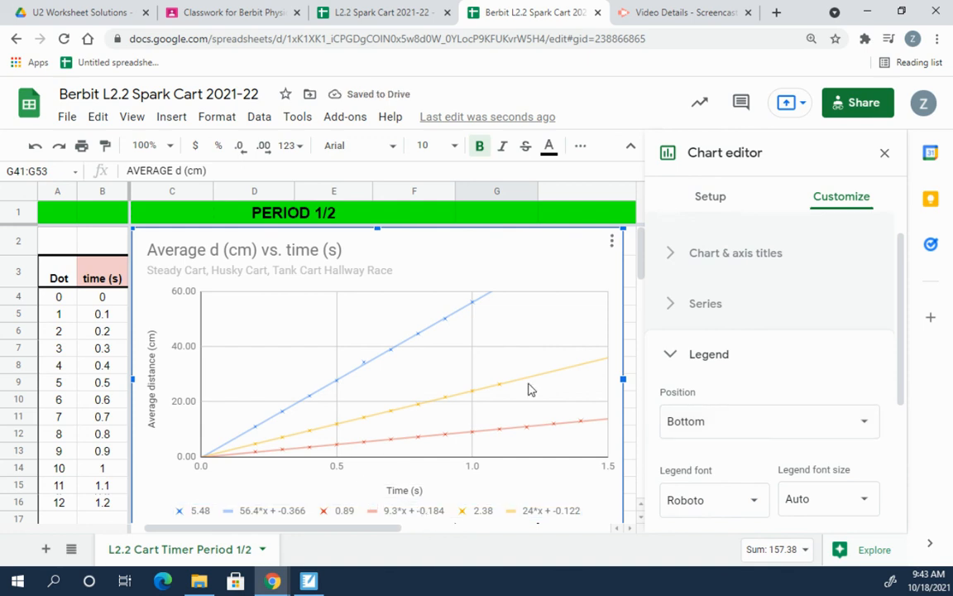
left_click(883, 154)
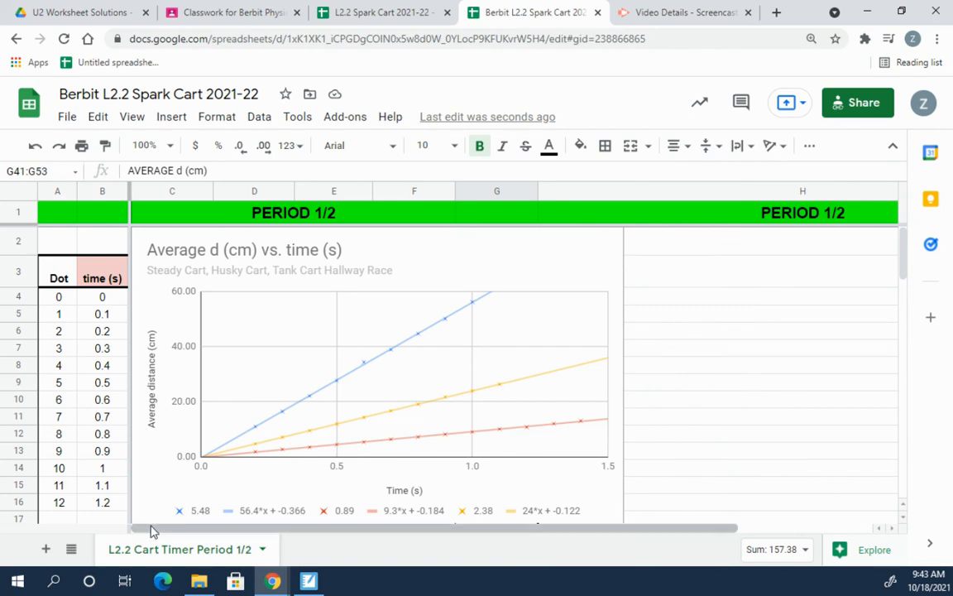
left_click(205, 513)
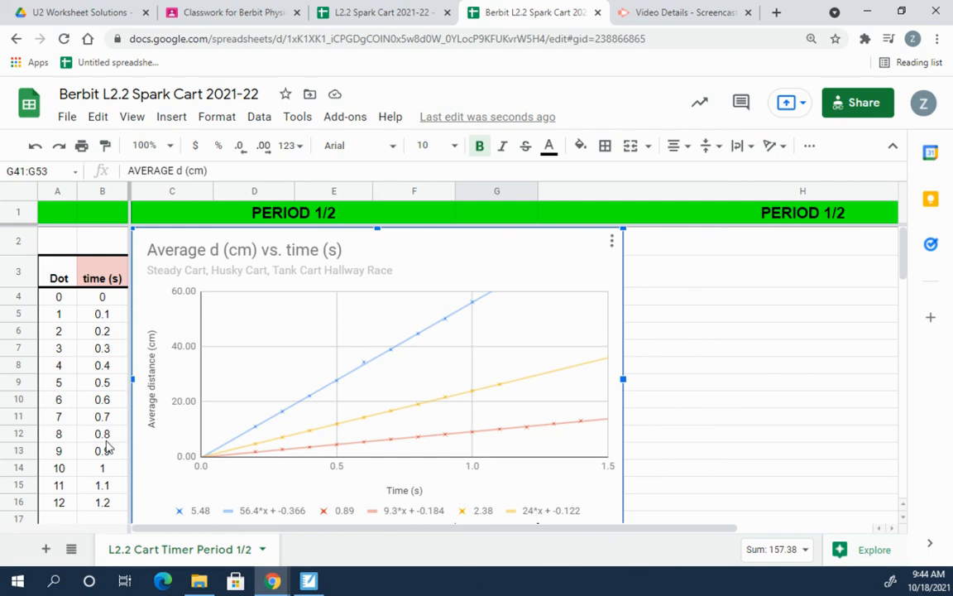
Step: Review the answer cells for questions 2 and 3 below the data tables
scroll(112, 445, "down", 10)
scroll(111, 444, "down", 3)
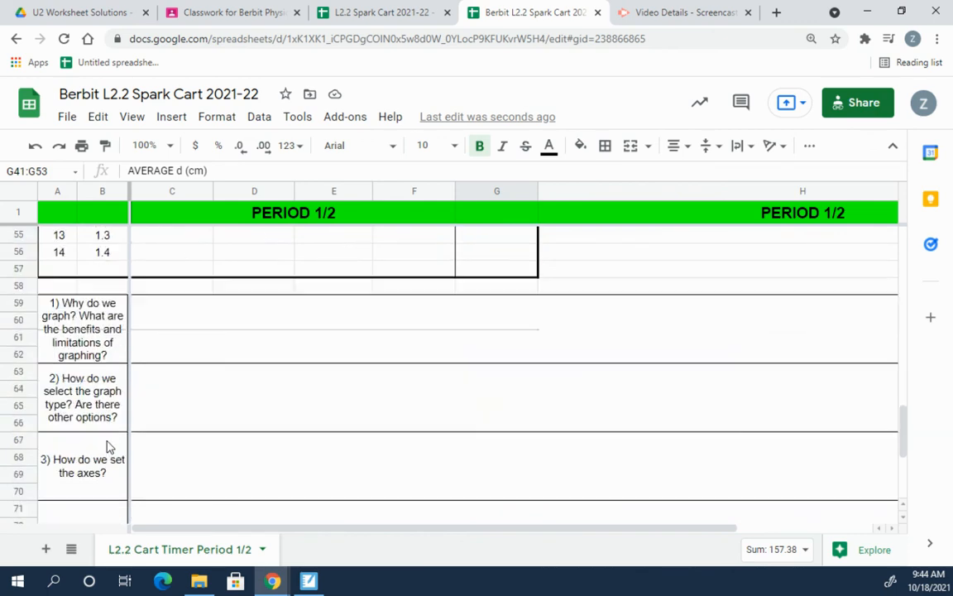
scroll(111, 445, "up", 1)
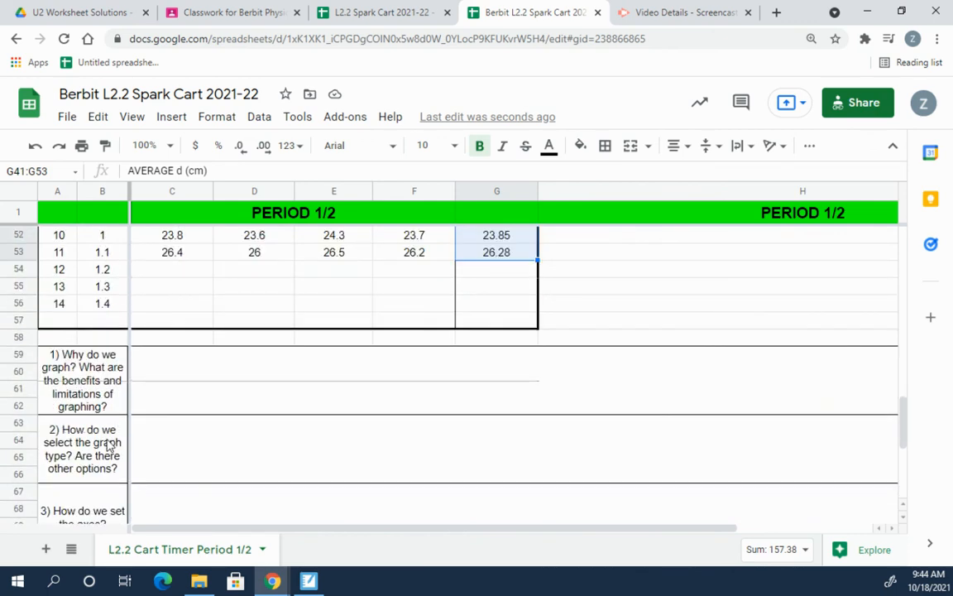
left_click(232, 454)
scroll(196, 462, "down", 1)
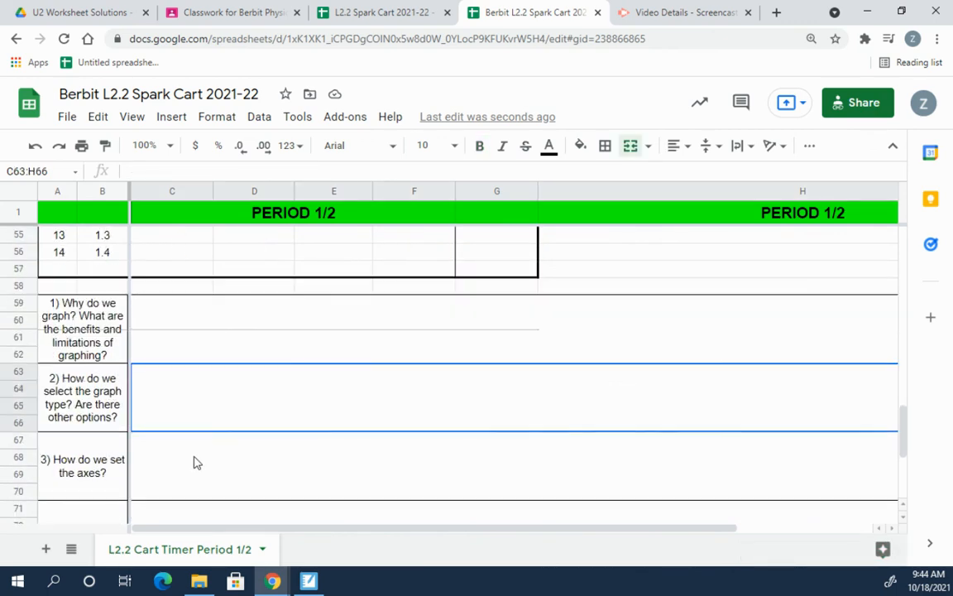
left_click(185, 470)
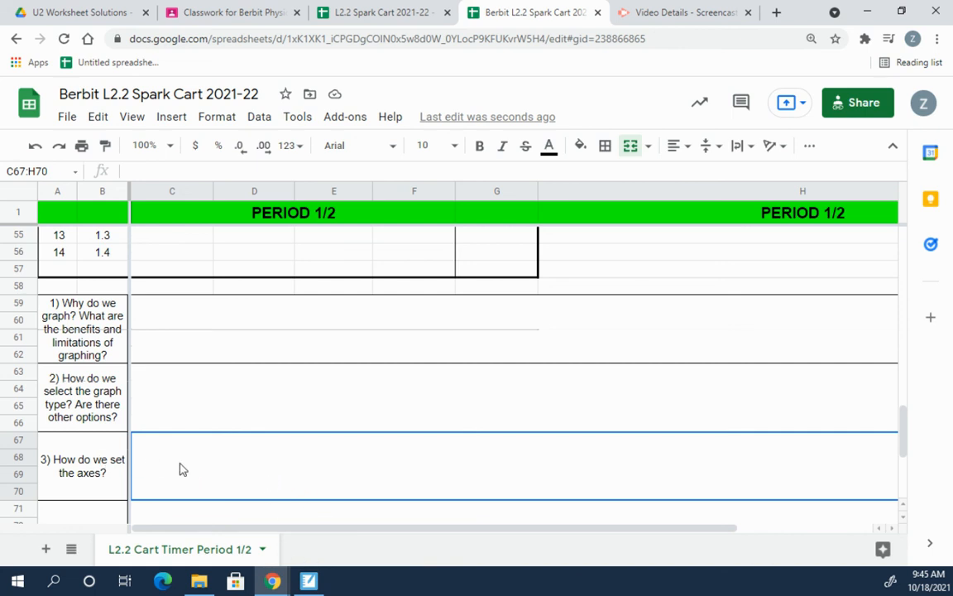
Step: Check the question 1 answer cell, then drag the chart right to uncover the Group 1 column
scroll(288, 476, "down", 1)
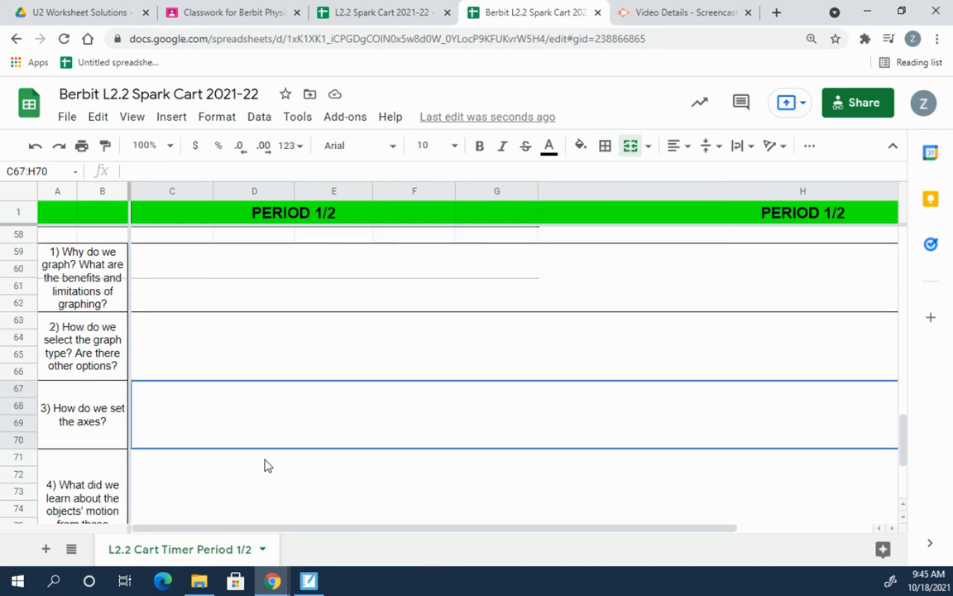
scroll(264, 466, "down", 3)
scroll(248, 467, "up", 5)
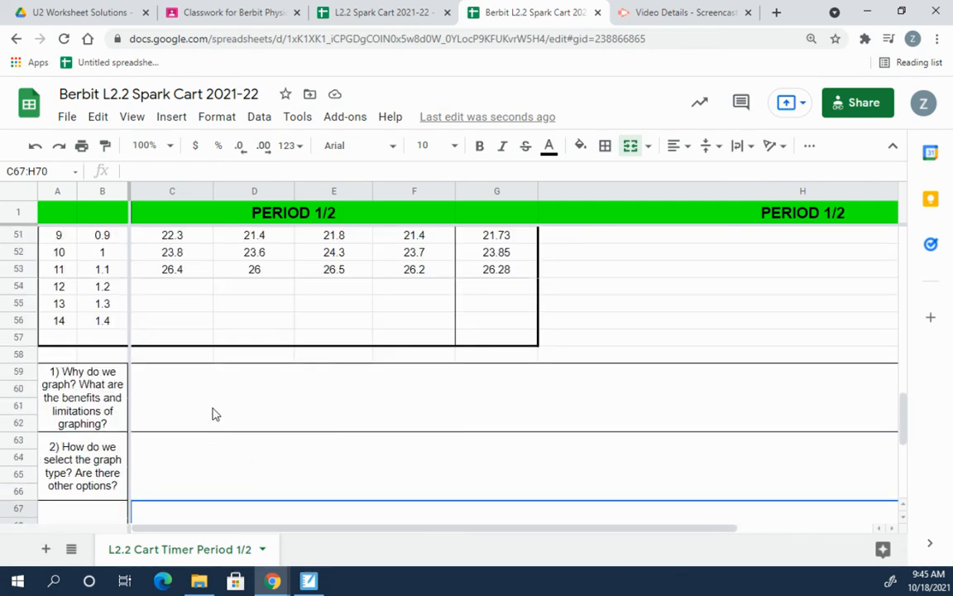
left_click(234, 405)
scroll(399, 426, "up", 1)
scroll(399, 426, "up", 4)
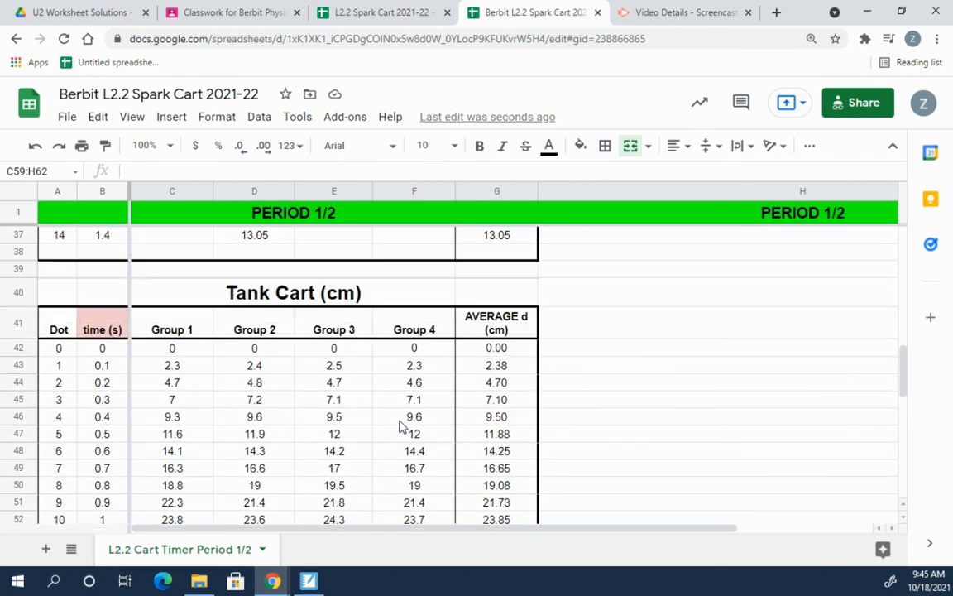
scroll(400, 426, "up", 10)
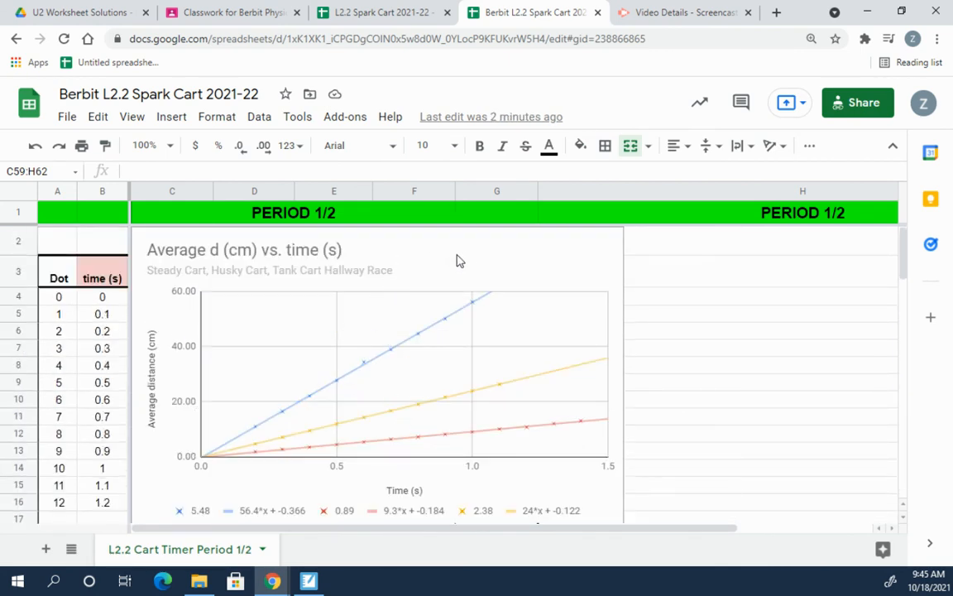
left_click(406, 265)
left_click_drag(406, 265, 631, 249)
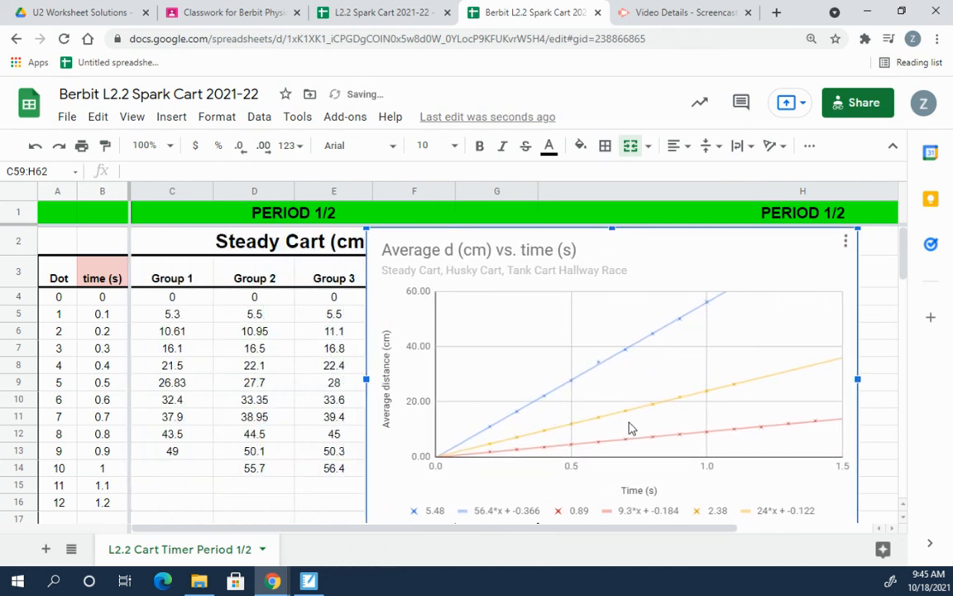